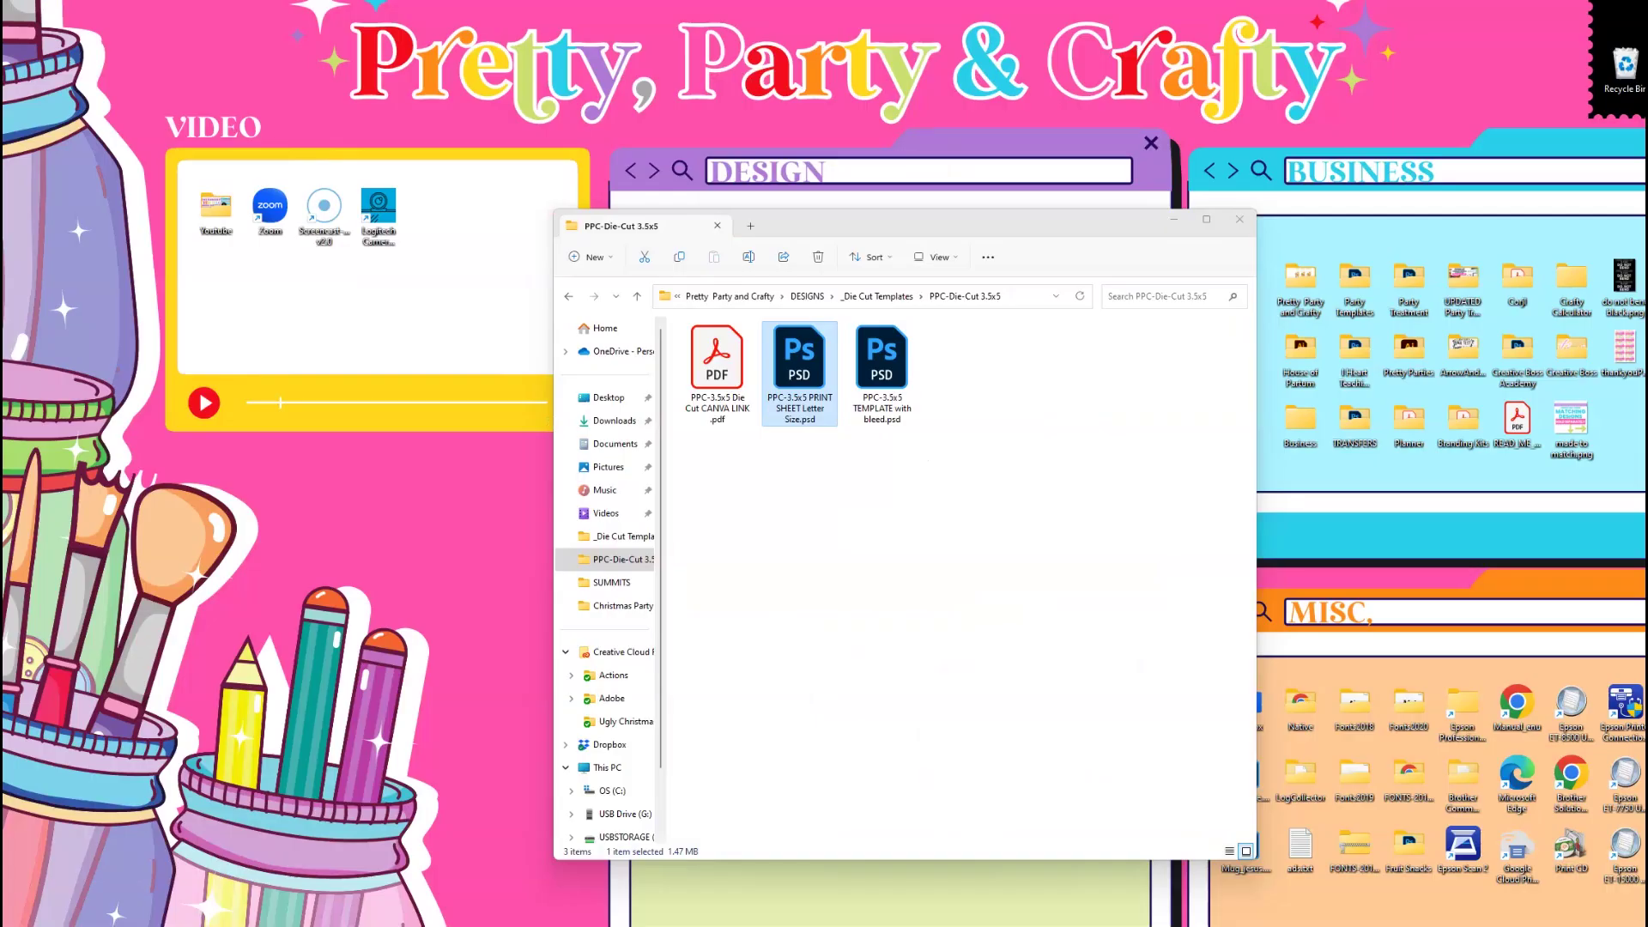
Step: Open the PDF file PPC-3.5x5 Die Cut CANVA LINK with Google Chrome
click(955, 871)
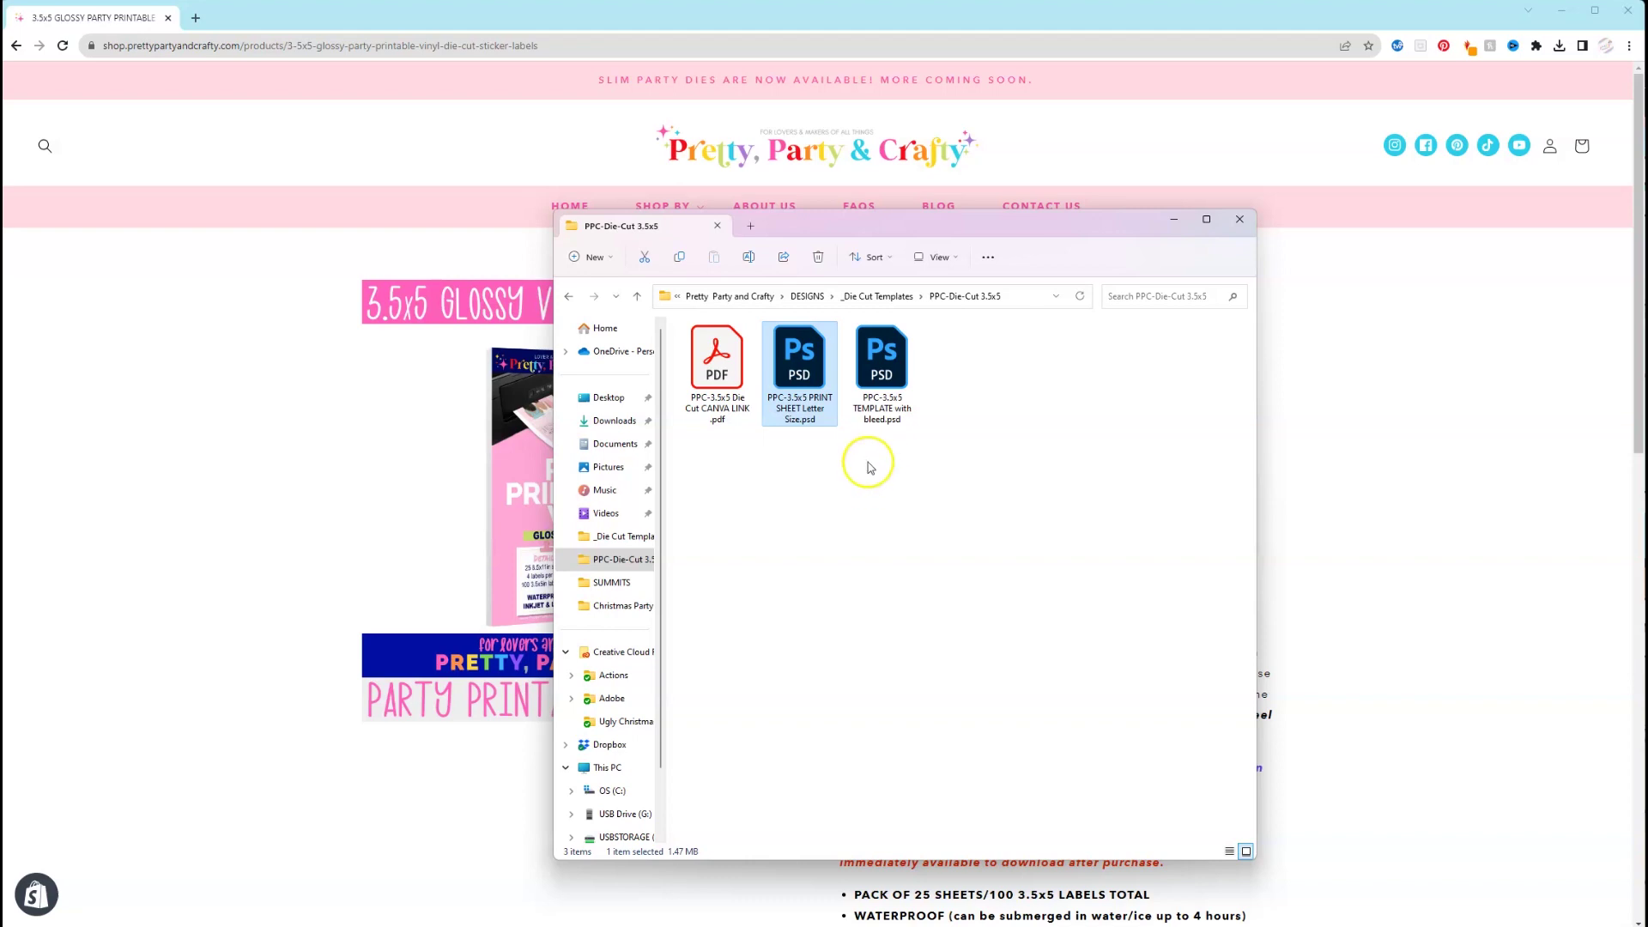
click(729, 383)
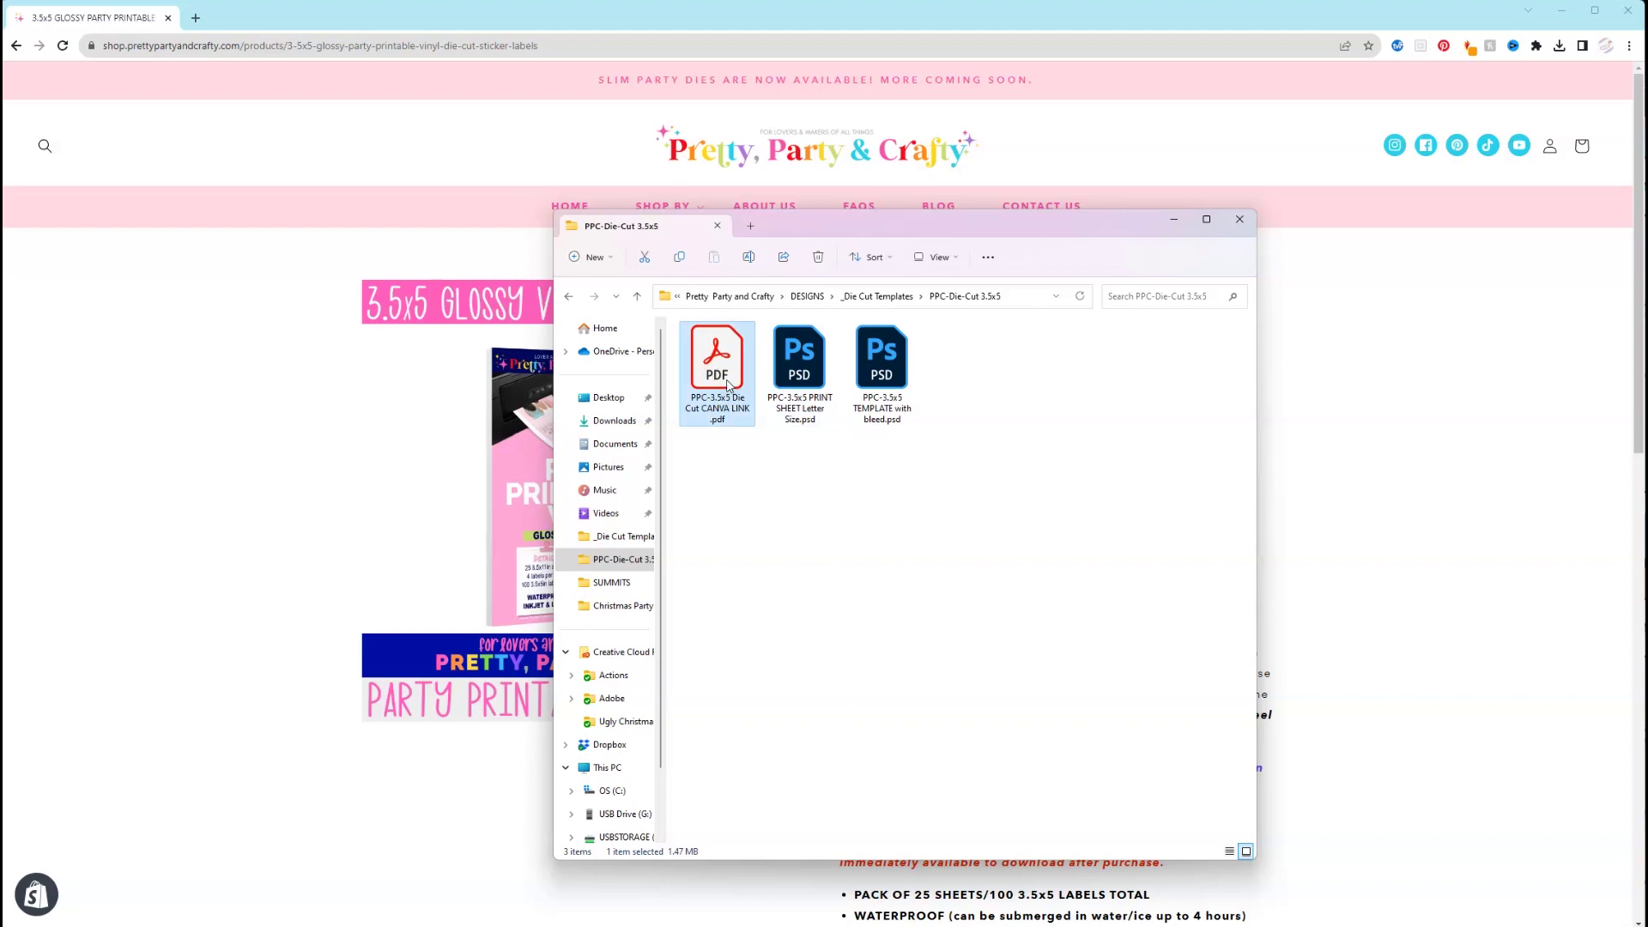
right_click(729, 384)
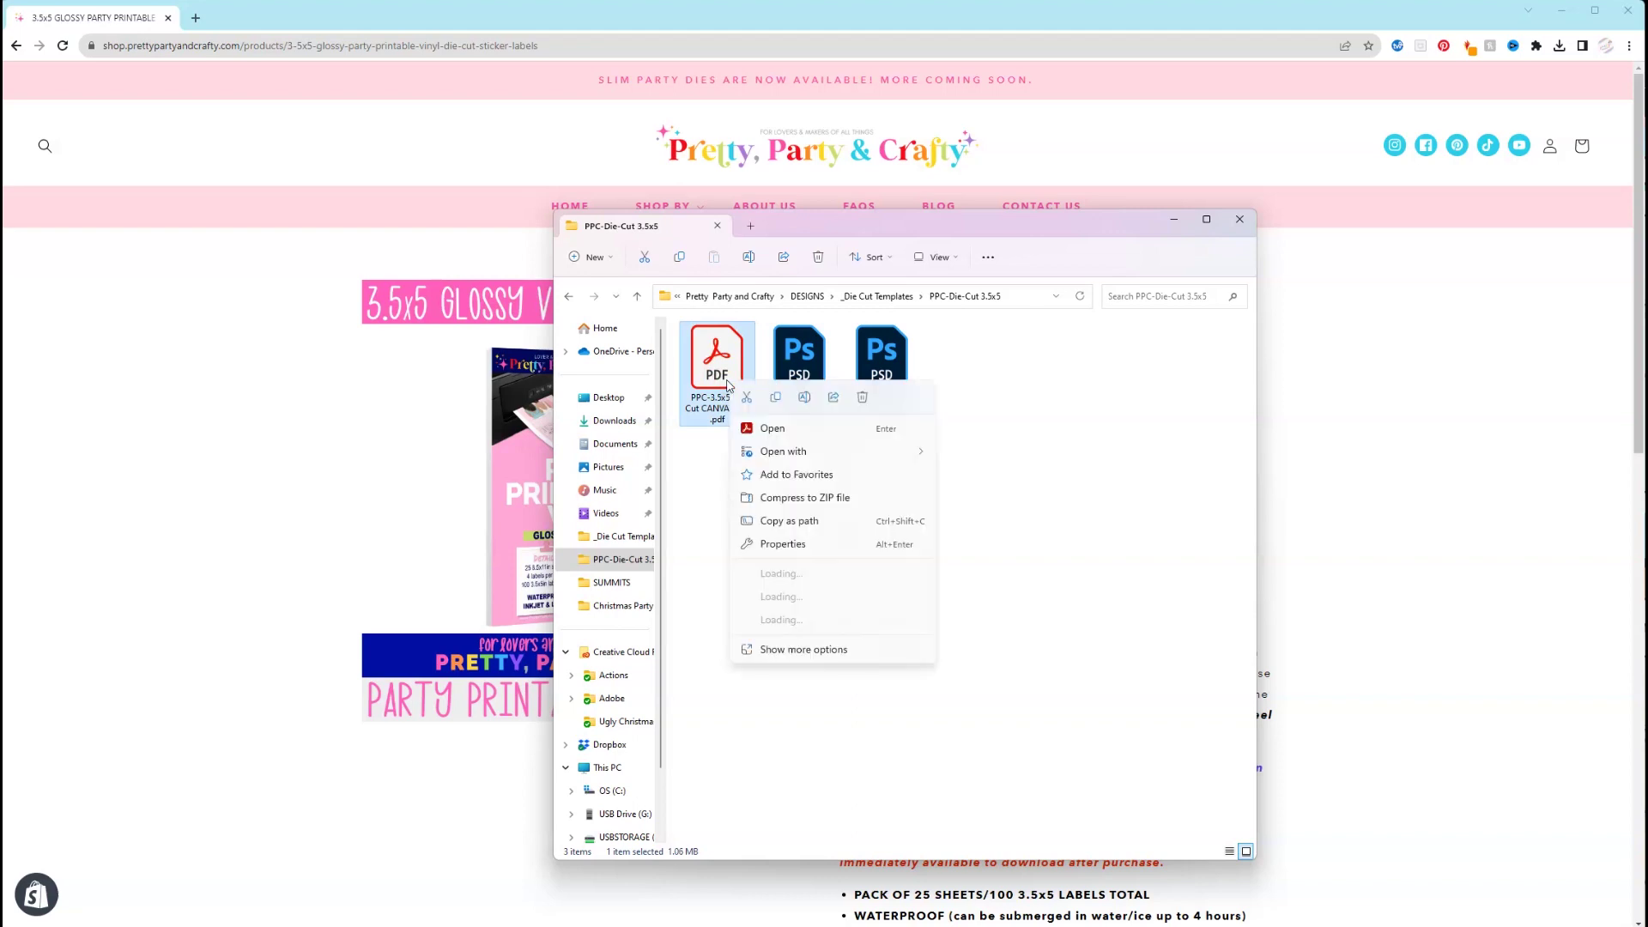
click(903, 451)
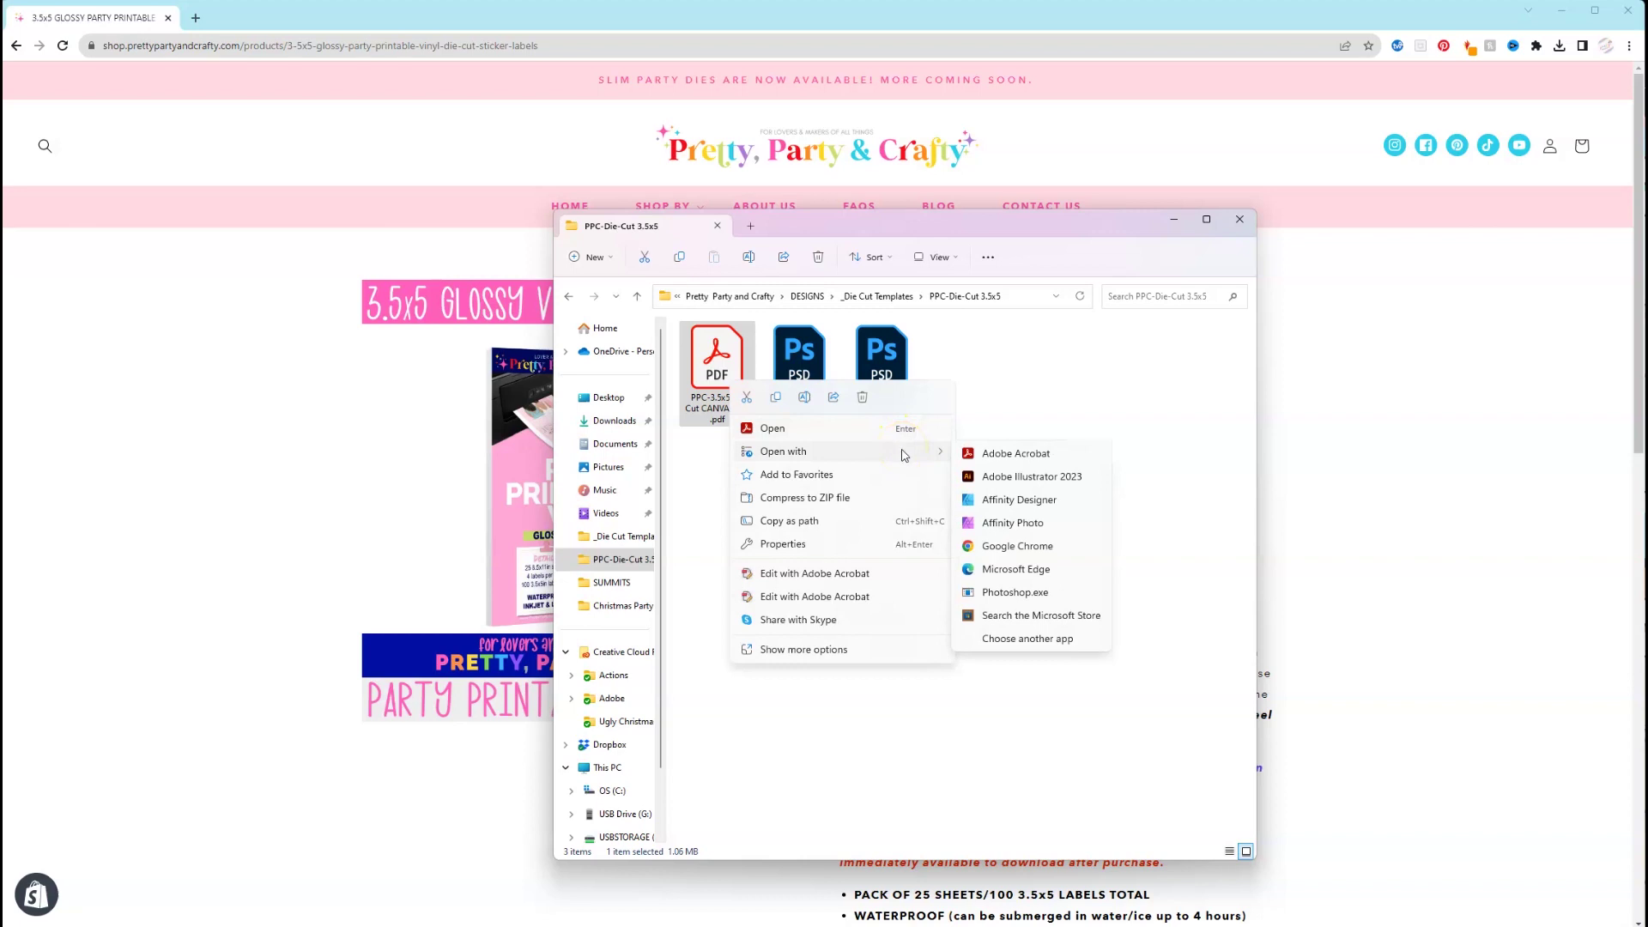
click(1011, 550)
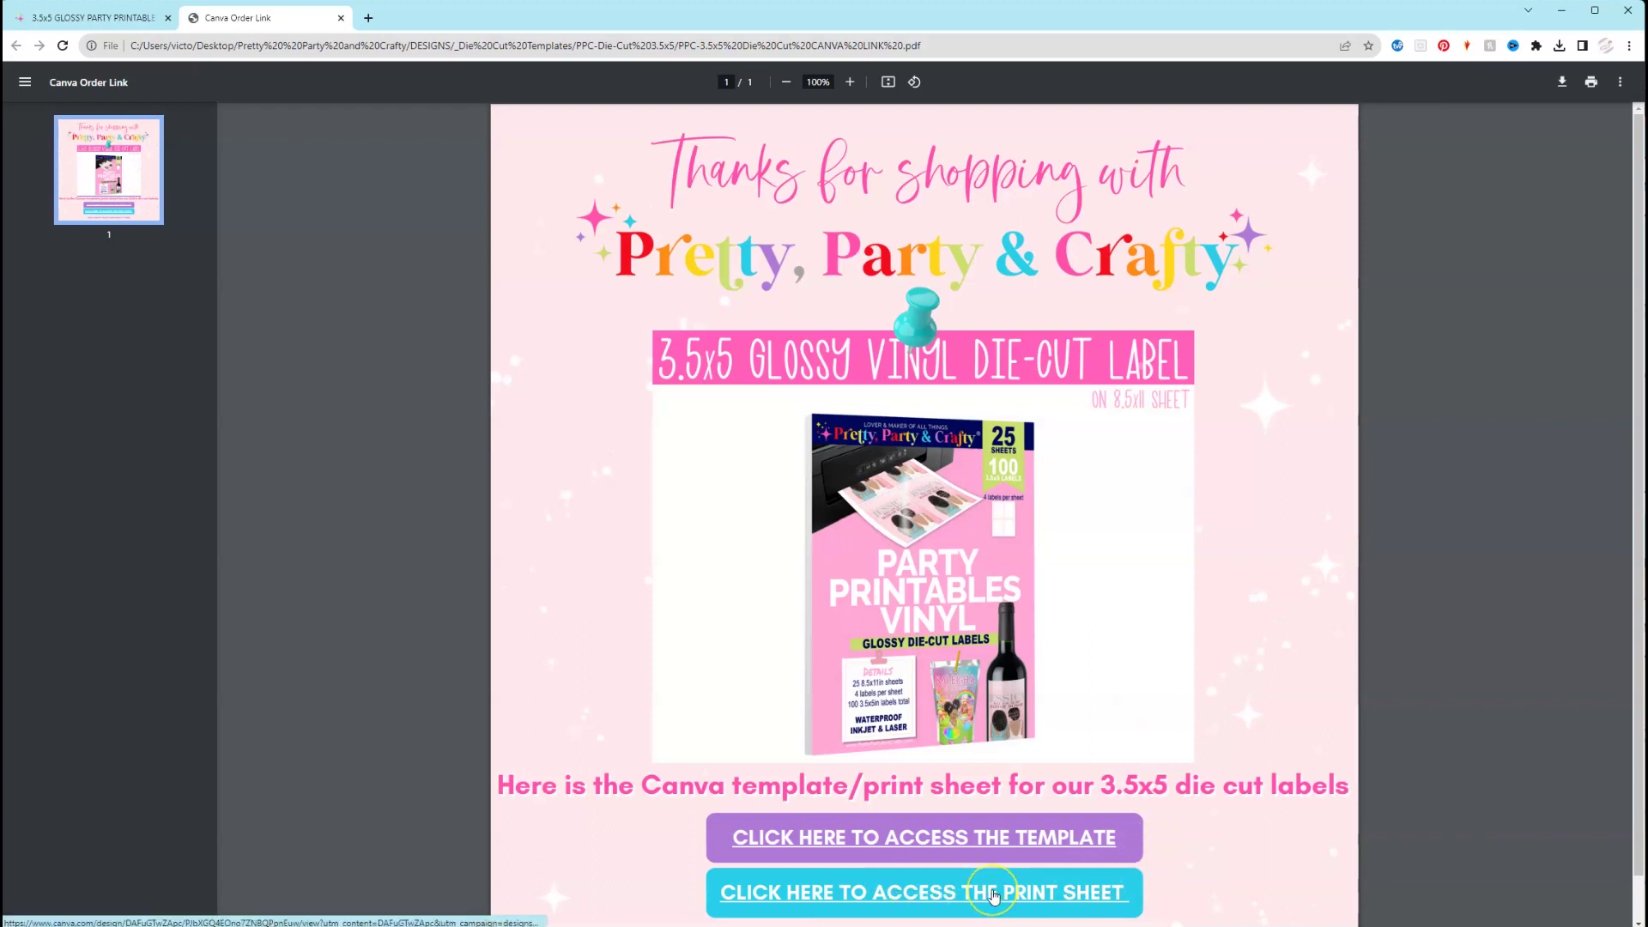
Step: Open the PDF's template link and print sheet link, each in a new browser tab
click(964, 835)
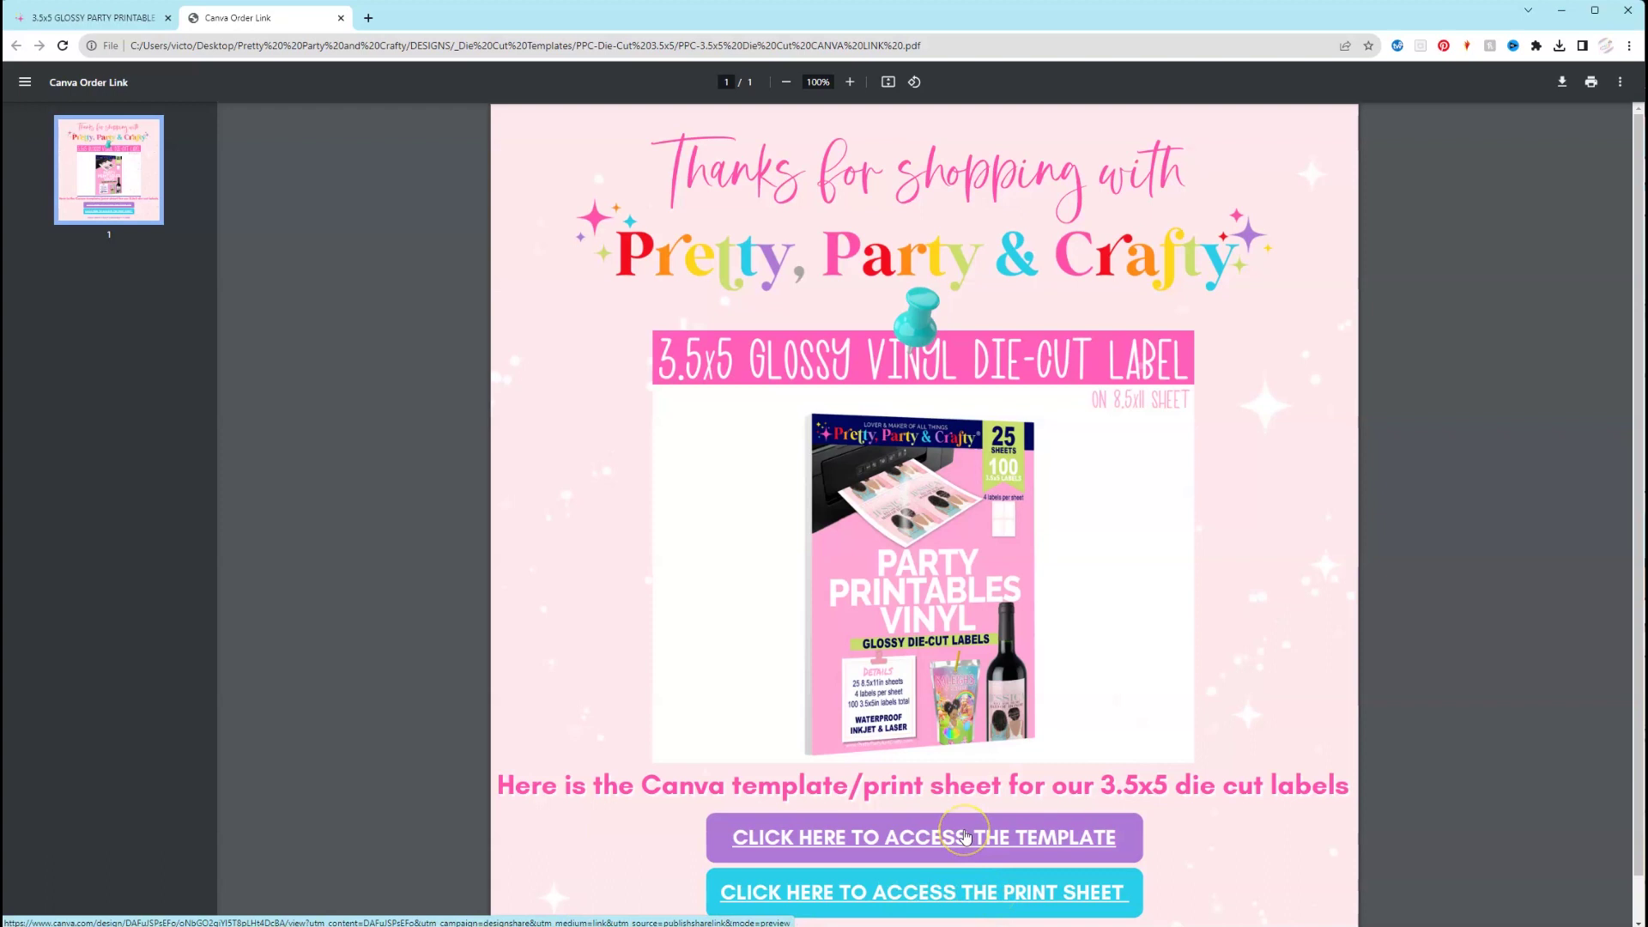
right_click(964, 840)
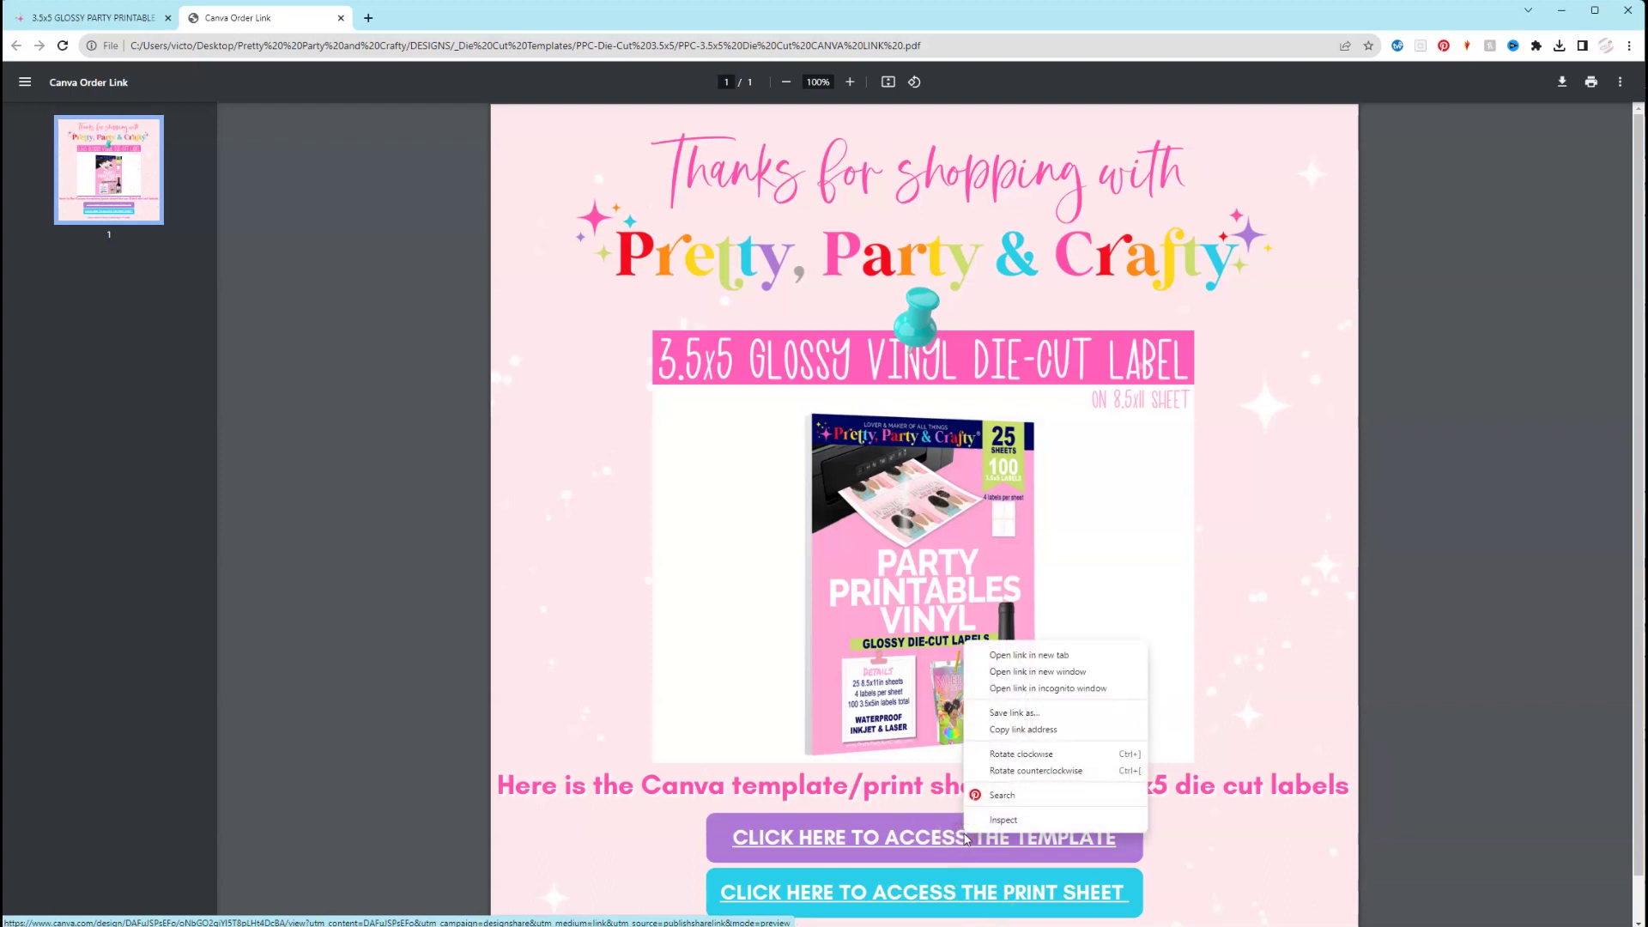
click(1045, 657)
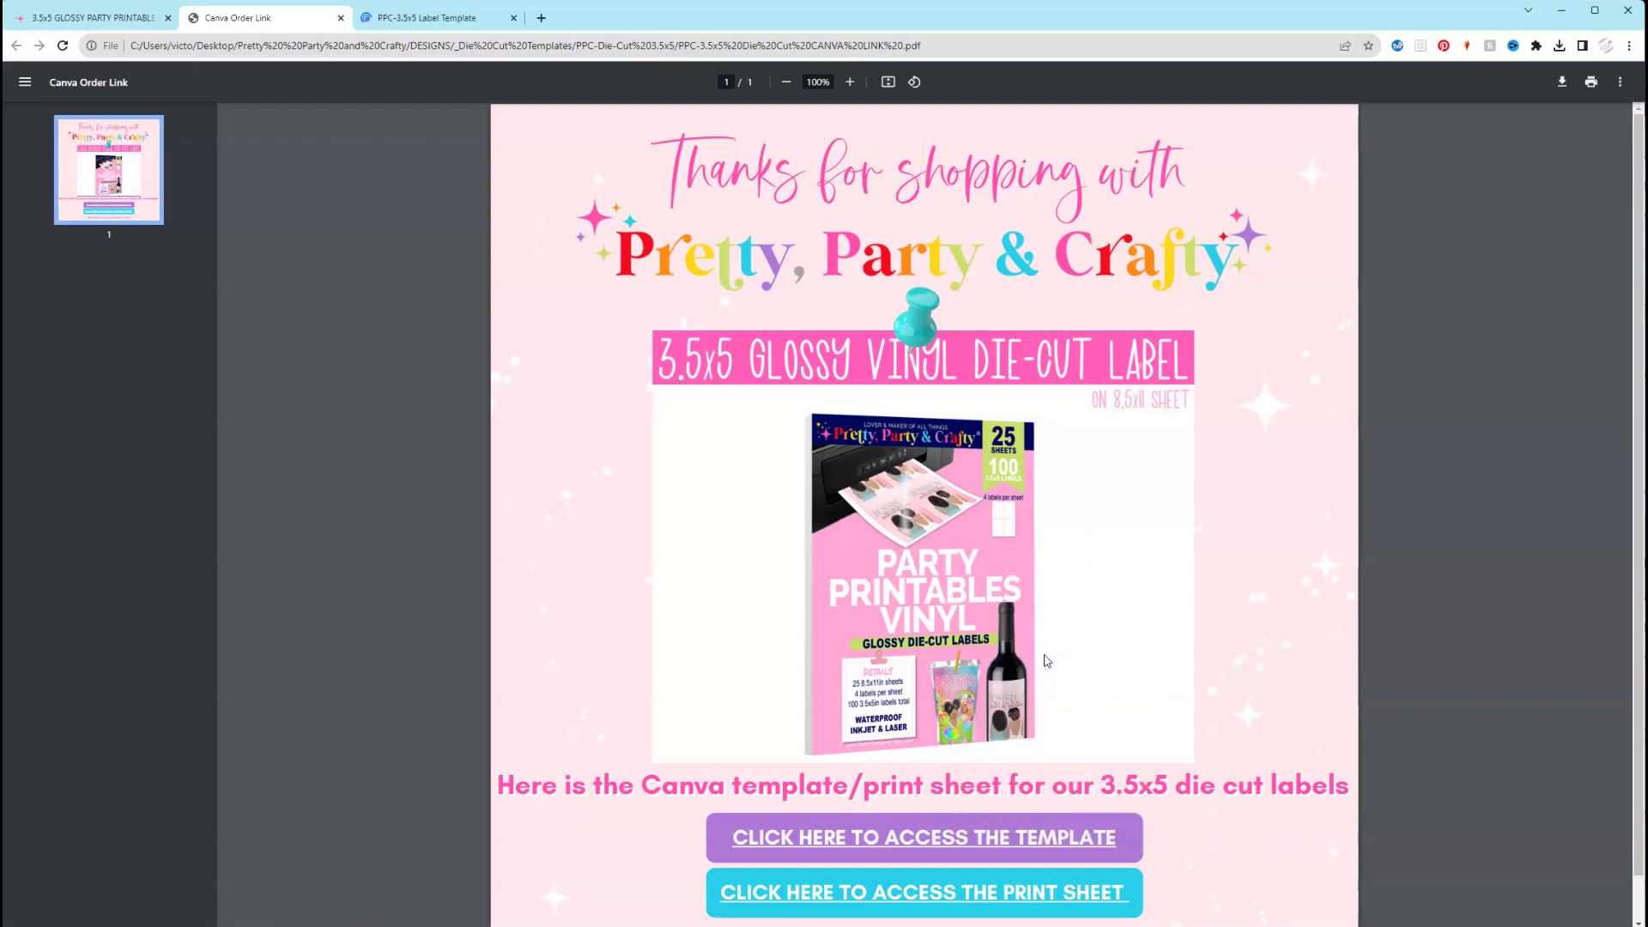
right_click(1002, 893)
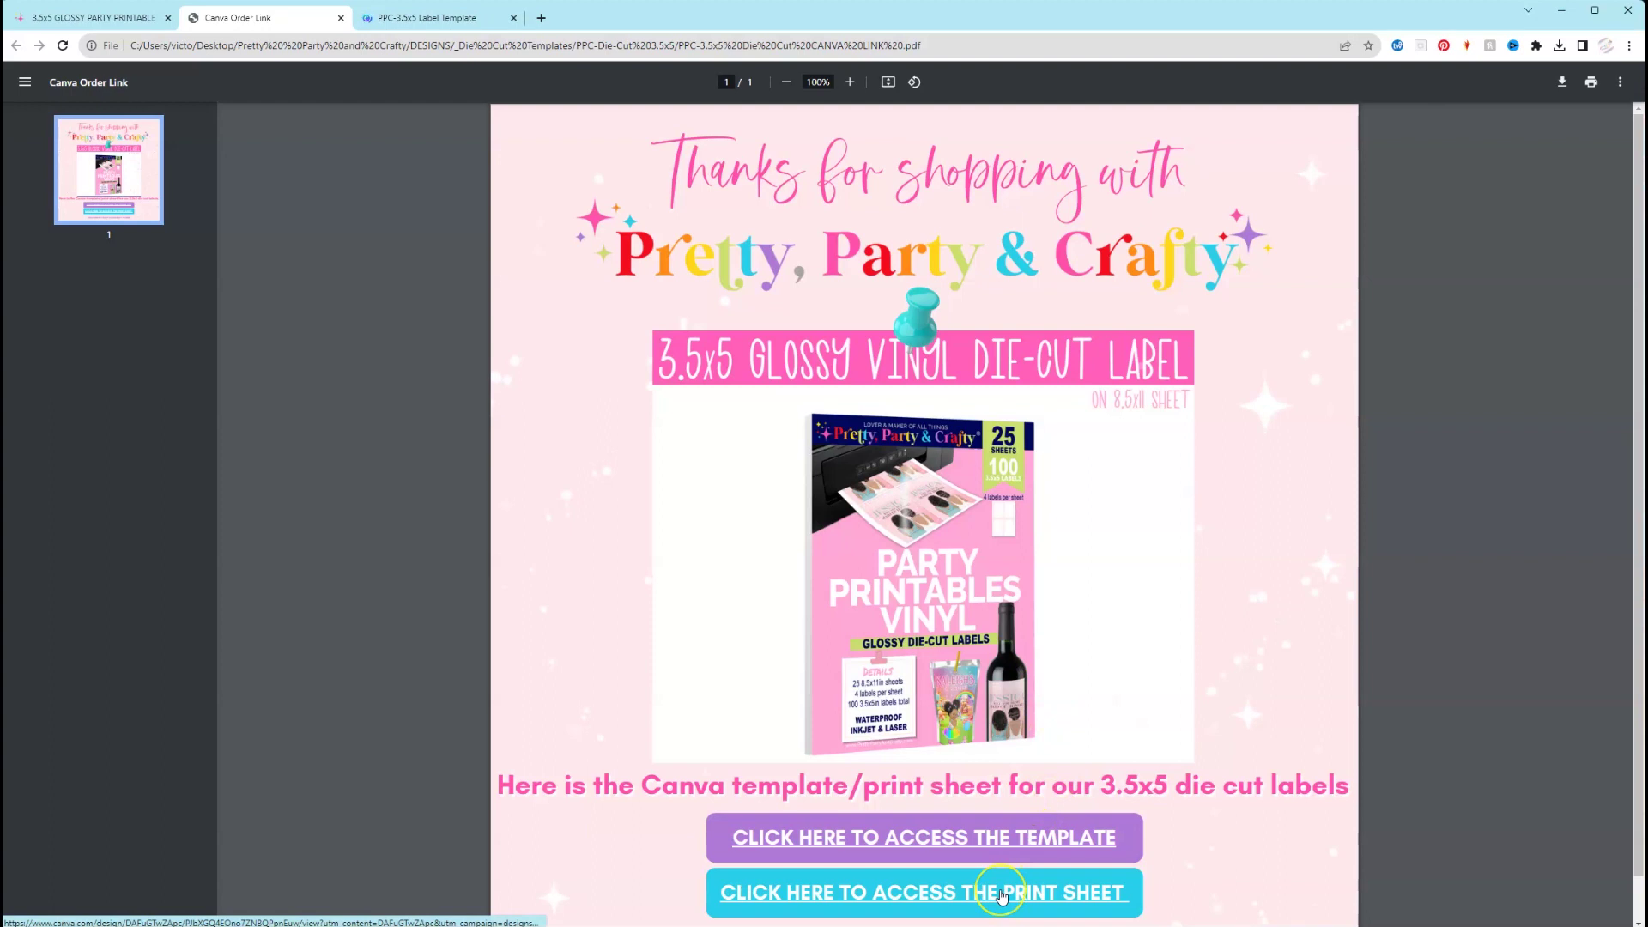
right_click(1003, 894)
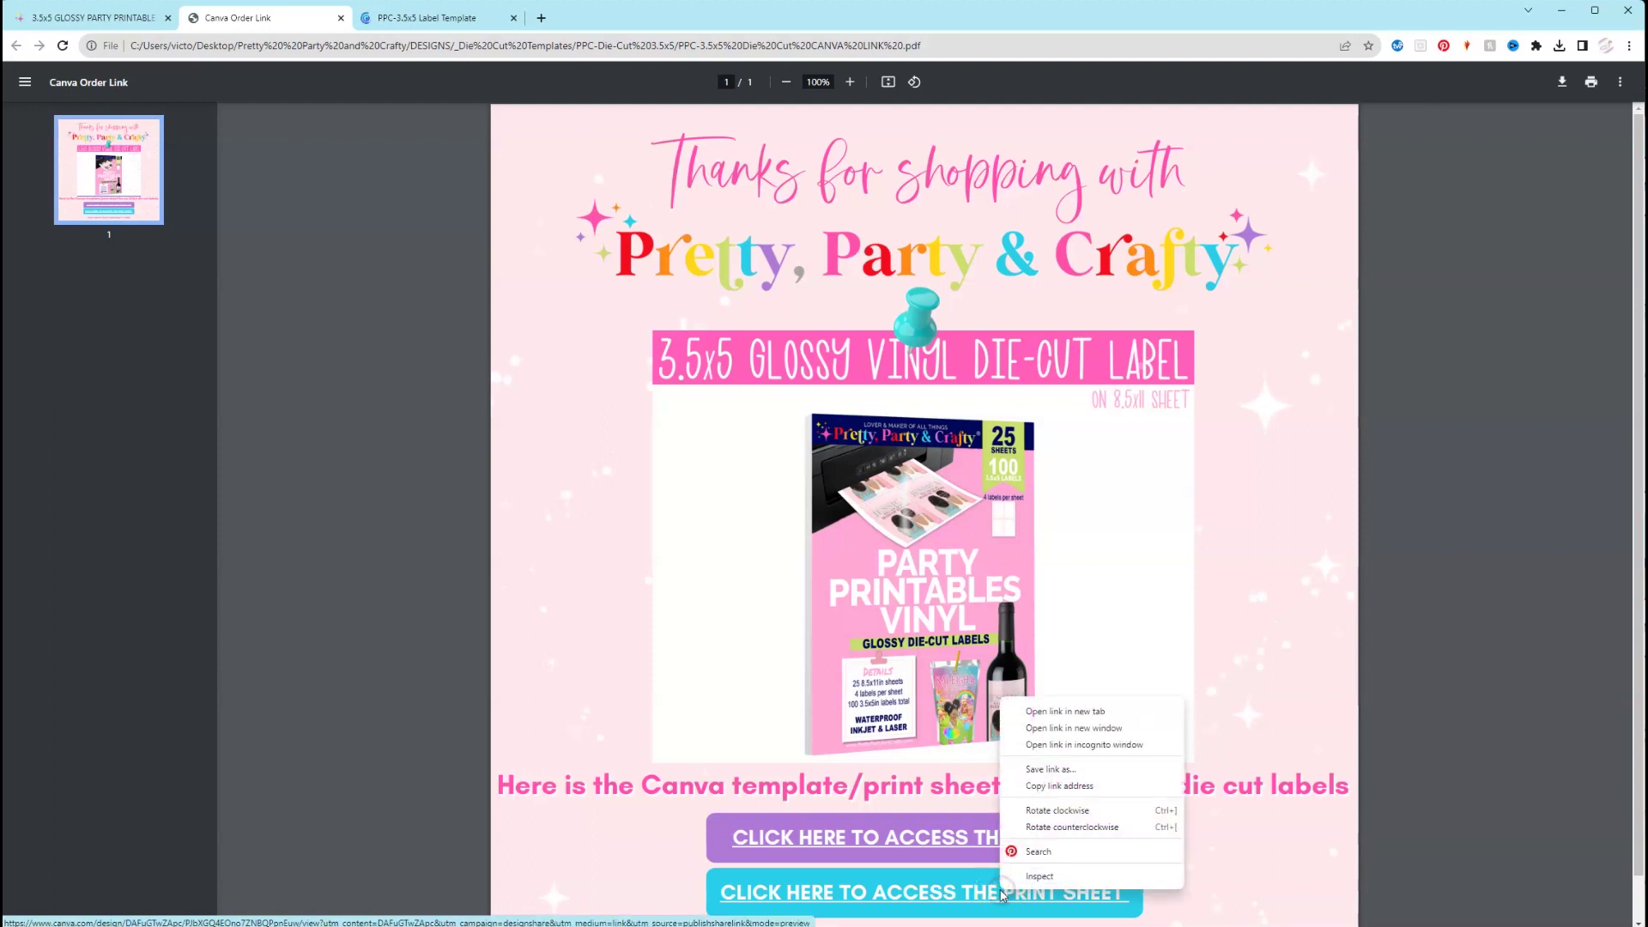
click(1052, 715)
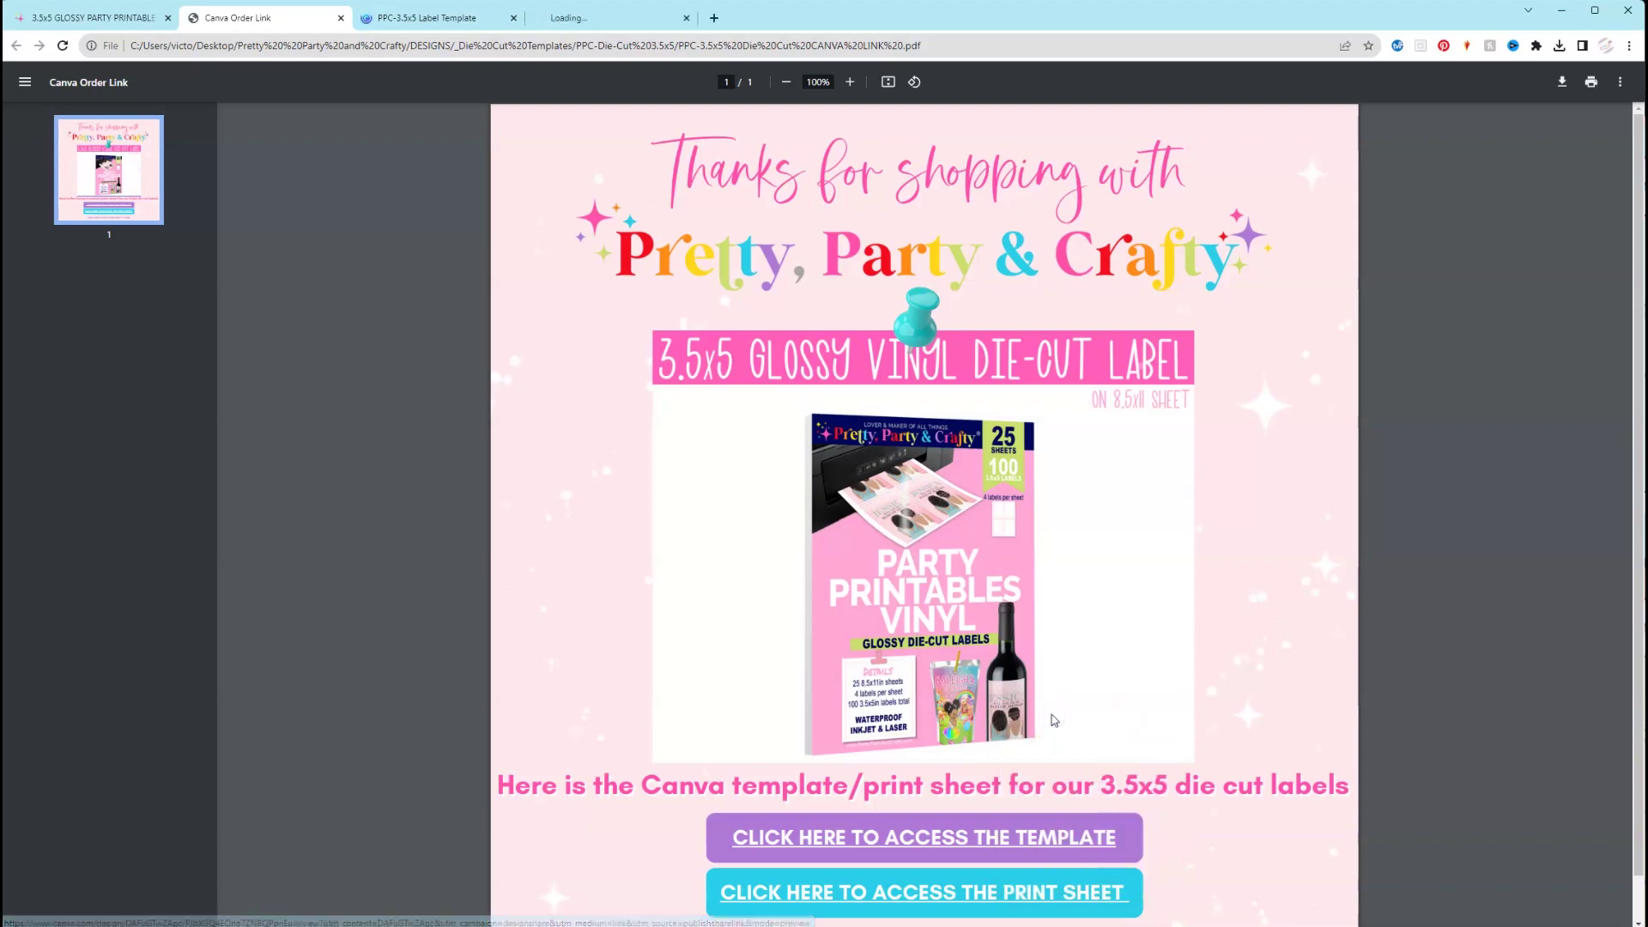
Step: Create editable Canva copies of the shared 3.5x5 label template and the letter-size print sheet template
key(ctrl+Tab)
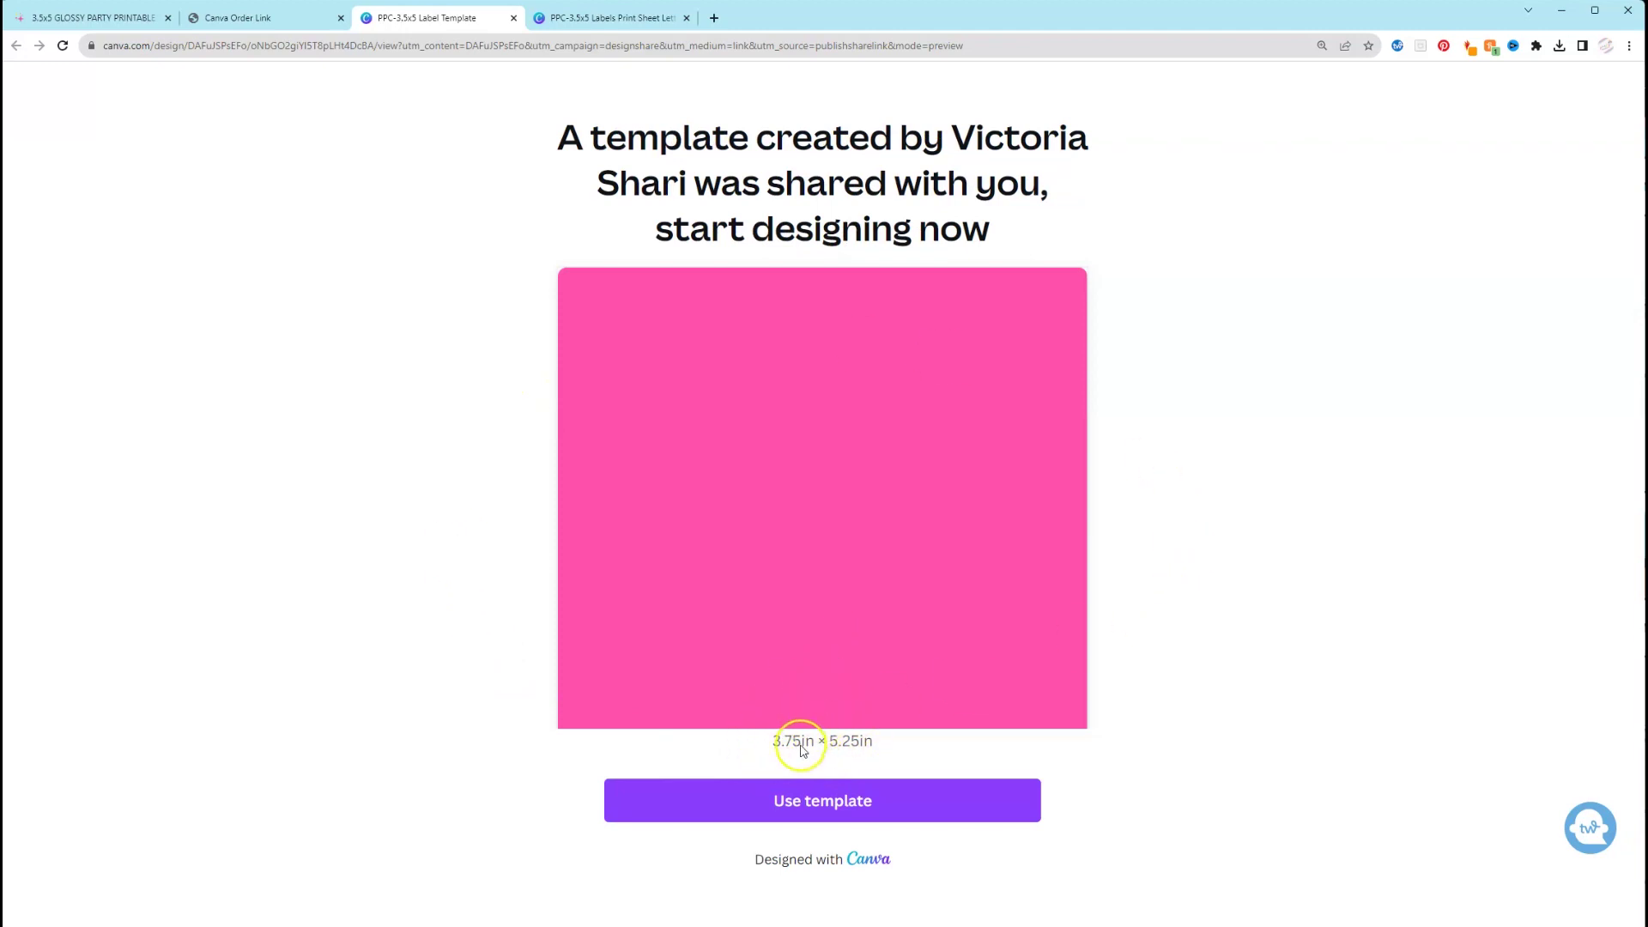
click(808, 801)
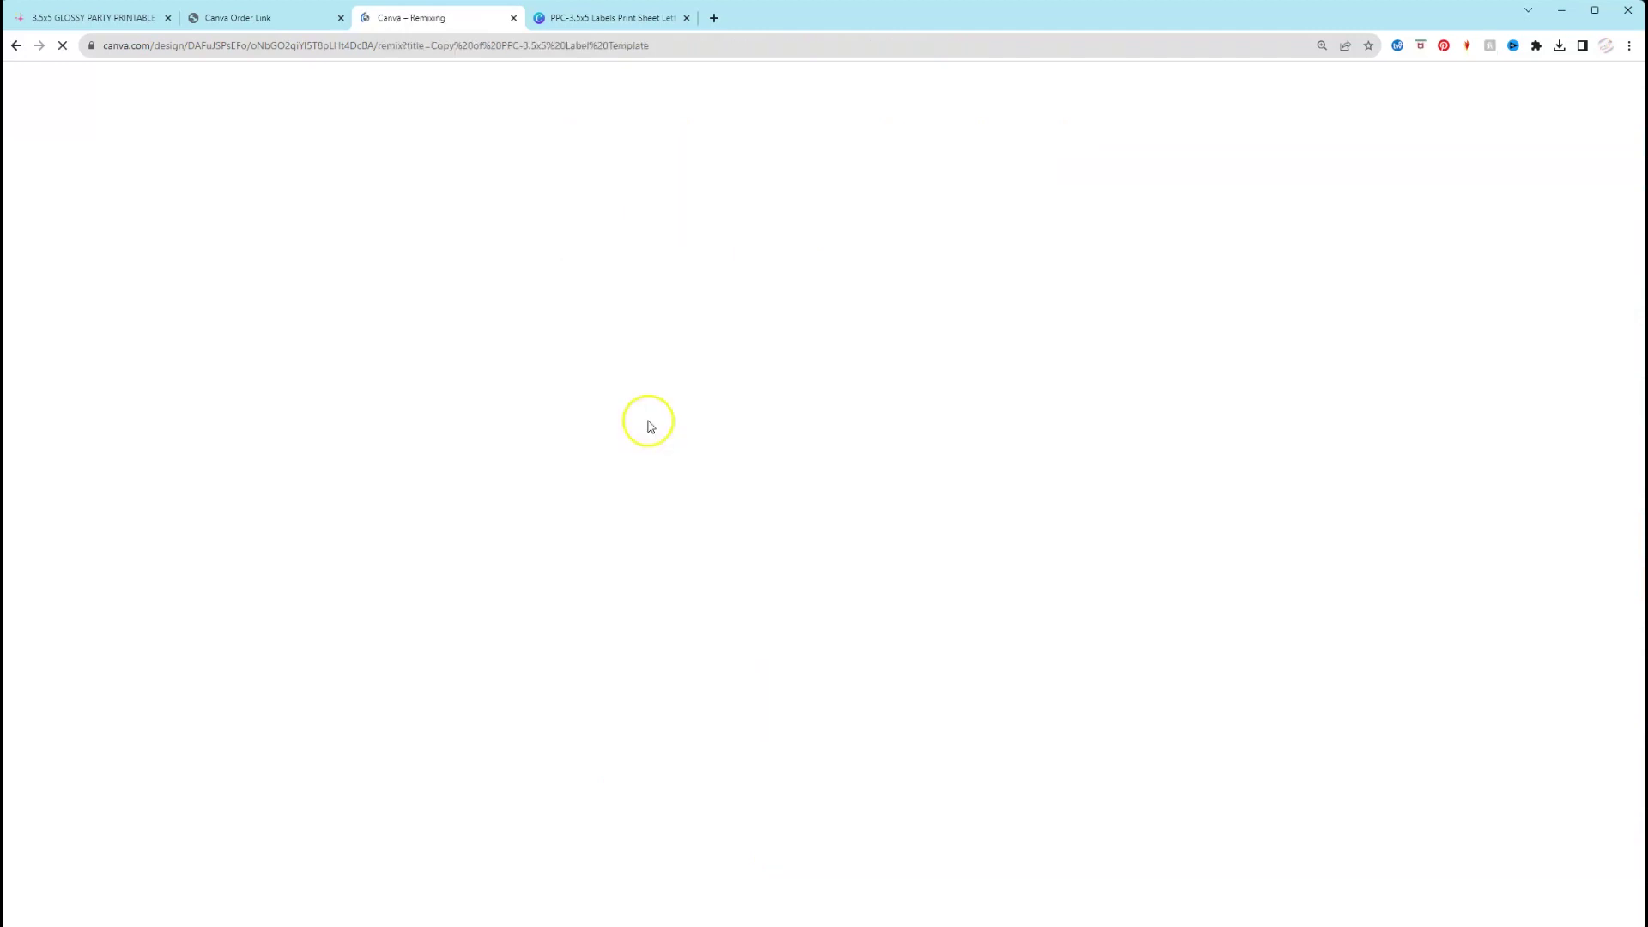
click(596, 19)
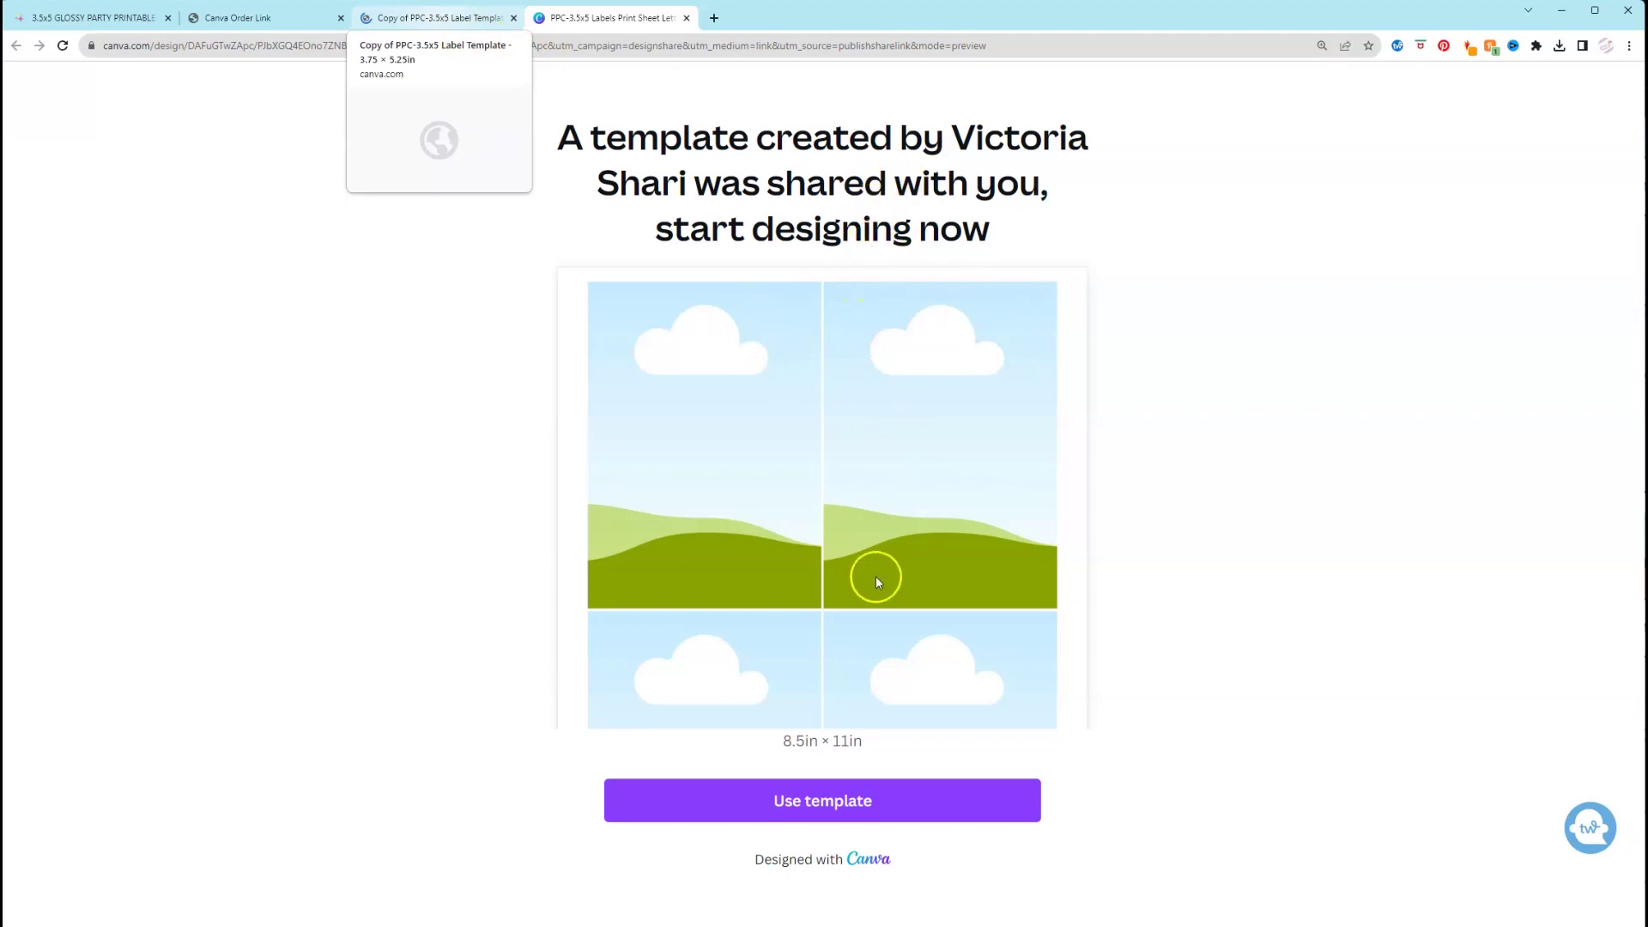
click(854, 809)
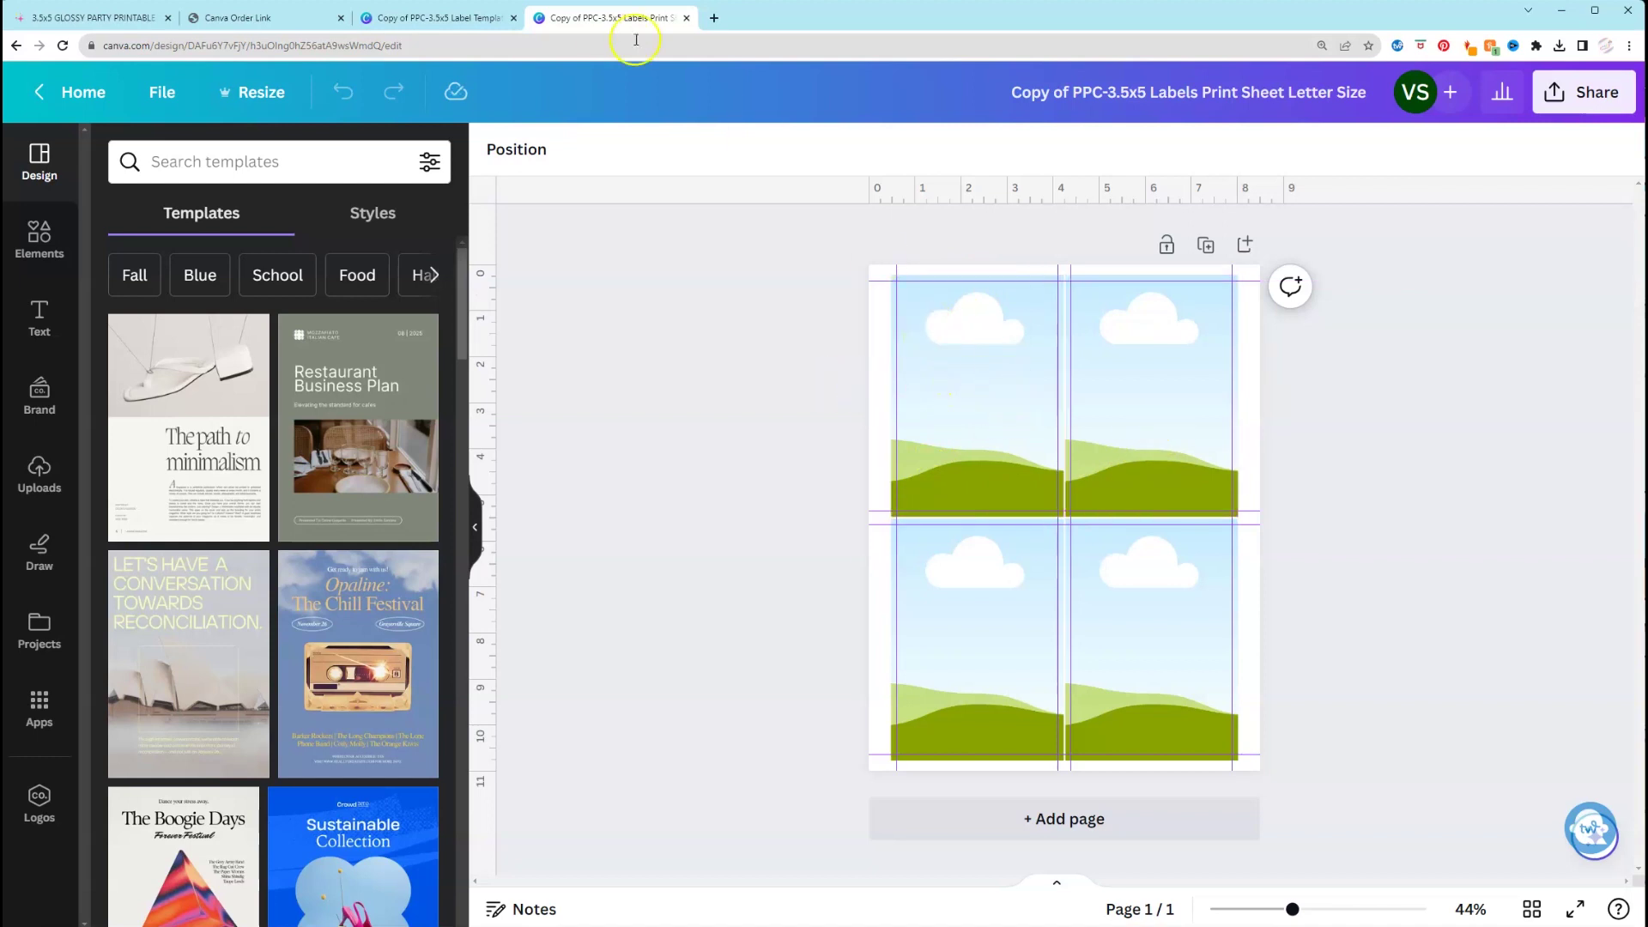
Step: Return to the label template copy and fill its full-page background shape with a light purple custom color
click(437, 19)
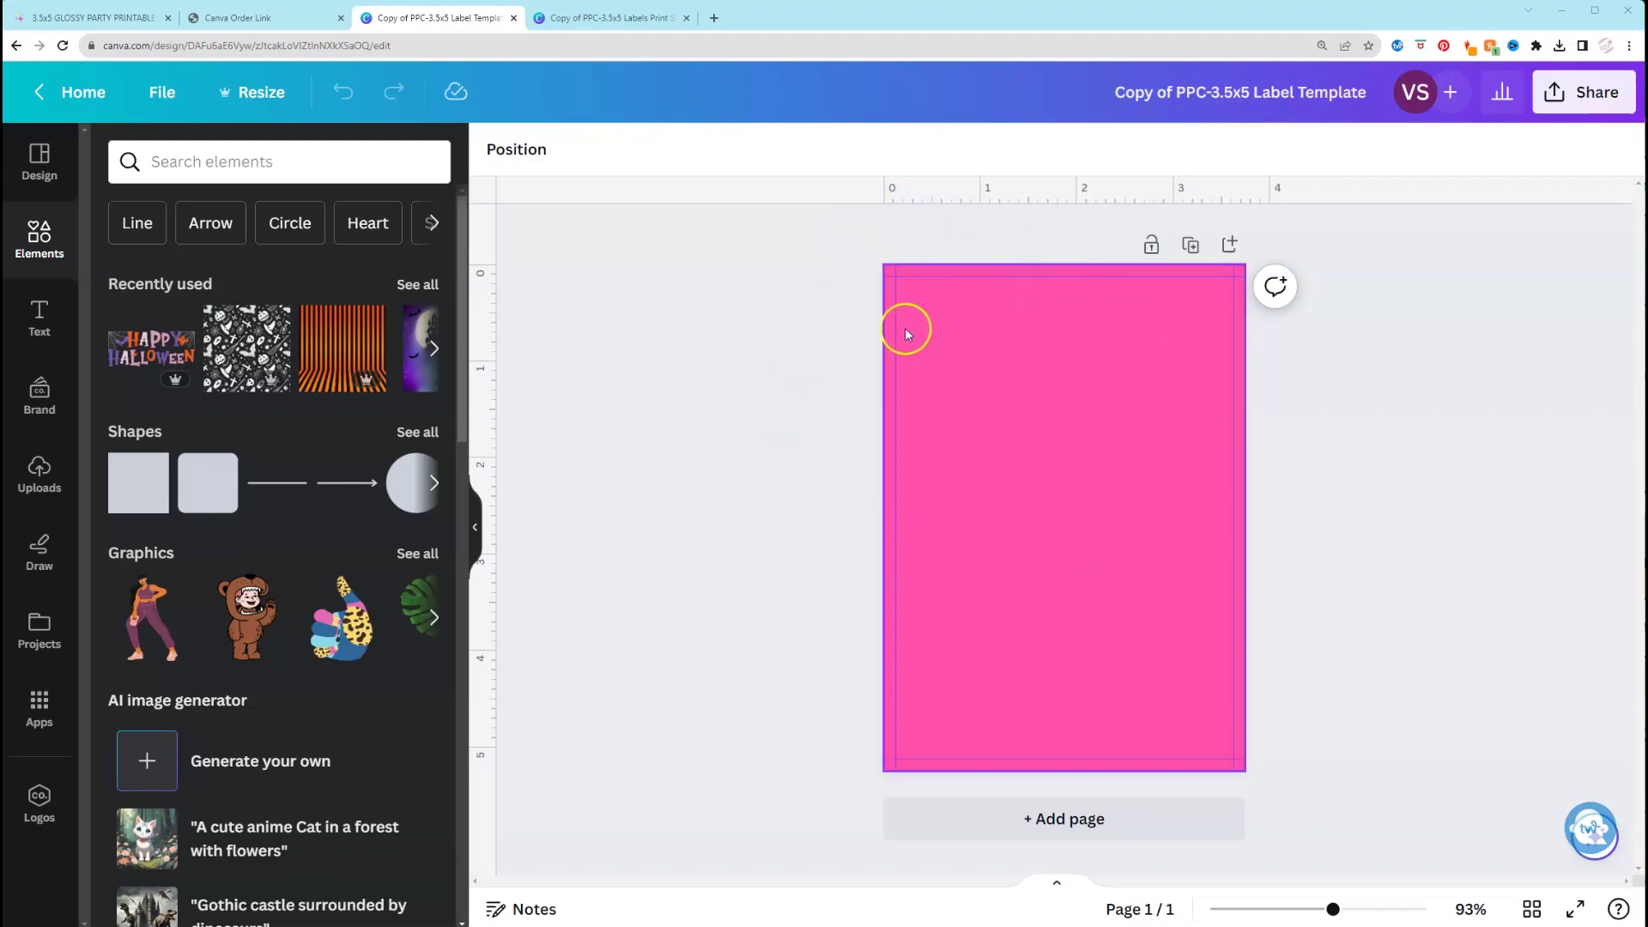
drag(926, 277, 928, 276)
click(1024, 538)
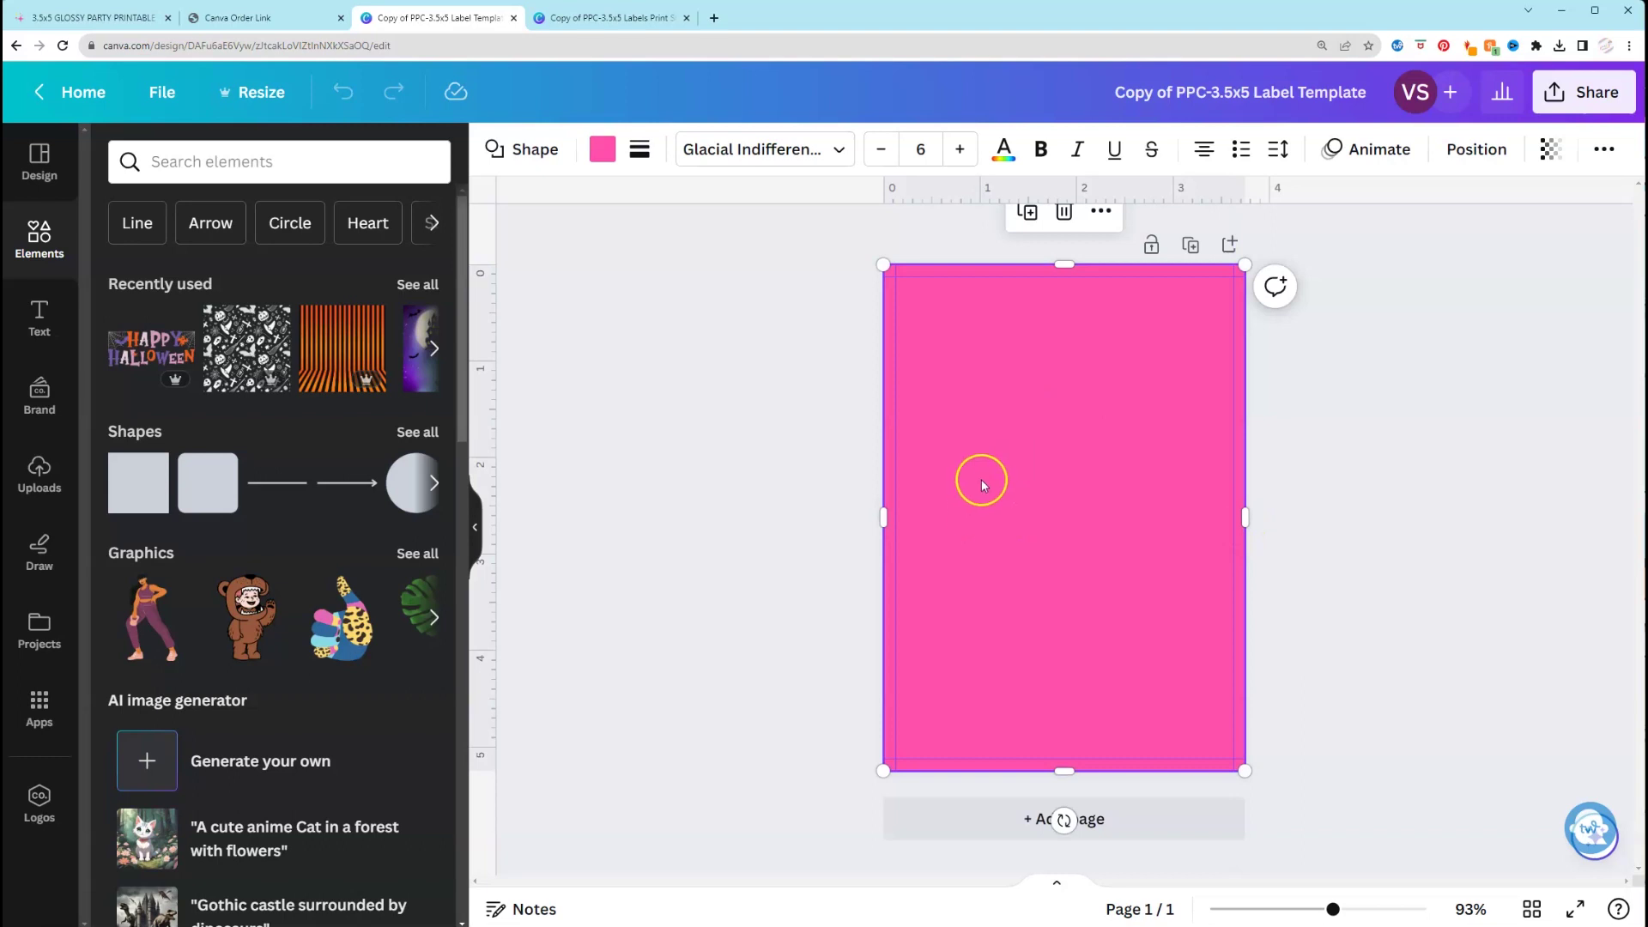
click(602, 150)
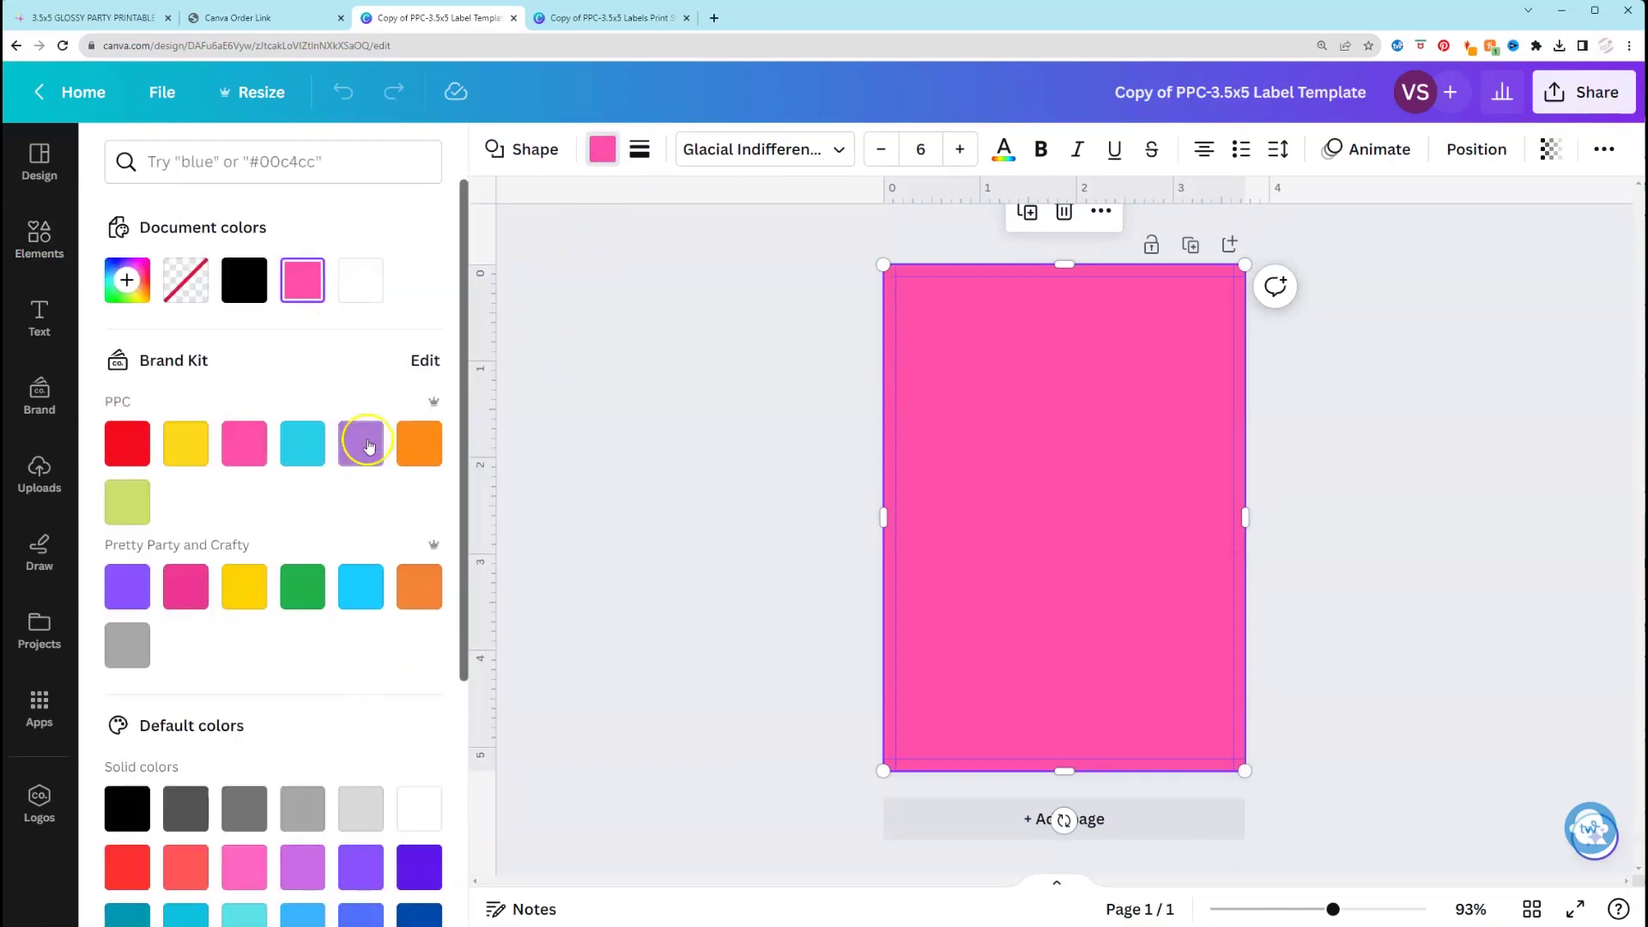
scroll(360, 591, down, 4)
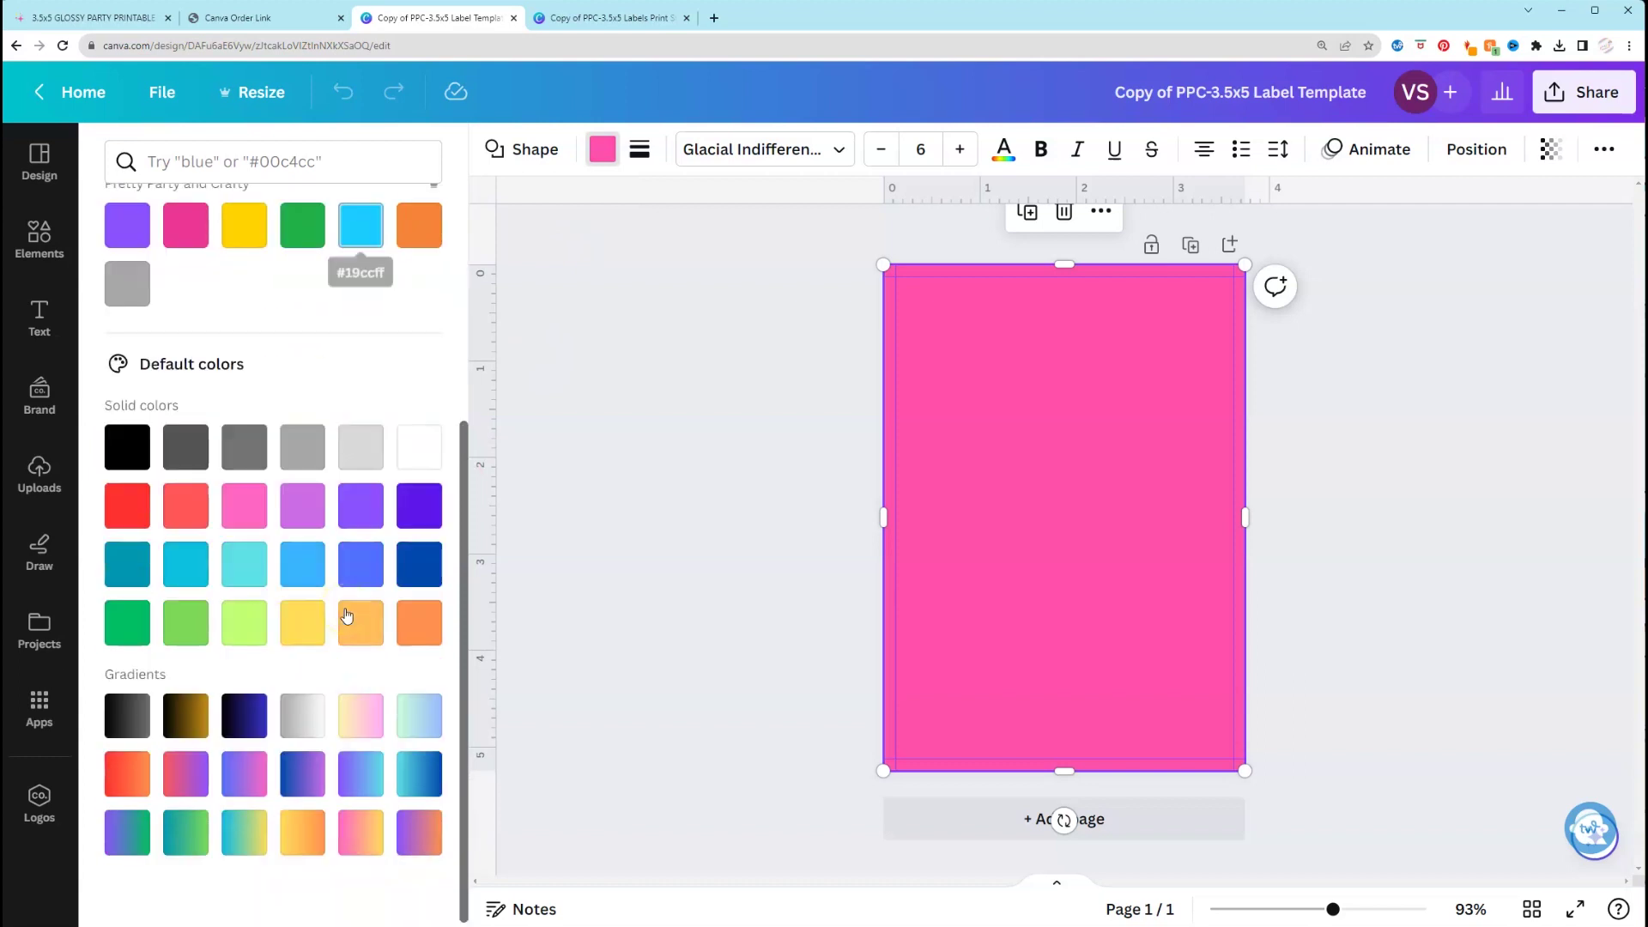
scroll(365, 547, up, 3)
click(360, 371)
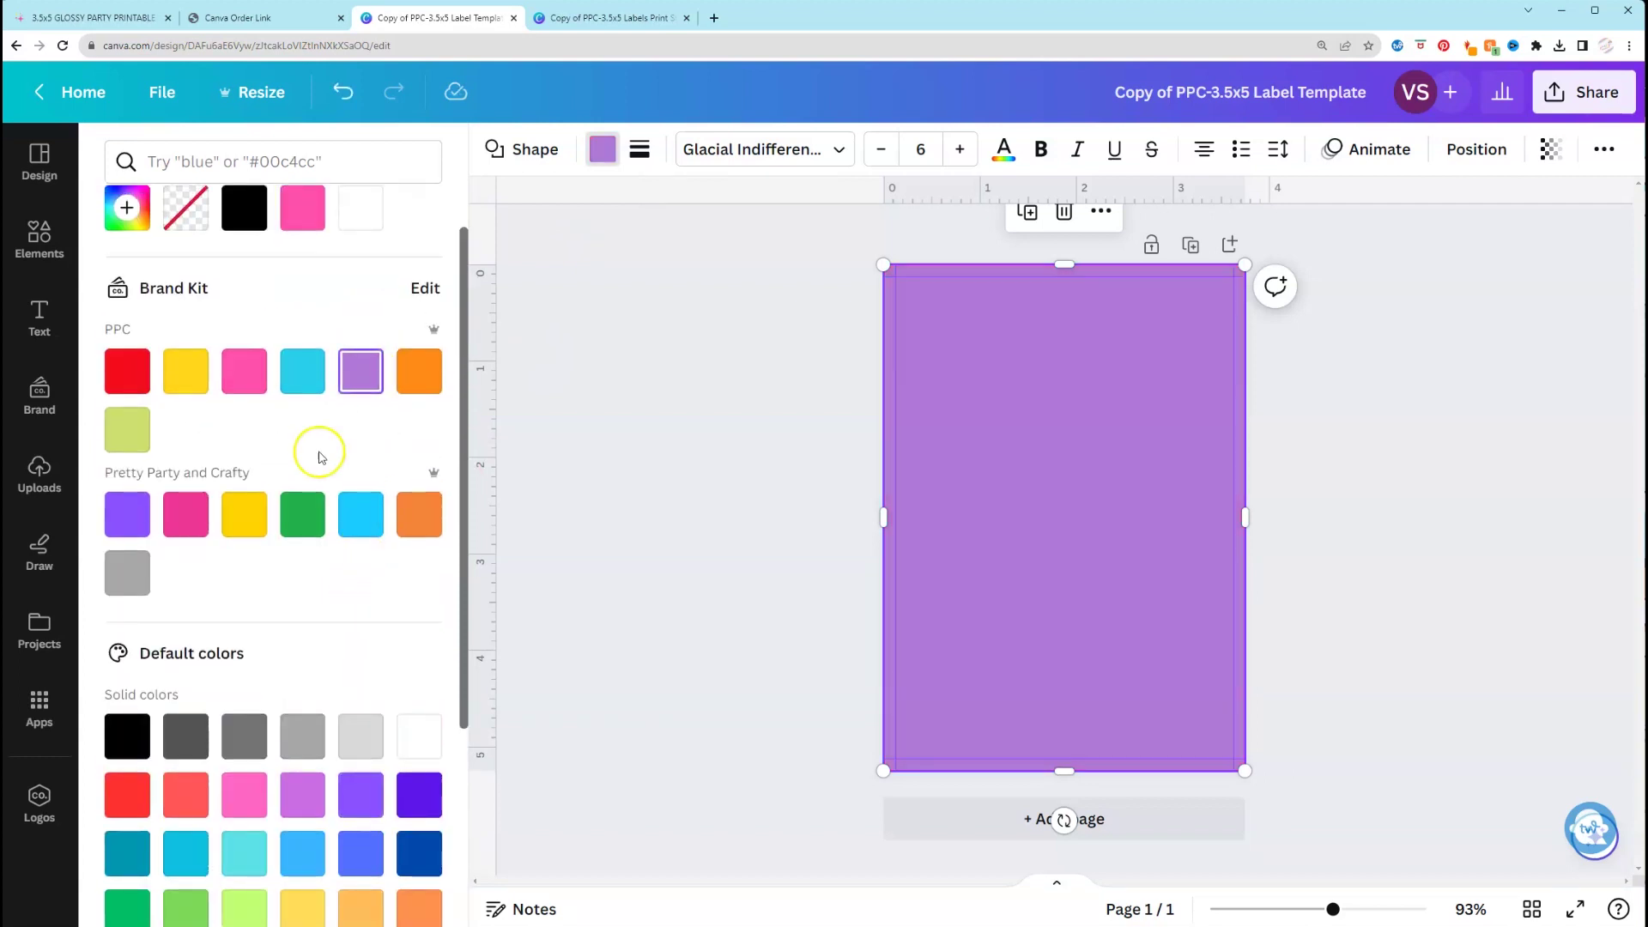
click(127, 207)
click(216, 382)
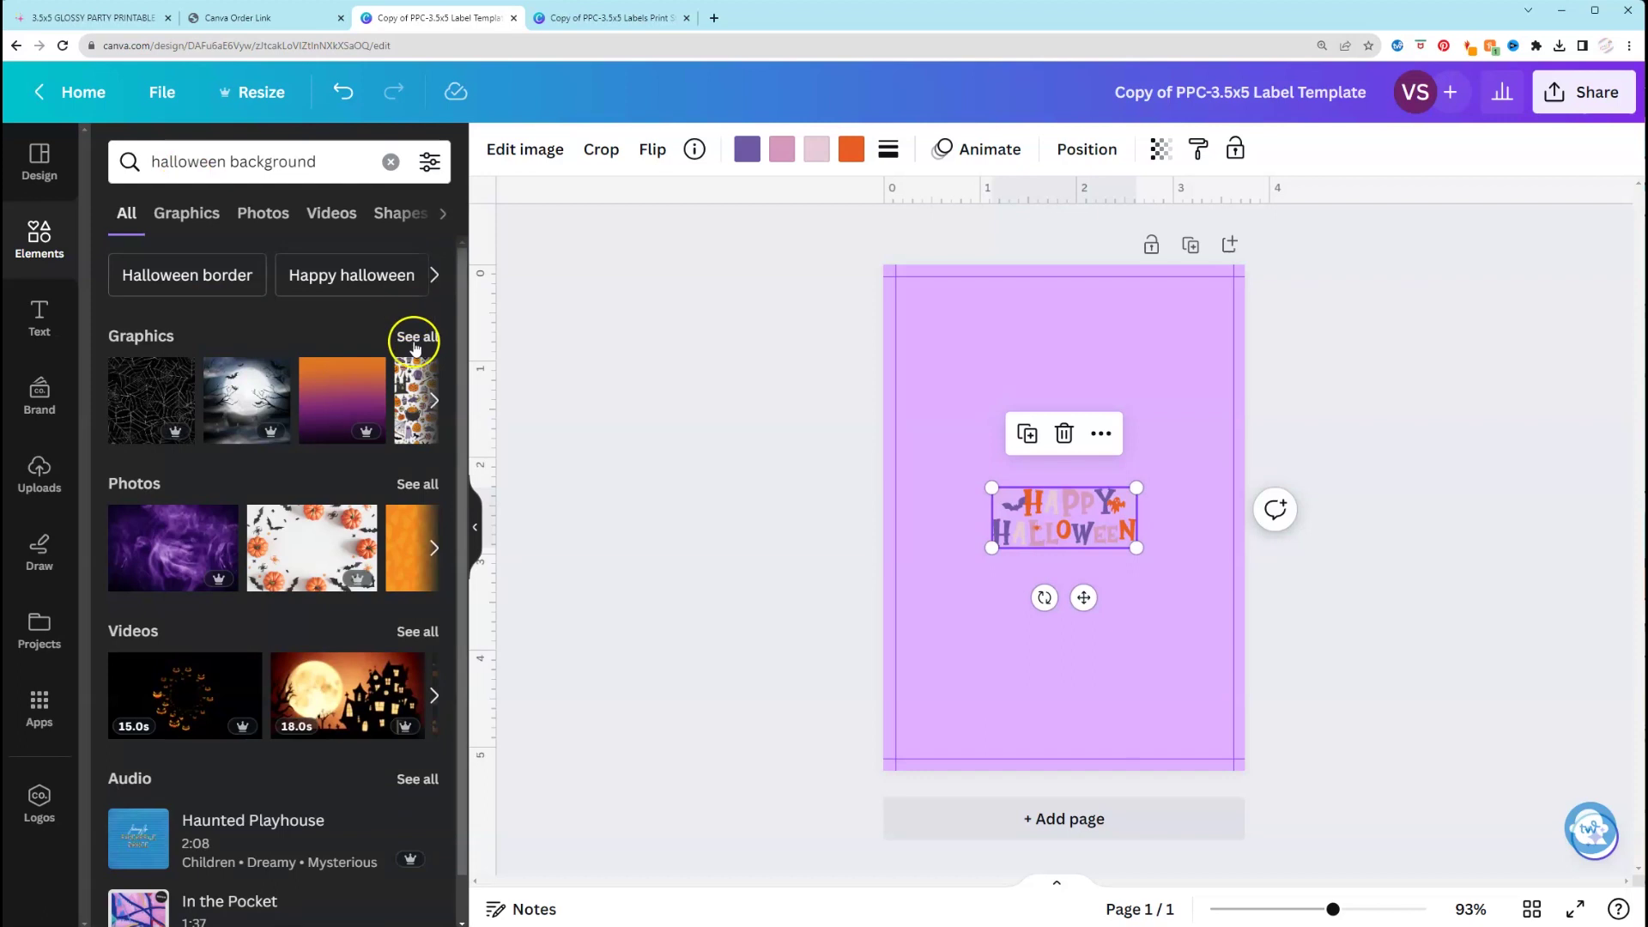
Step: Try line-art patterns from the halloween background graphics on the label
click(415, 335)
drag(1136, 445, 1236, 262)
drag(897, 600, 799, 698)
key(Delete)
scroll(336, 740, down, 5)
click(336, 740)
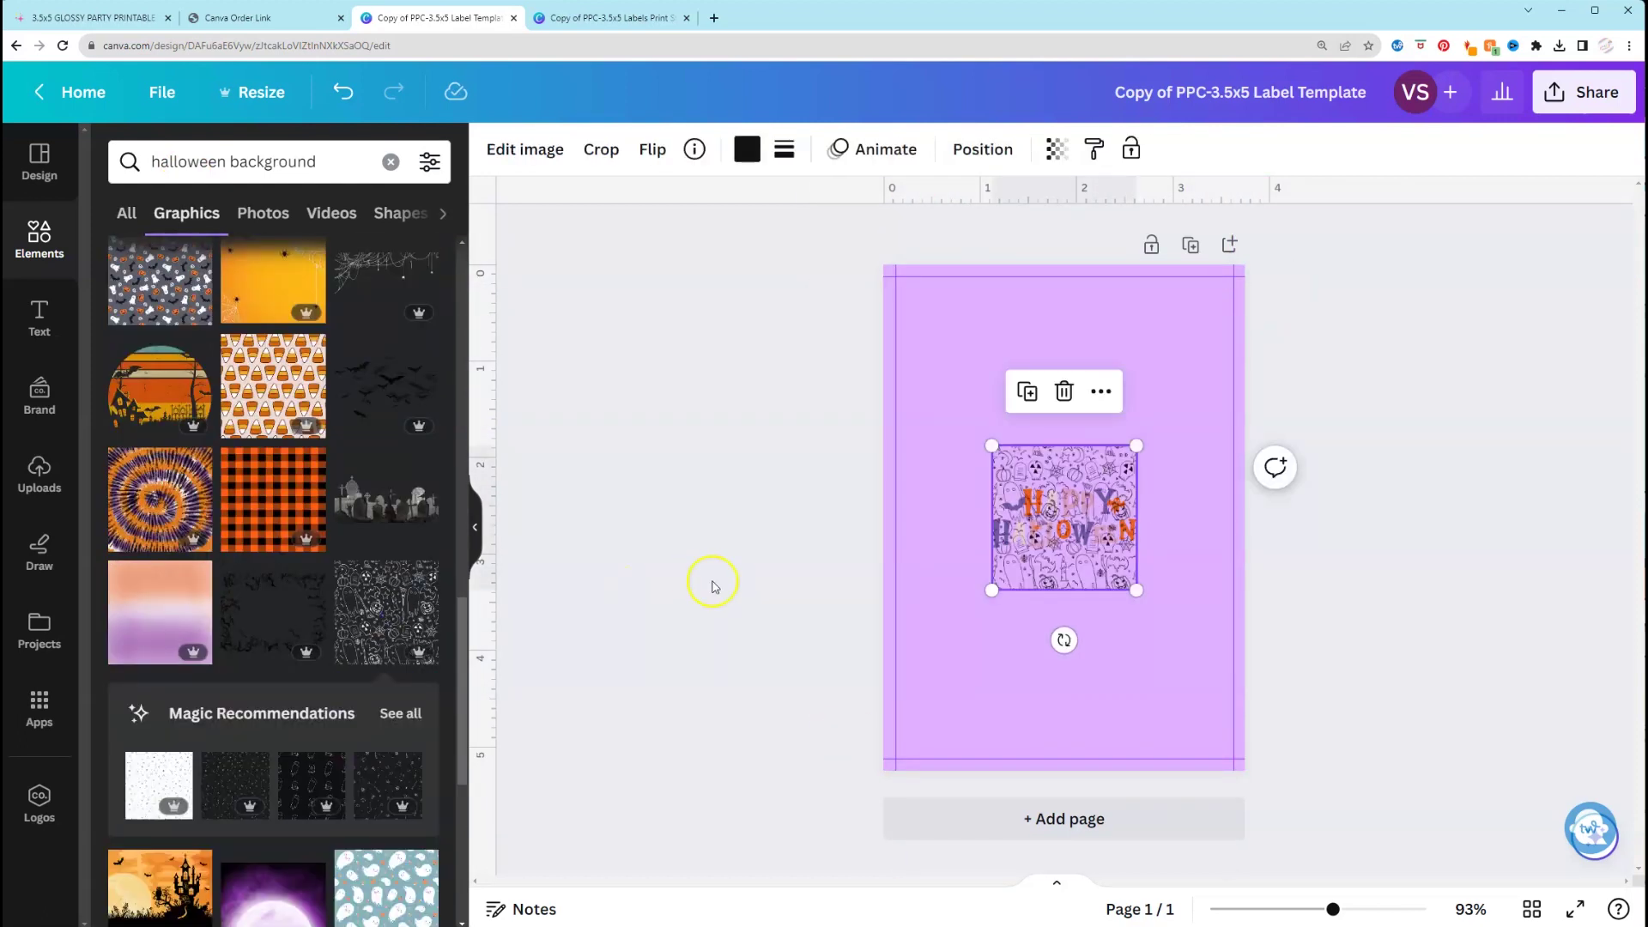
scroll(342, 646, down, 10)
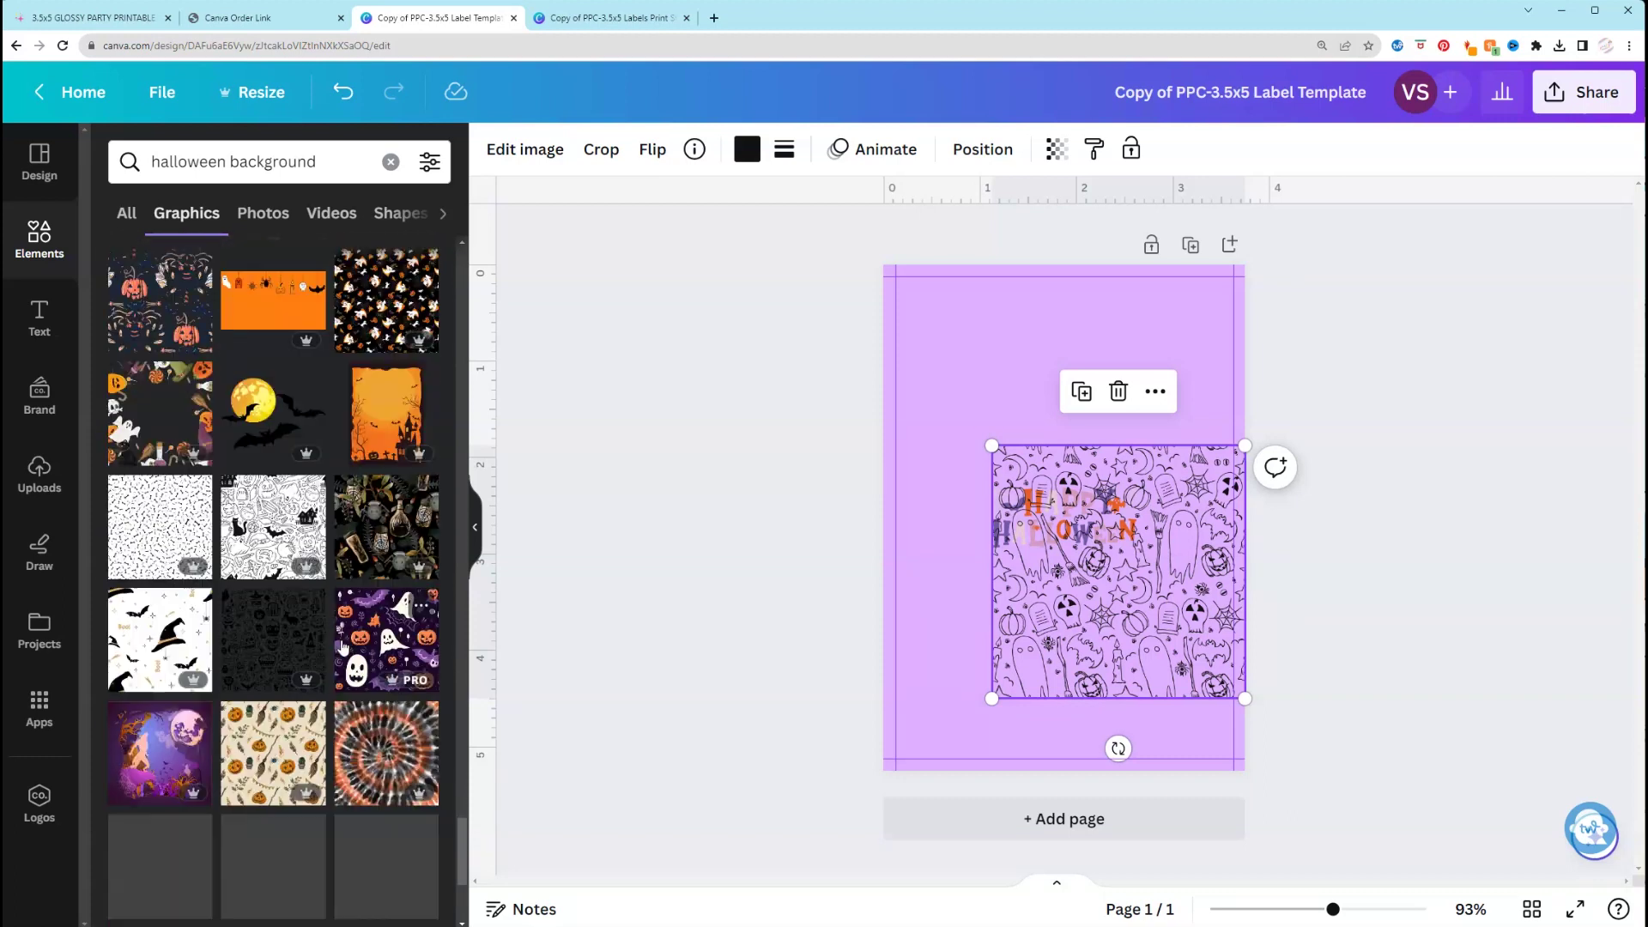
Step: Add the recently used Halloween pattern of pumpkins, bats and witch hats, delete the rejected patterns, and enlarge it to cover the whole label
click(123, 286)
click(126, 212)
click(390, 162)
click(418, 284)
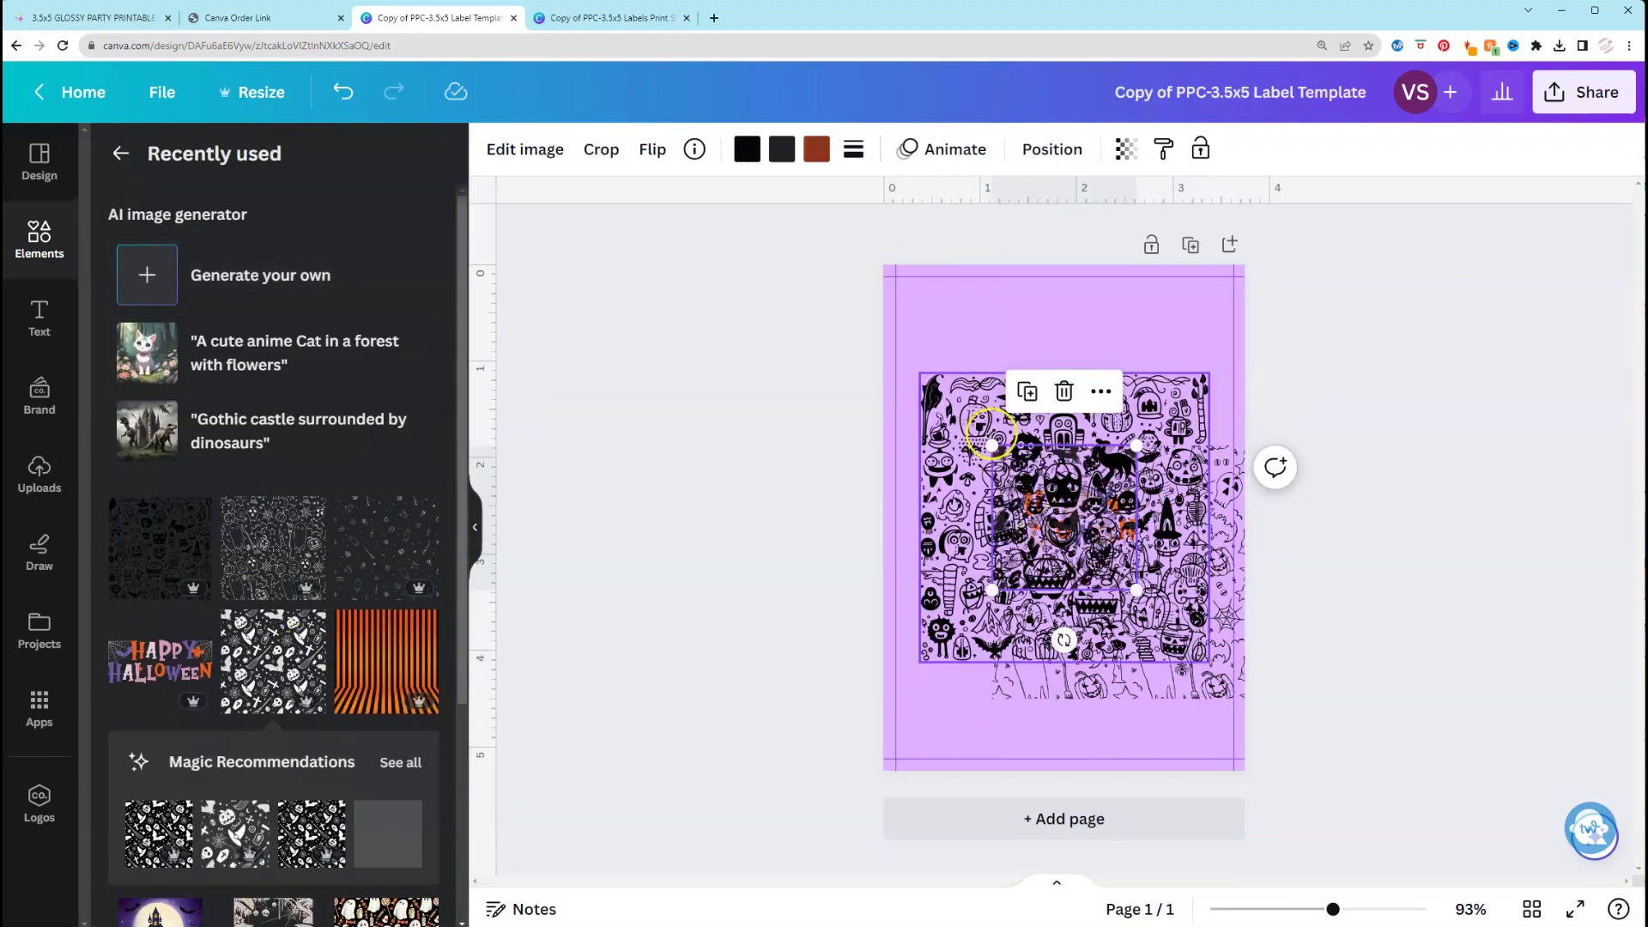
click(117, 154)
drag(947, 518, 900, 394)
key(Delete)
mouse_move(1089, 526)
mouse_down()
mouse_move(1313, 722)
mouse_move(812, 754)
mouse_up()
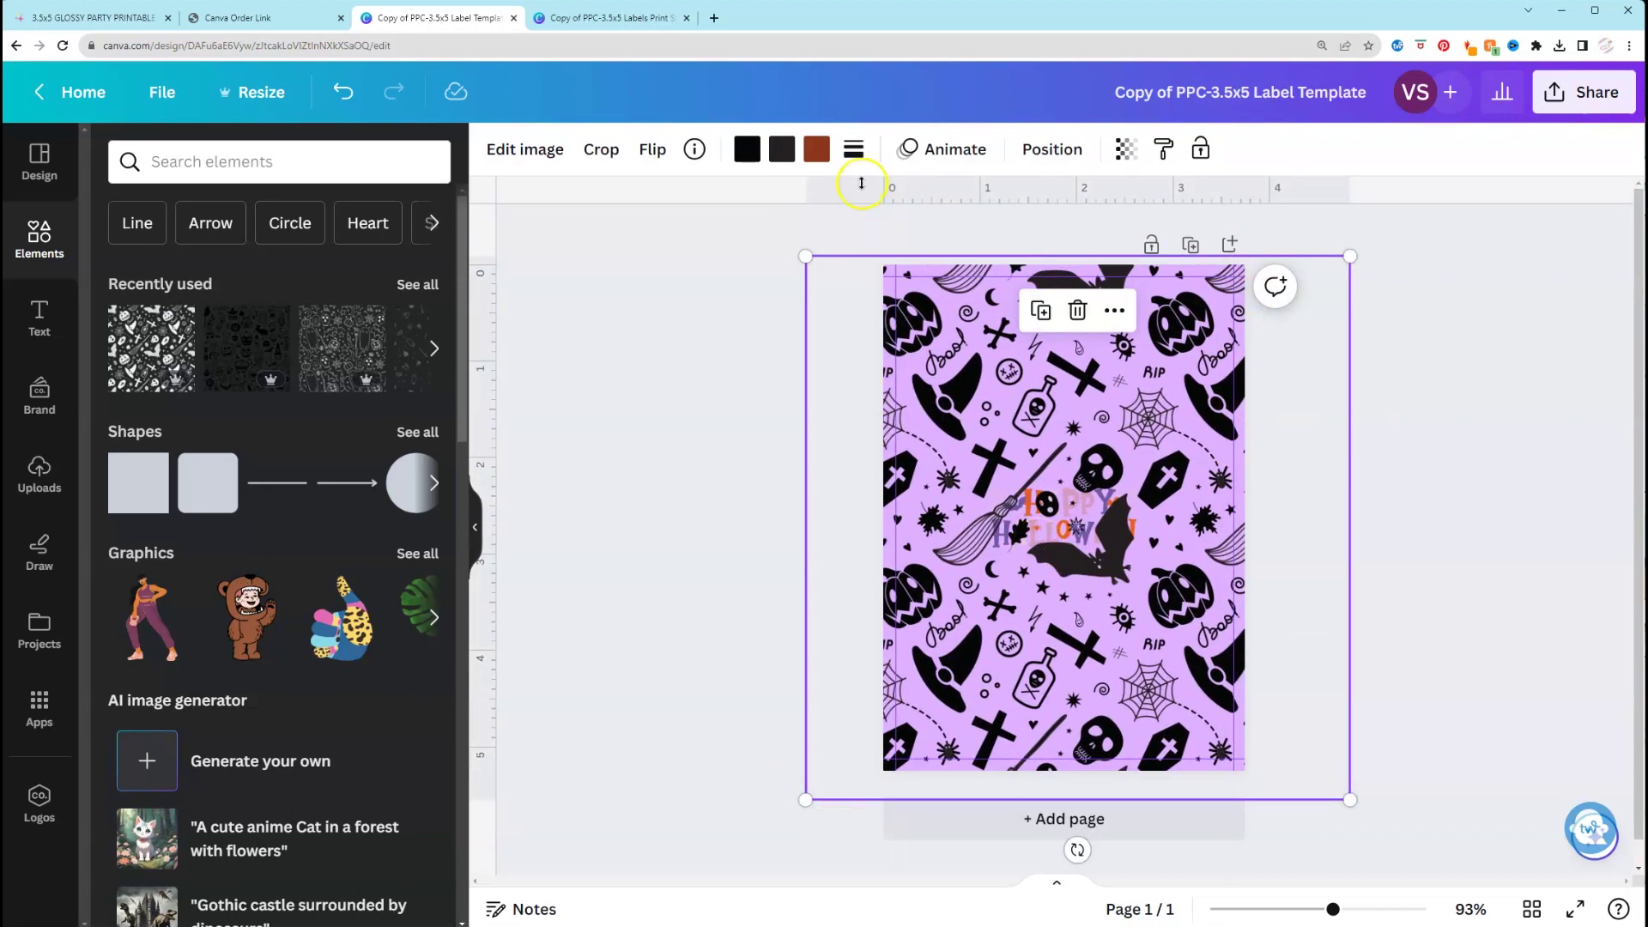
Step: Recolor the Halloween pattern white, make it mostly transparent, and scale it down slightly over the label
click(781, 149)
click(361, 339)
click(1127, 149)
drag(1124, 235, 950, 237)
drag(1350, 800, 1321, 770)
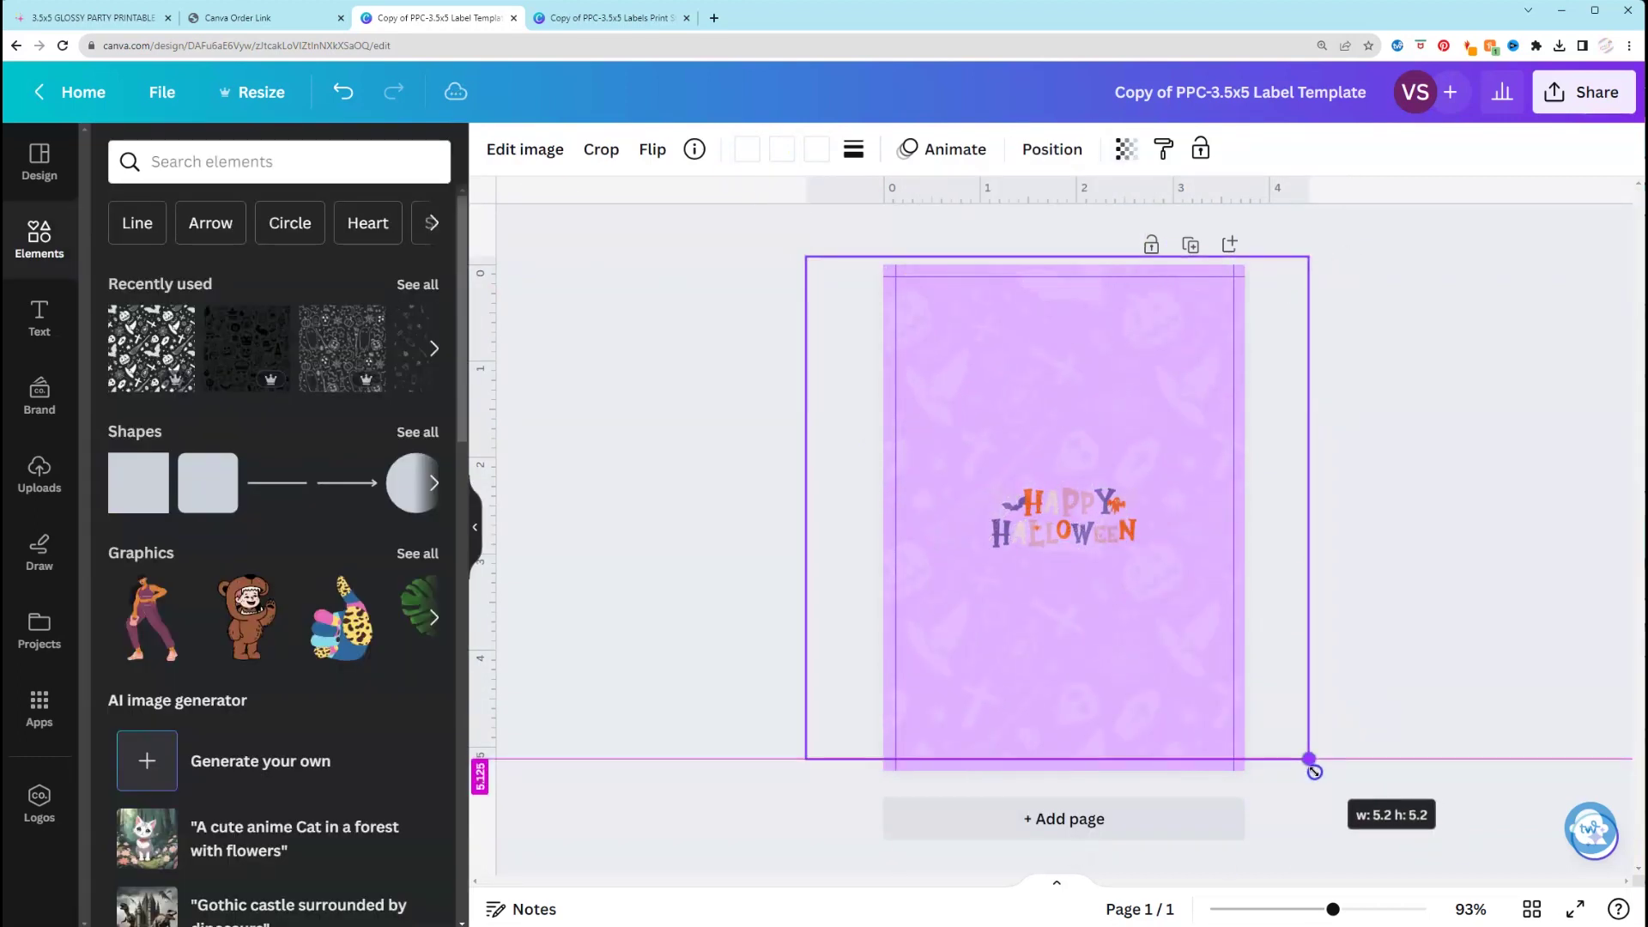
click(1127, 148)
Step: Move the pattern layer behind the Happy Halloween graphic and enlarge that graphic across the label's upper part
click(1052, 148)
click(364, 151)
drag(275, 283, 121, 378)
drag(1057, 519, 1216, 413)
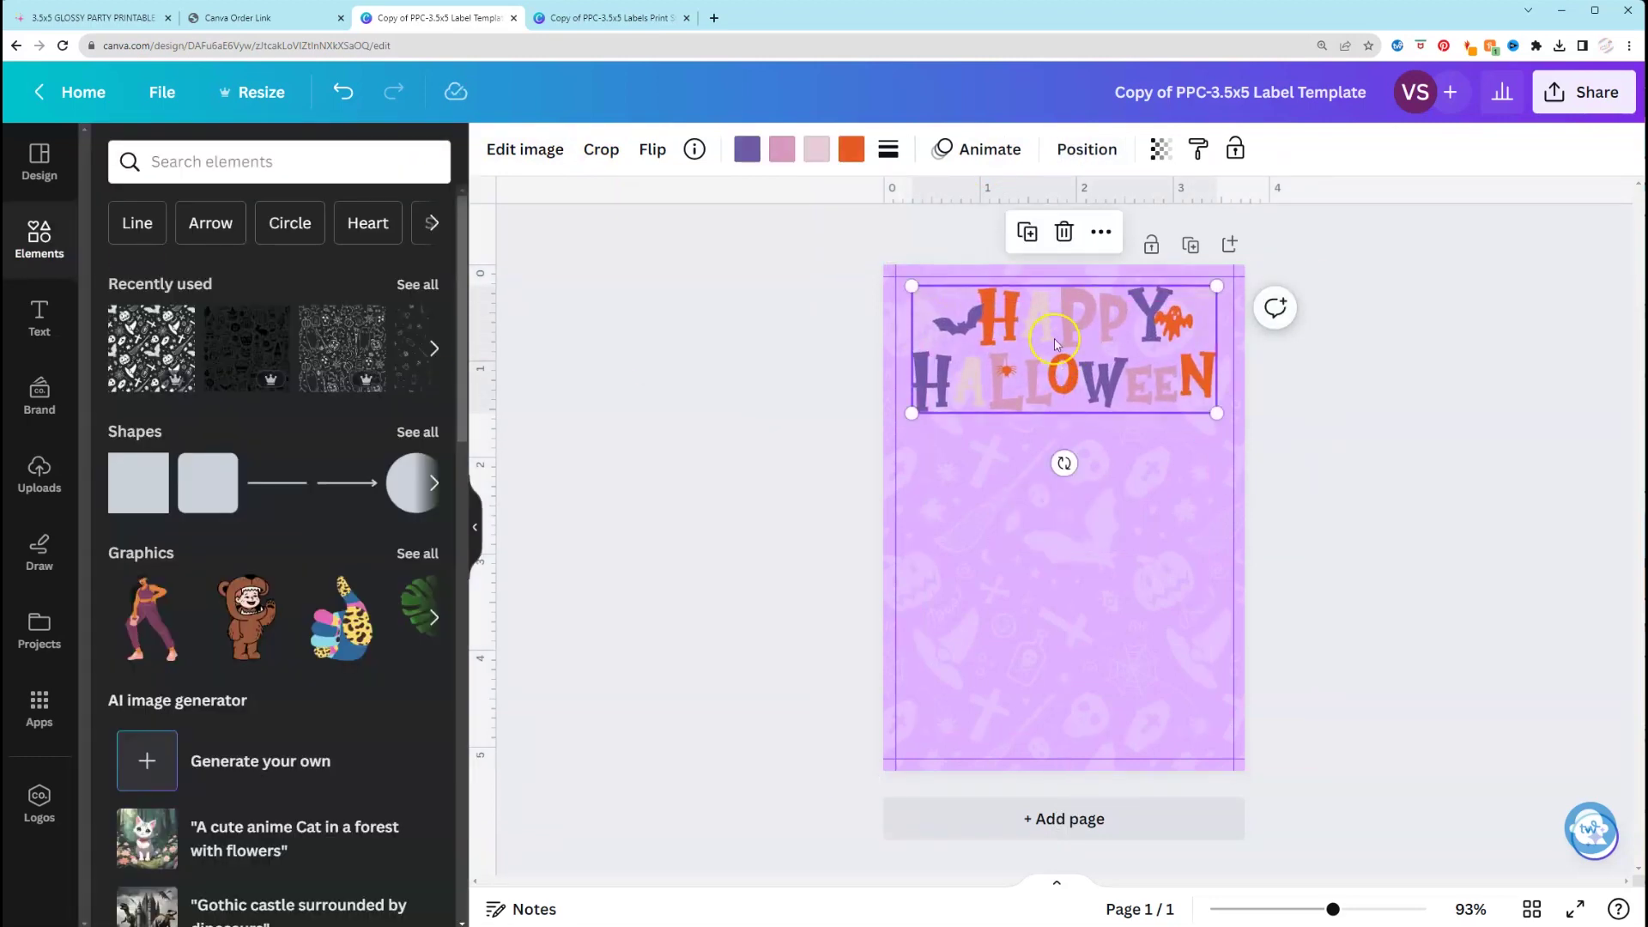
Step: Add the uploaded teddy bear "I Put A Spell On You" image and scale it to fill the label below the title
click(245, 162)
click(68, 142)
click(40, 474)
click(160, 403)
drag(930, 706, 885, 766)
drag(1245, 413, 1277, 390)
drag(884, 767, 883, 785)
drag(1073, 532, 1060, 525)
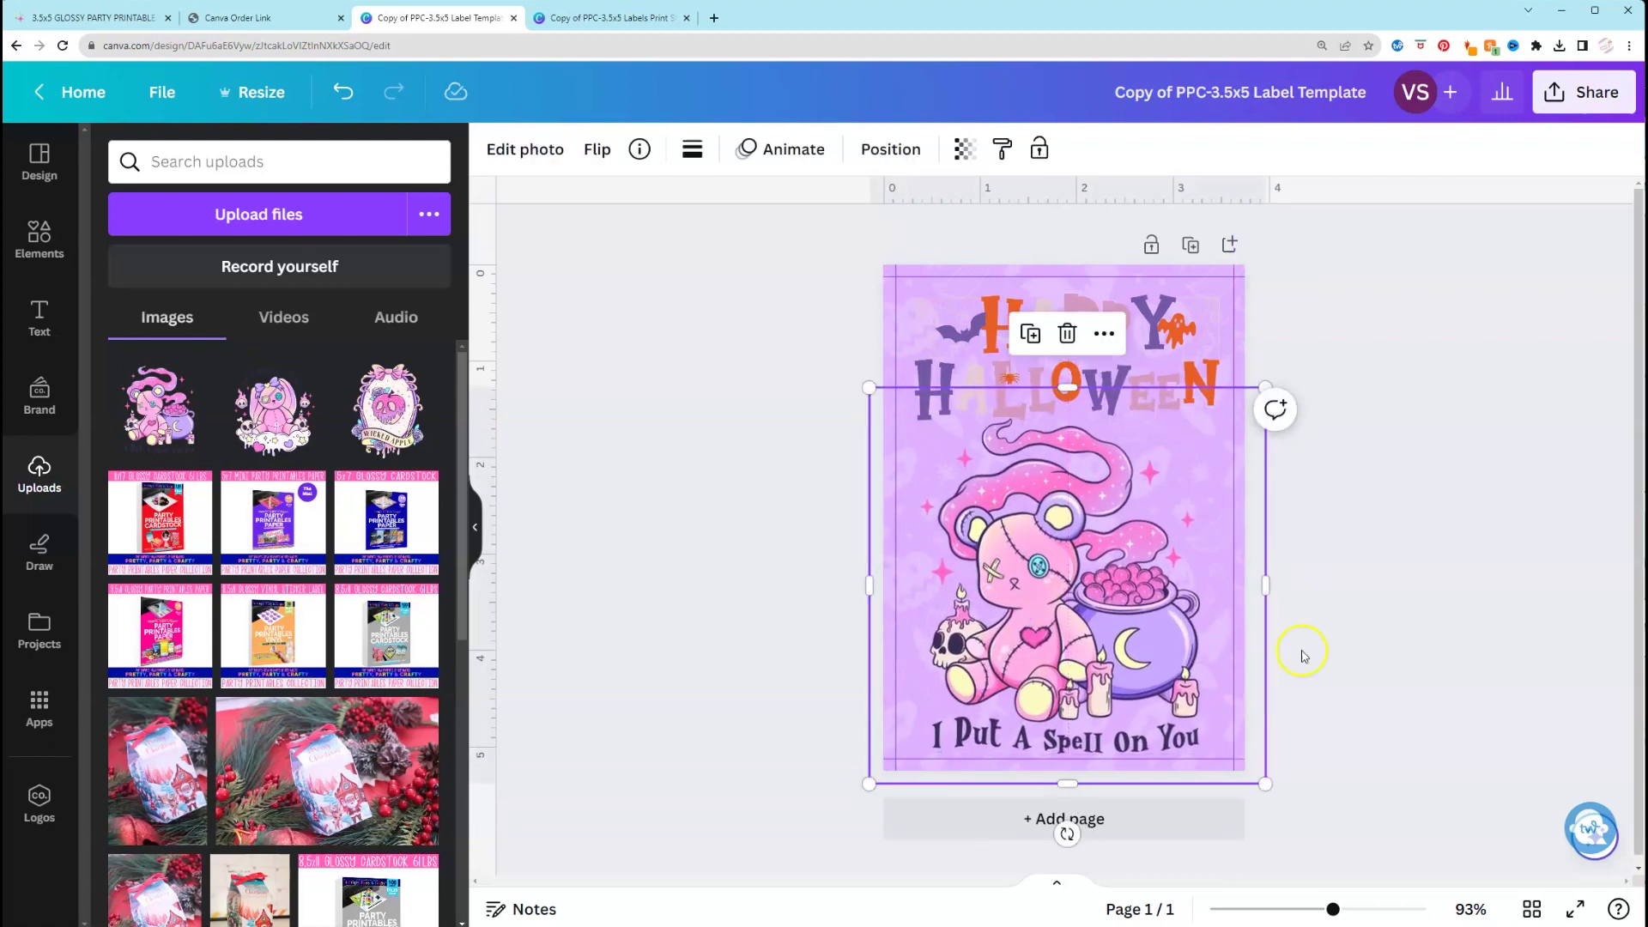
Step: Recolor the Happy Halloween graphic's dark purple parts bright pink and its dusty pink letters violet
click(1064, 371)
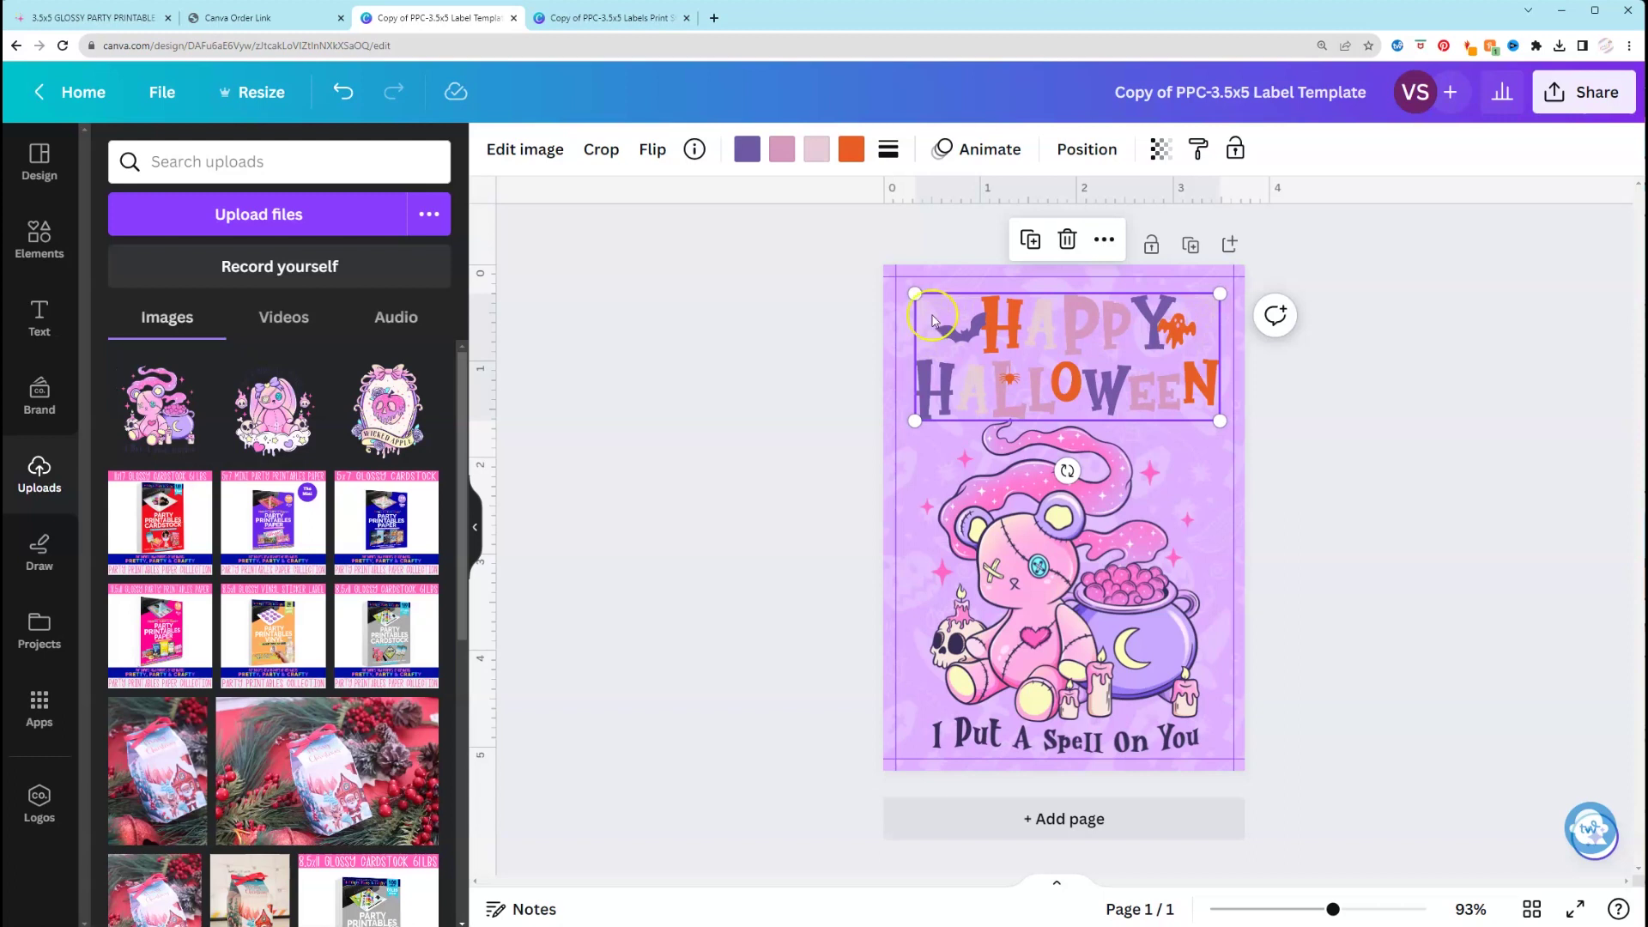
click(747, 148)
click(244, 501)
click(778, 153)
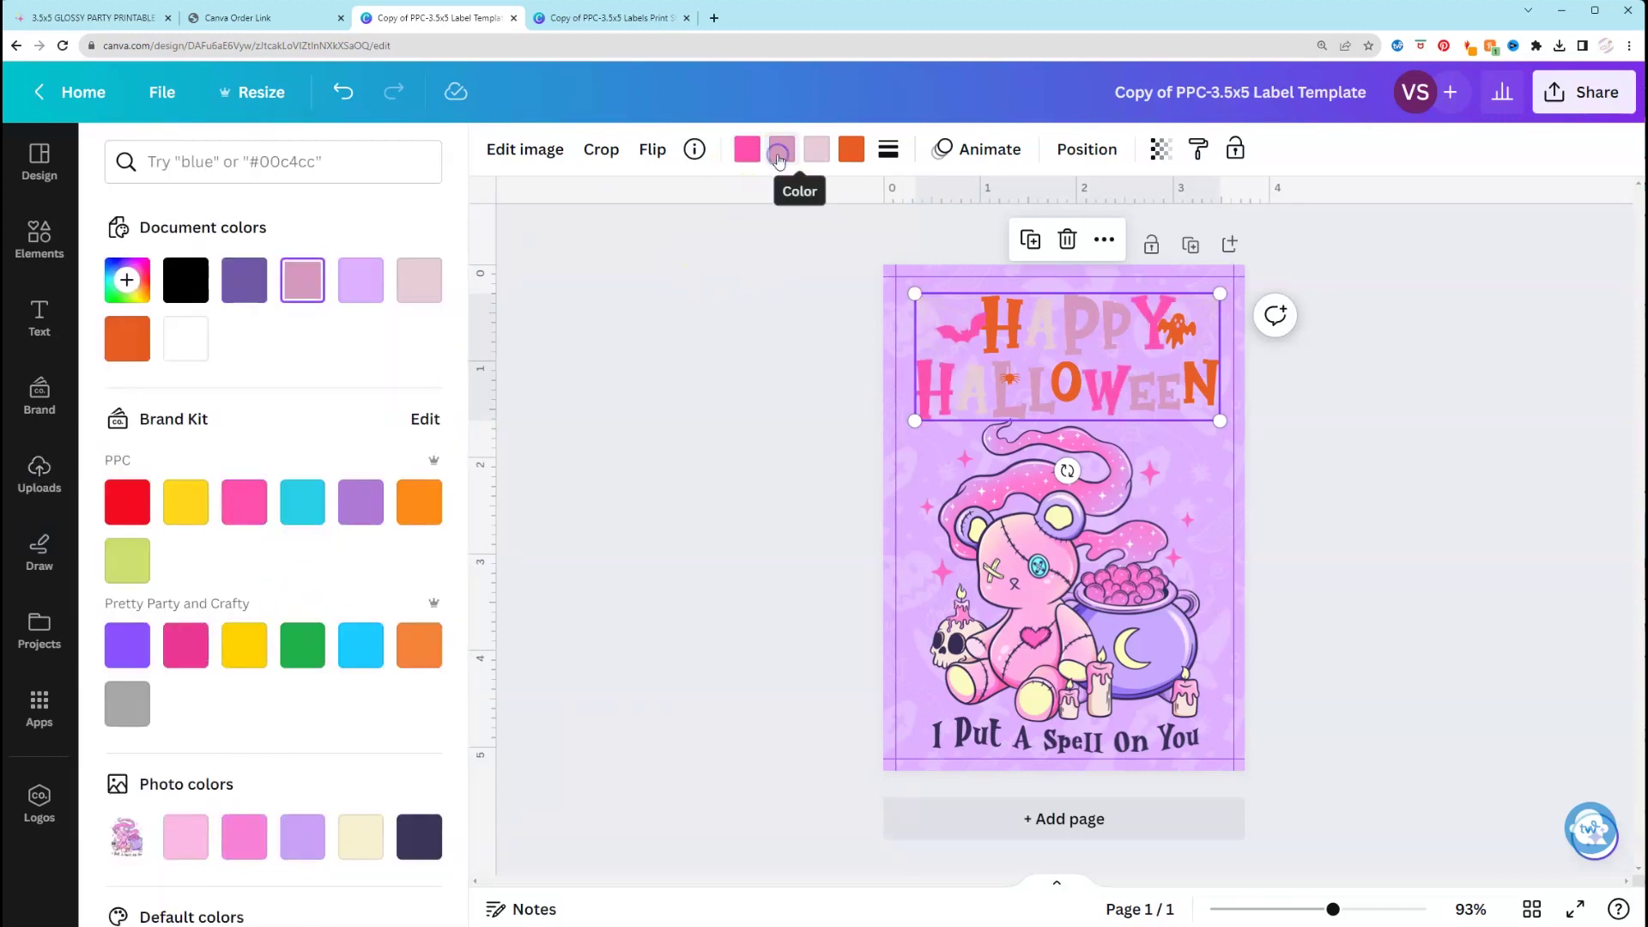
scroll(360, 772, down, 3)
click(361, 842)
scroll(361, 515, up, 2)
click(361, 434)
scroll(356, 686, down, 3)
click(353, 691)
Step: Recolor the Happy Halloween graphic's pale pink parts with a pale yellow sampled from the teddy bear artwork
click(811, 153)
click(360, 821)
scroll(357, 515, up, 2)
click(186, 291)
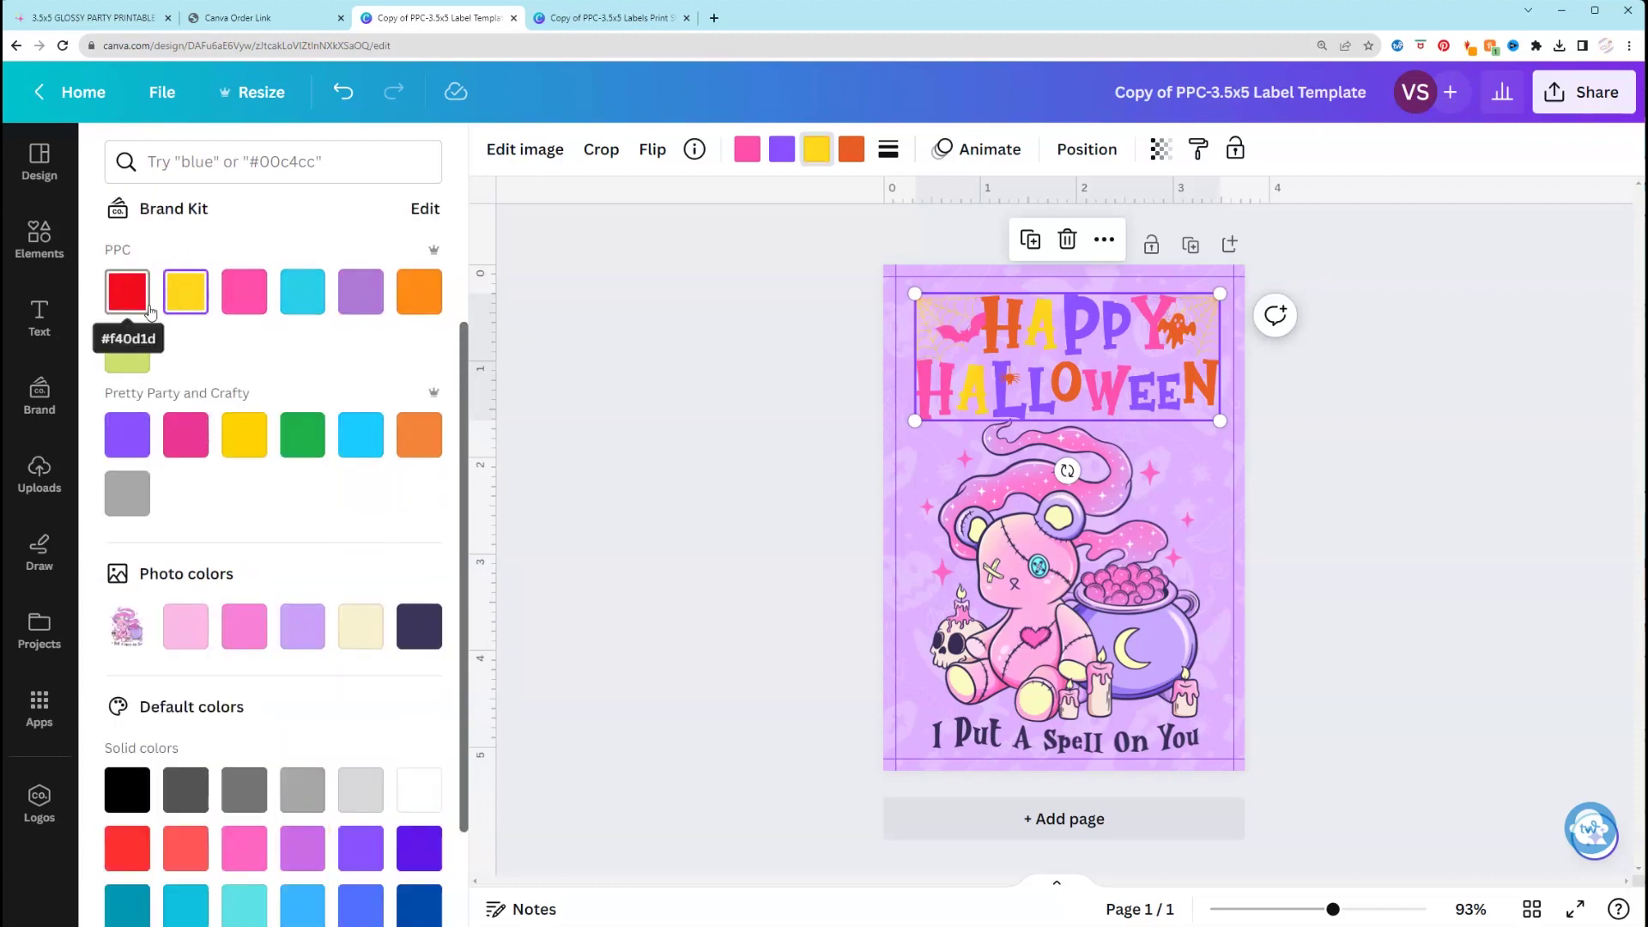
scroll(172, 326, up, 2)
click(127, 280)
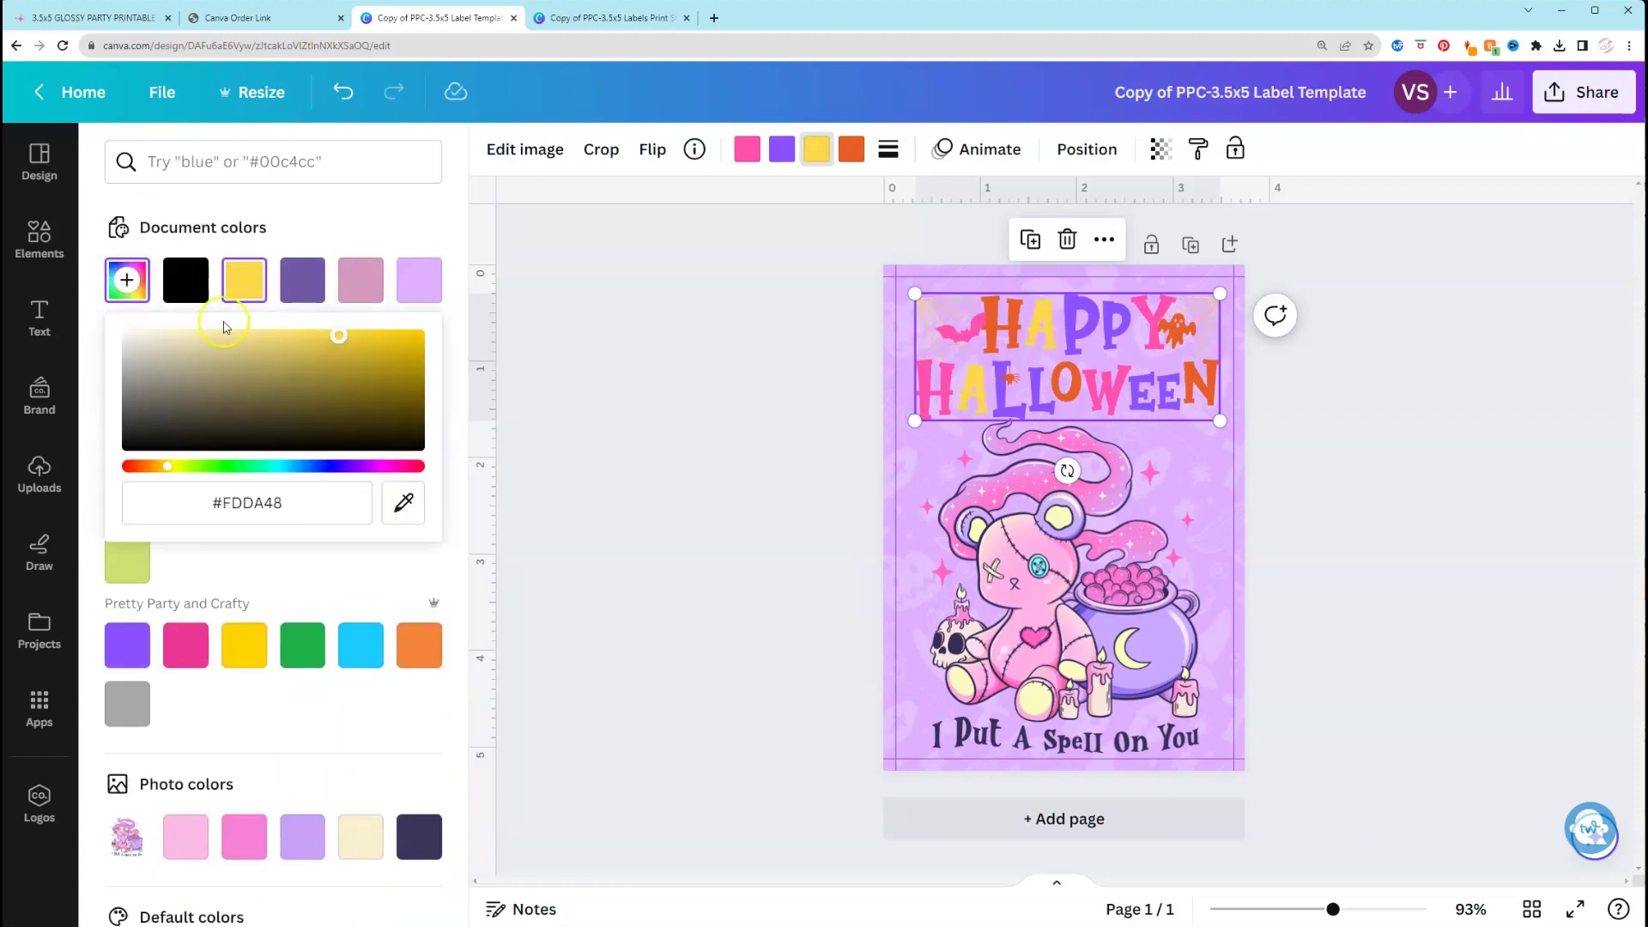
click(959, 645)
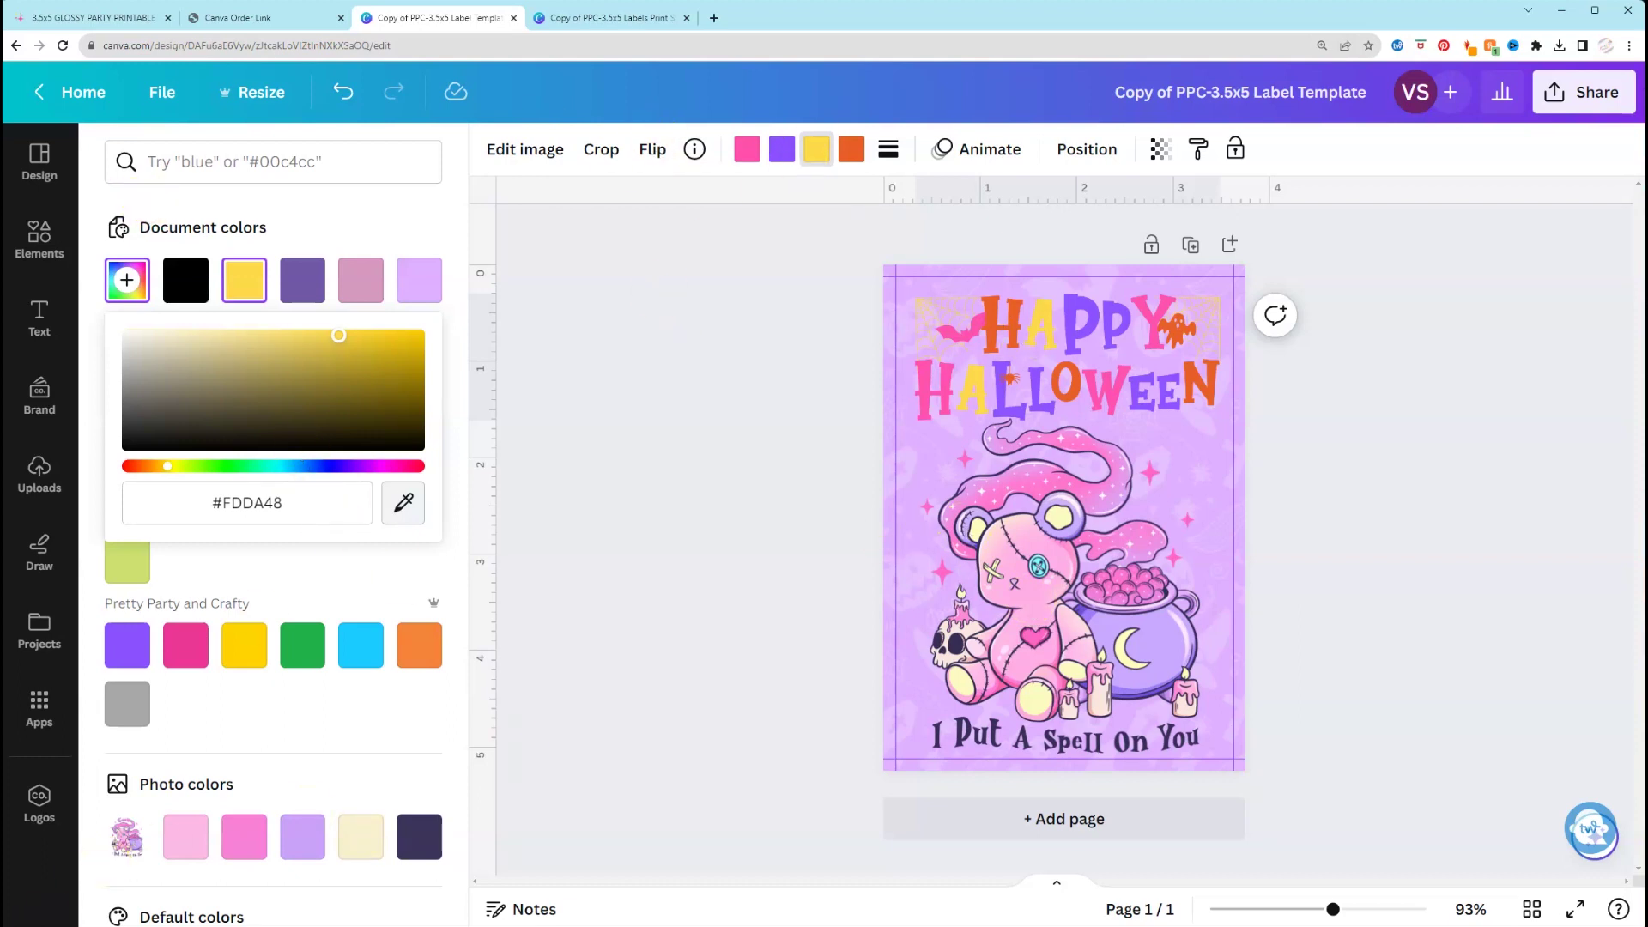
click(987, 343)
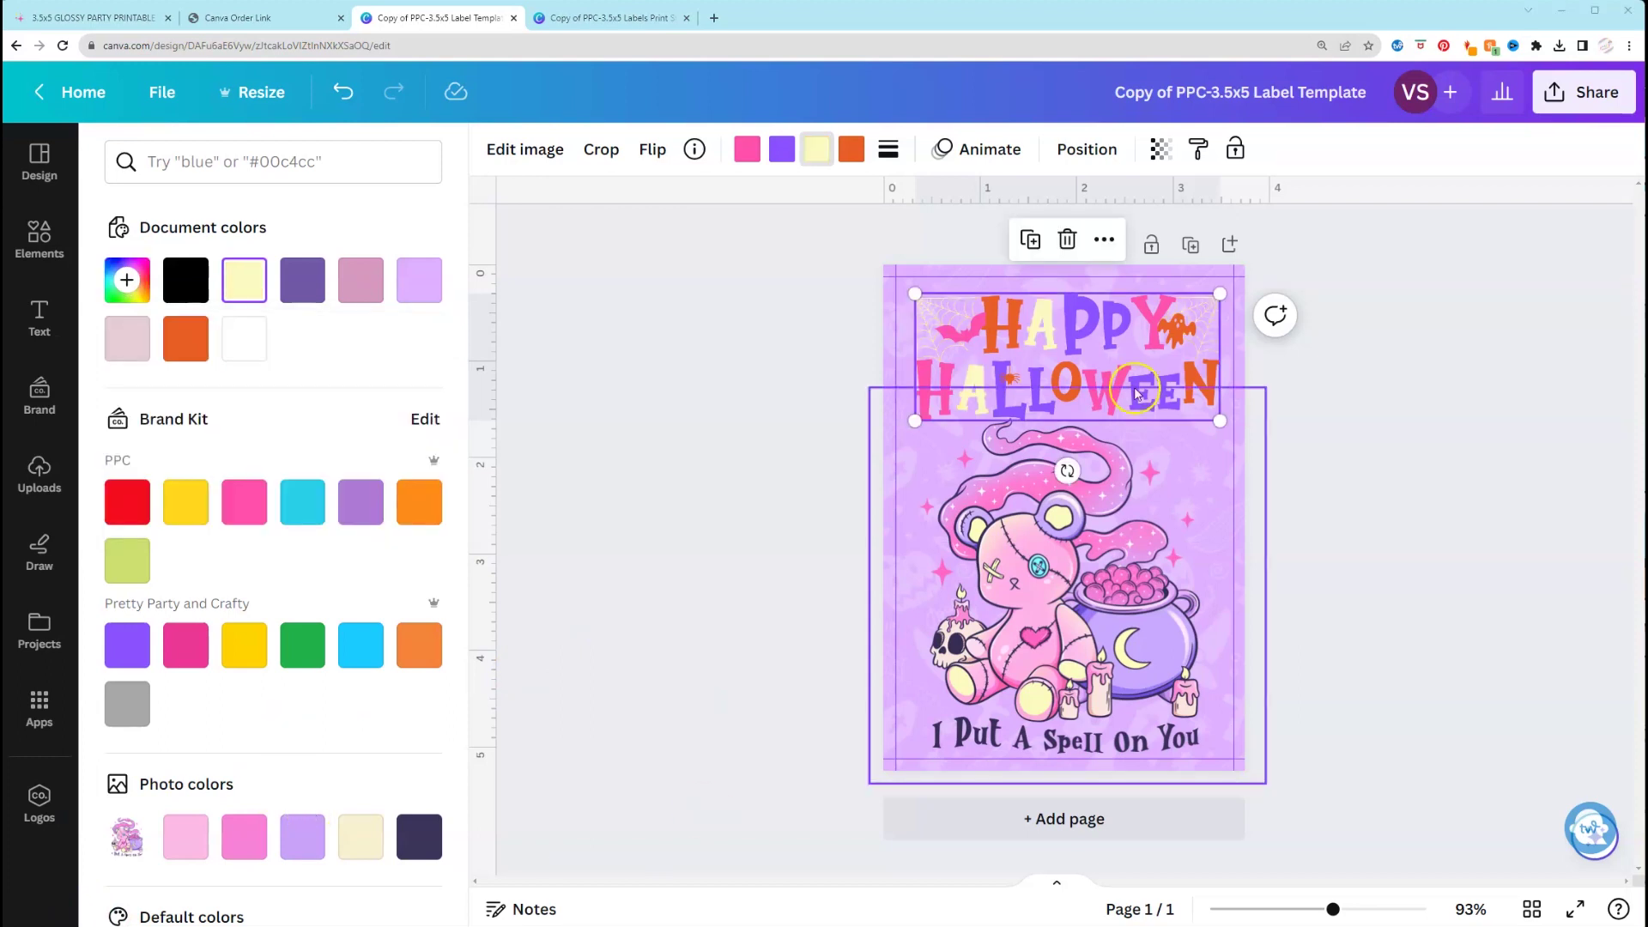
Step: Enlarge the Happy Halloween graphic slightly so it spans the label's width inside the guides
click(915, 290)
drag(915, 291, 904, 286)
click(1363, 497)
click(928, 359)
click(1062, 443)
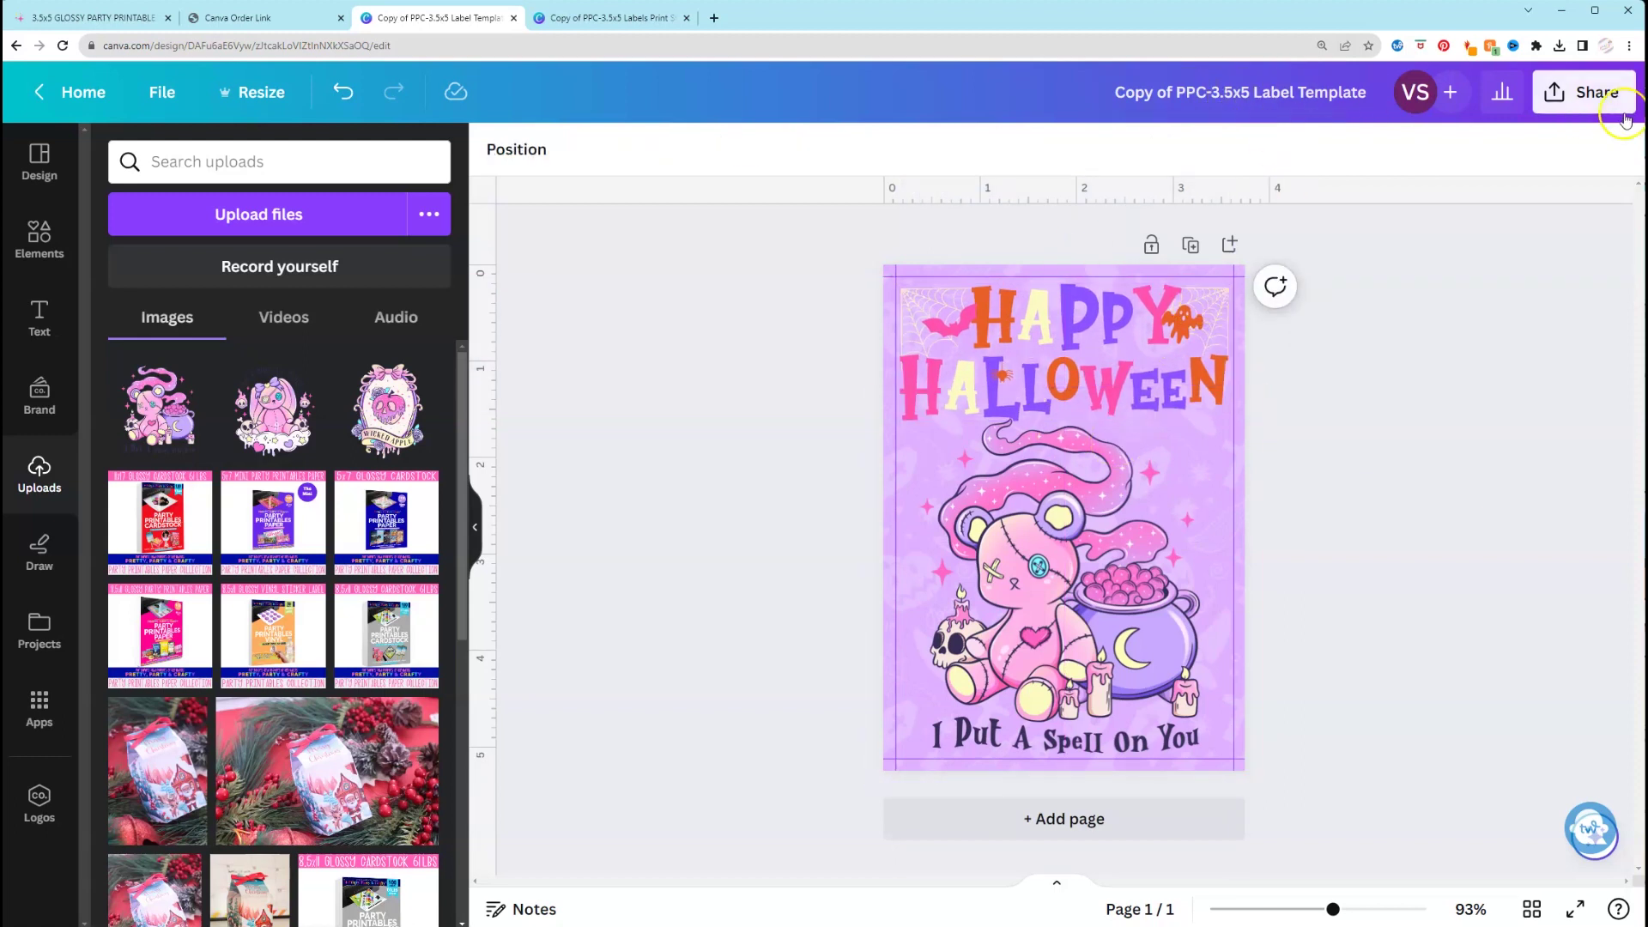
Step: Download the finished Halloween label design as a PNG at size 1
click(1584, 92)
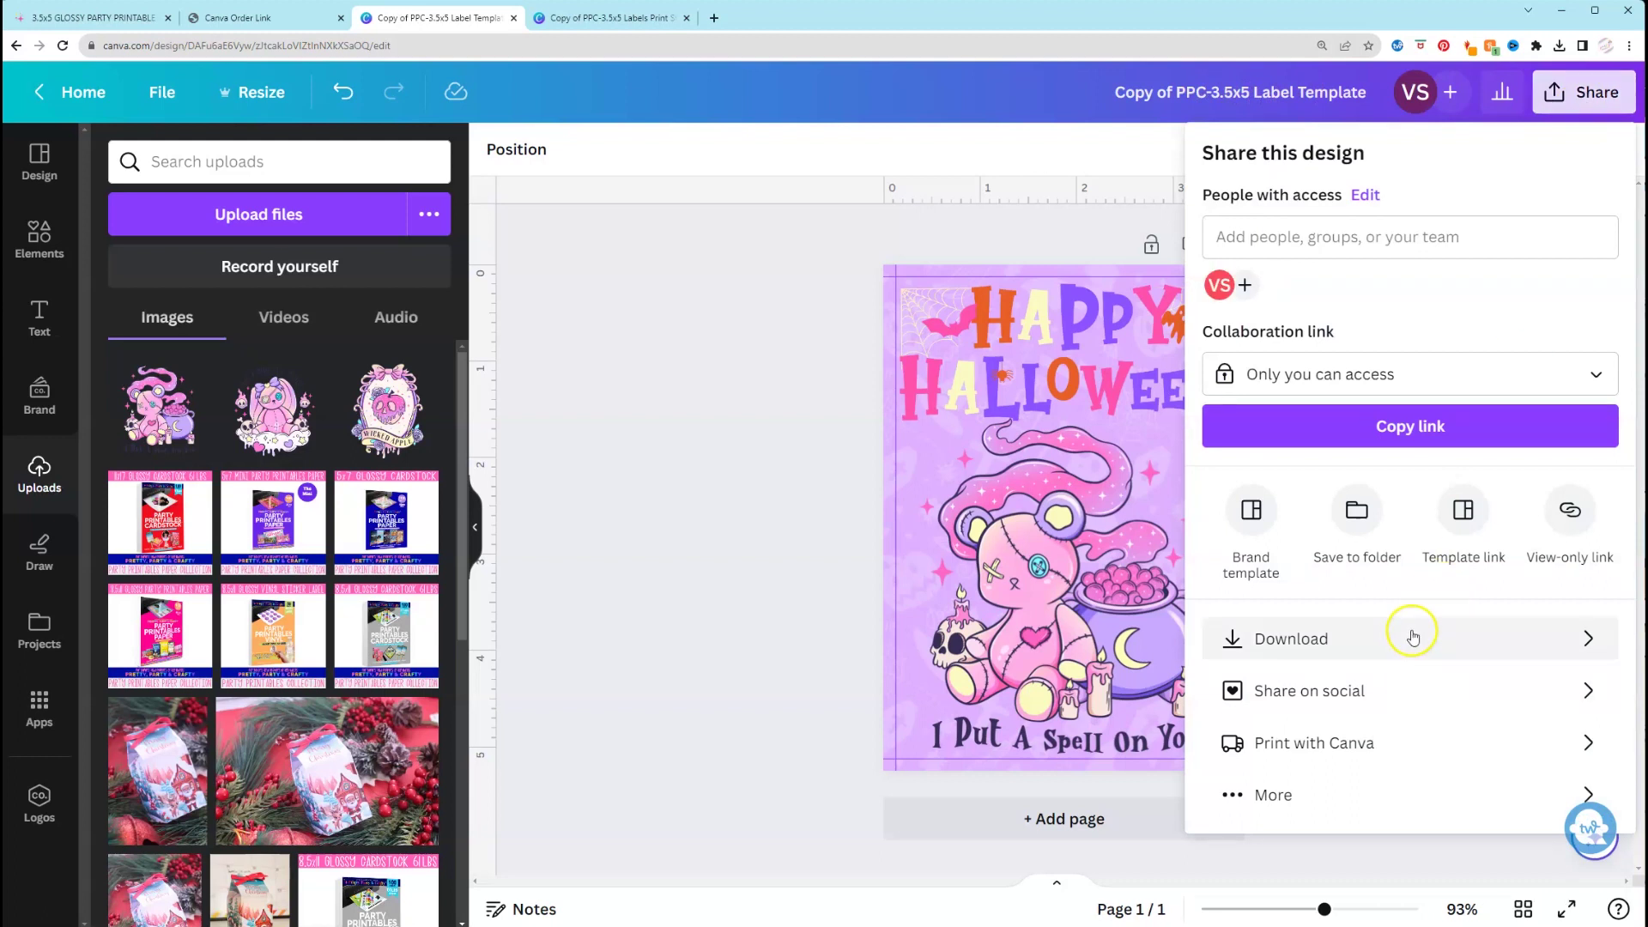
click(1377, 642)
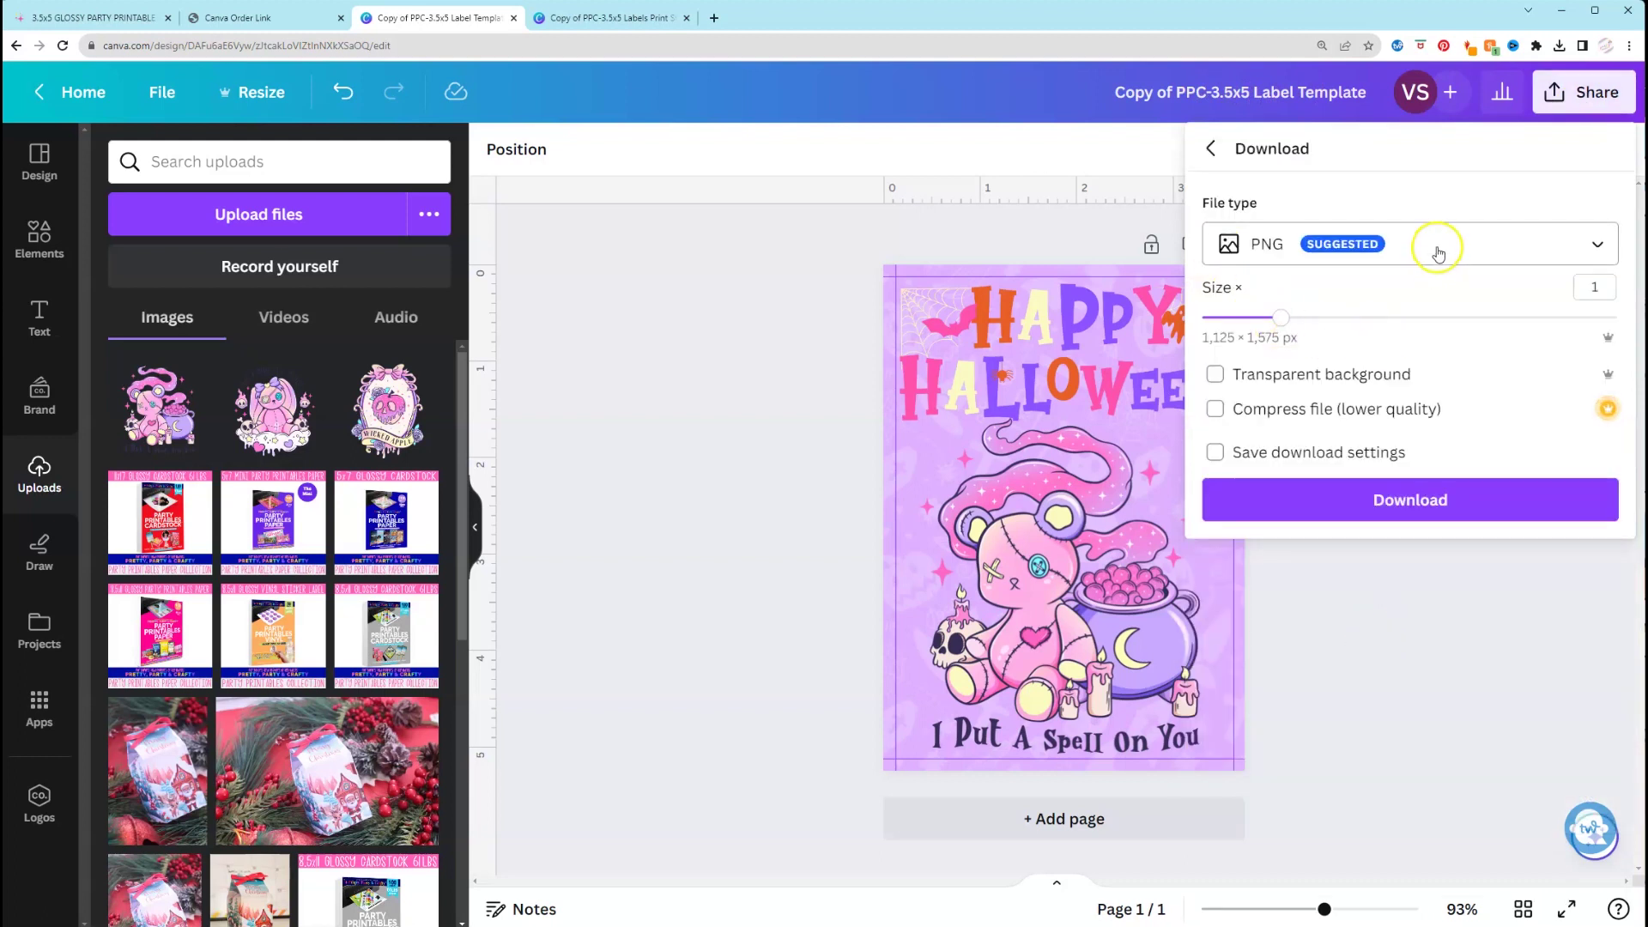
click(1428, 505)
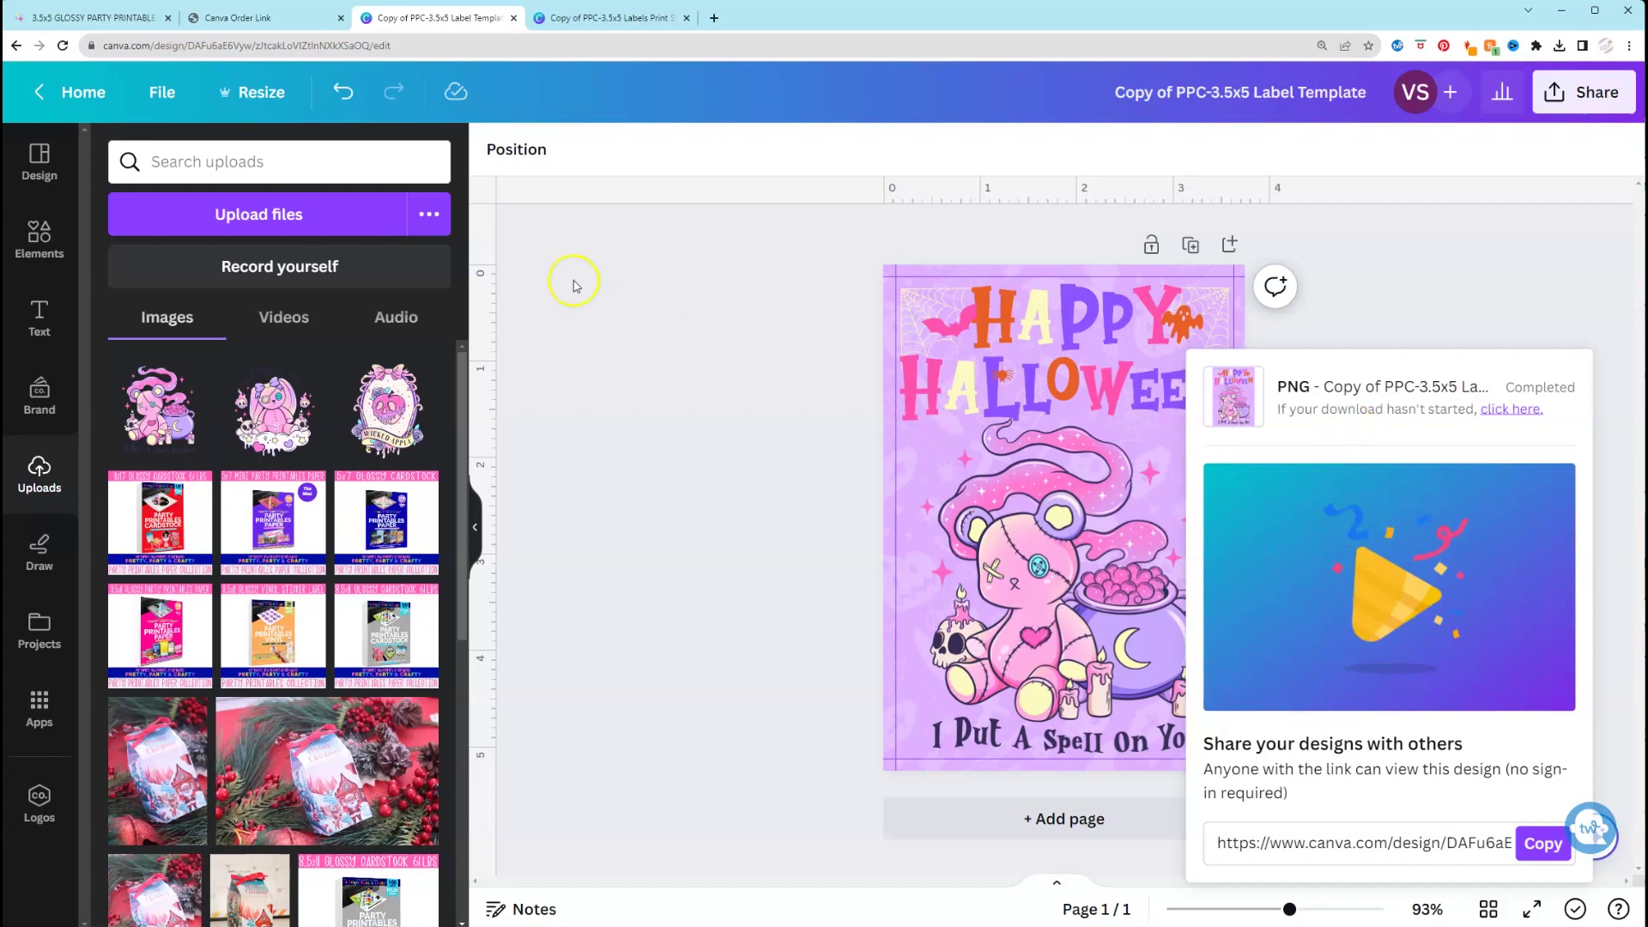
Step: Switch to the letter-size print sheet design and upload the downloaded "Copy of PPC-3.5x5 Label Template.png" from the Downloads folder
click(614, 18)
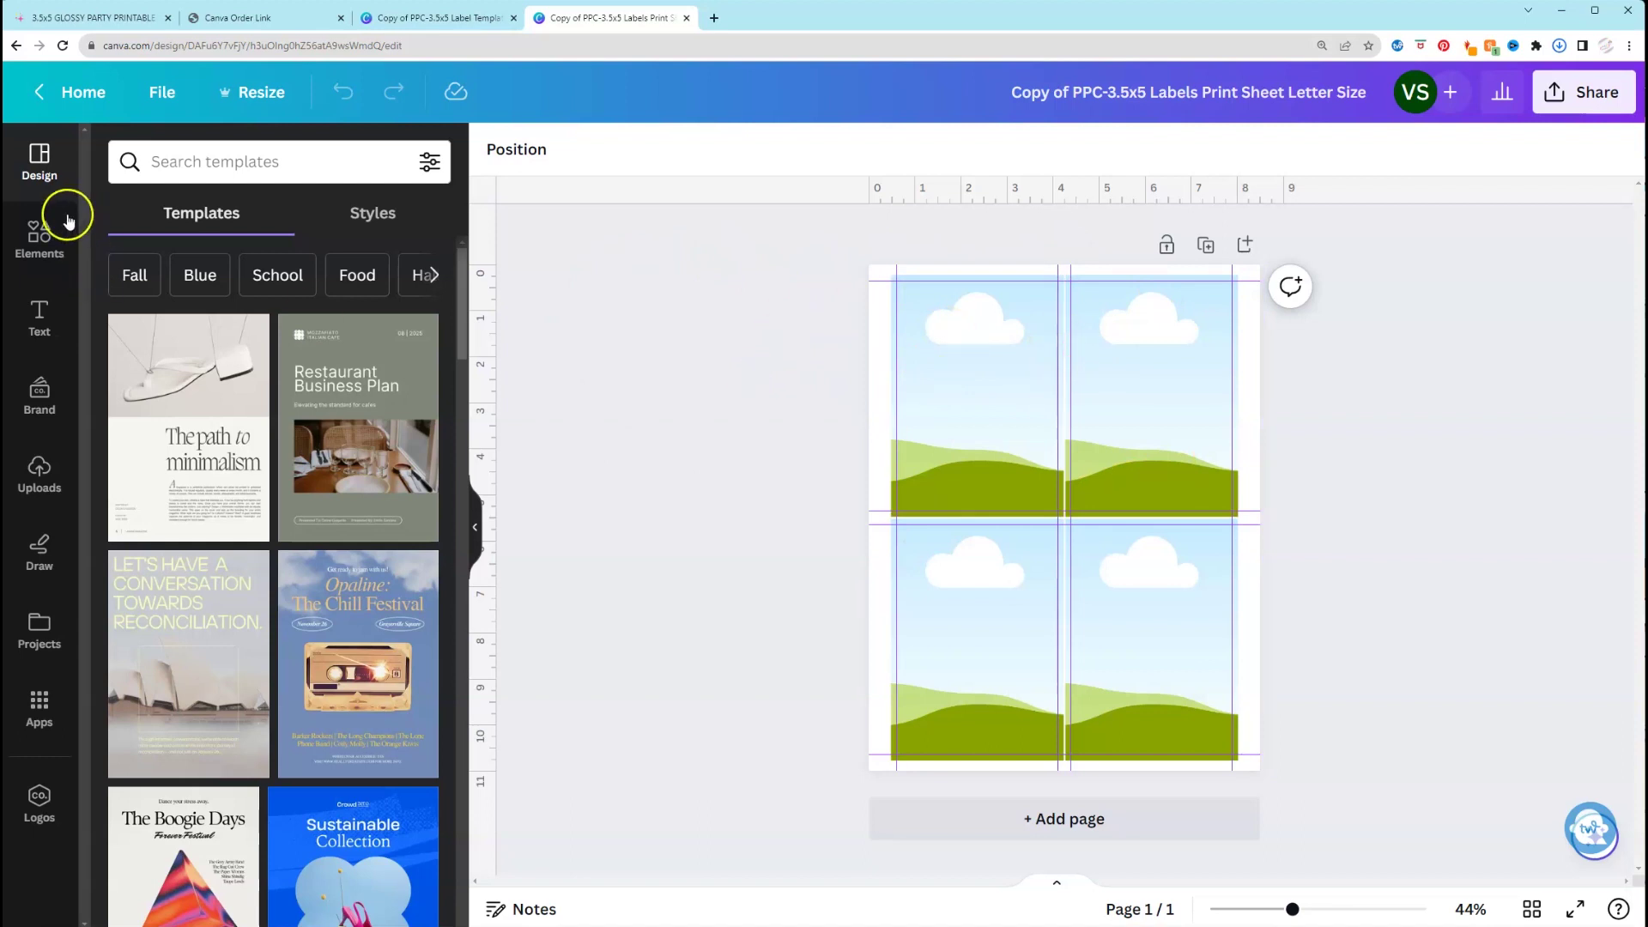
click(47, 481)
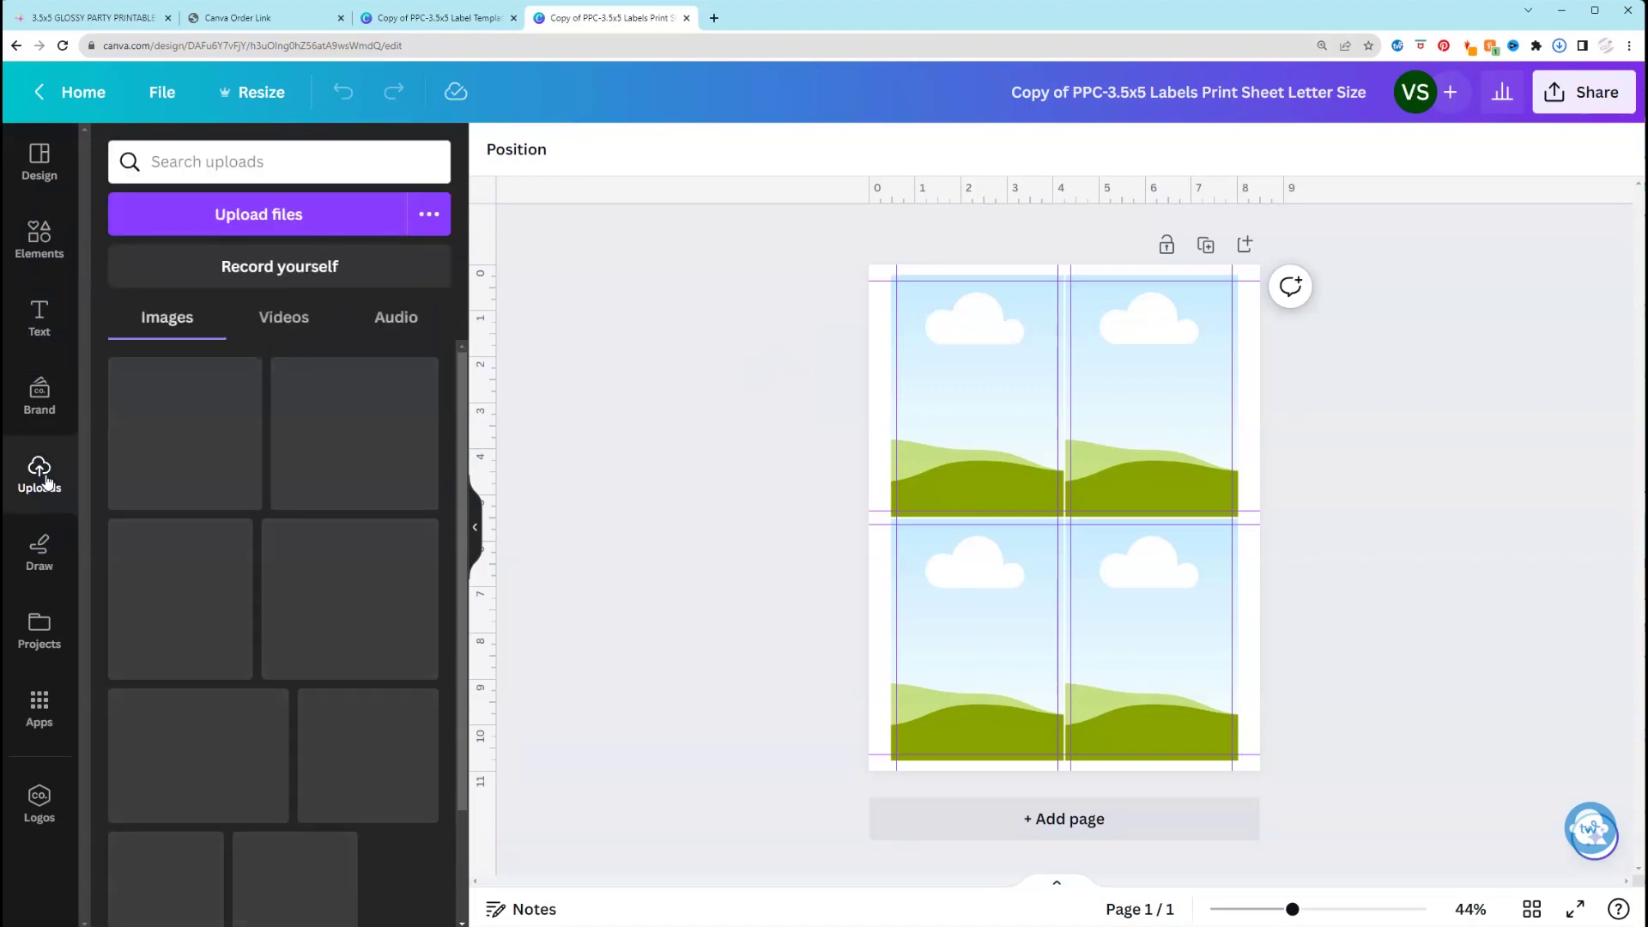
click(315, 212)
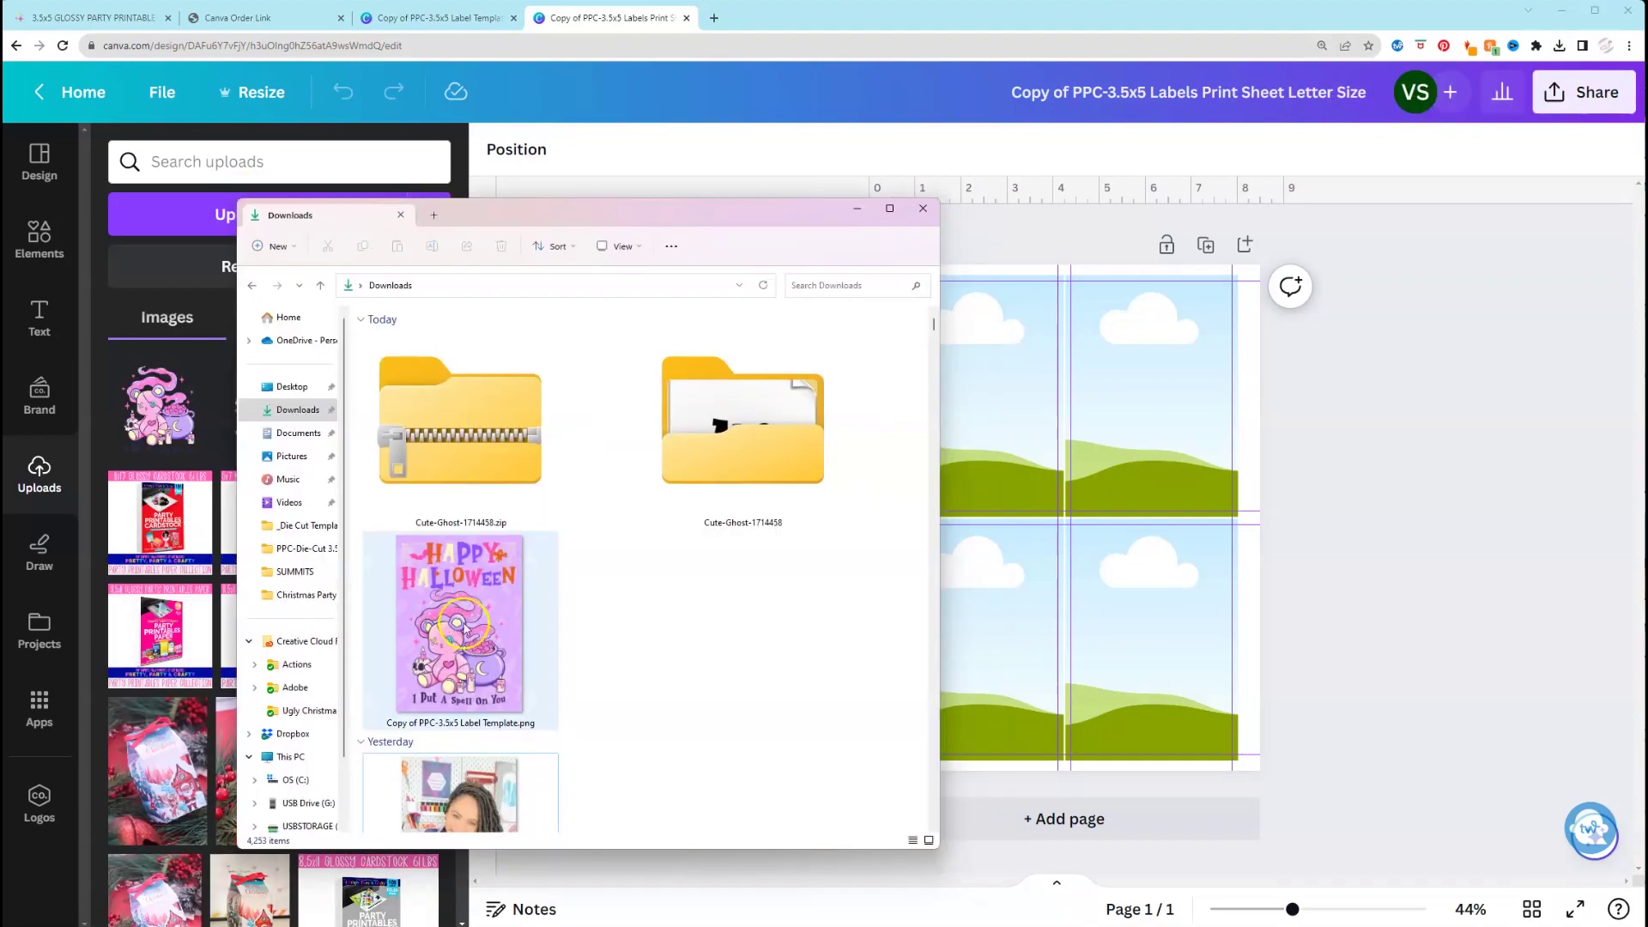
click(453, 618)
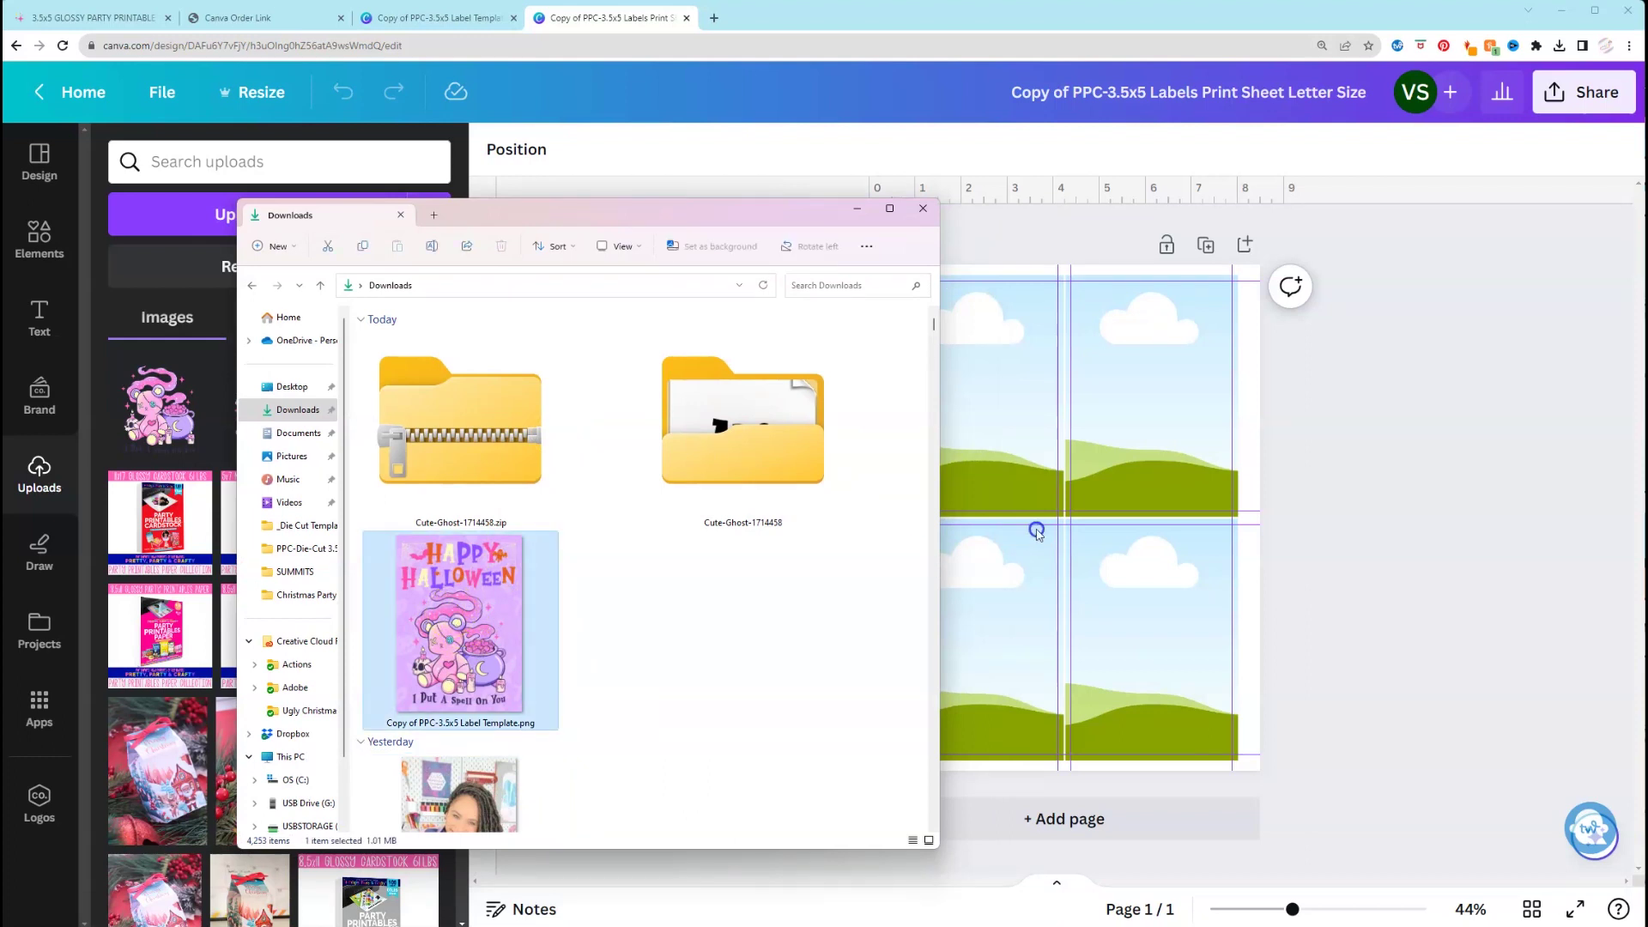
drag(1037, 538, 1039, 546)
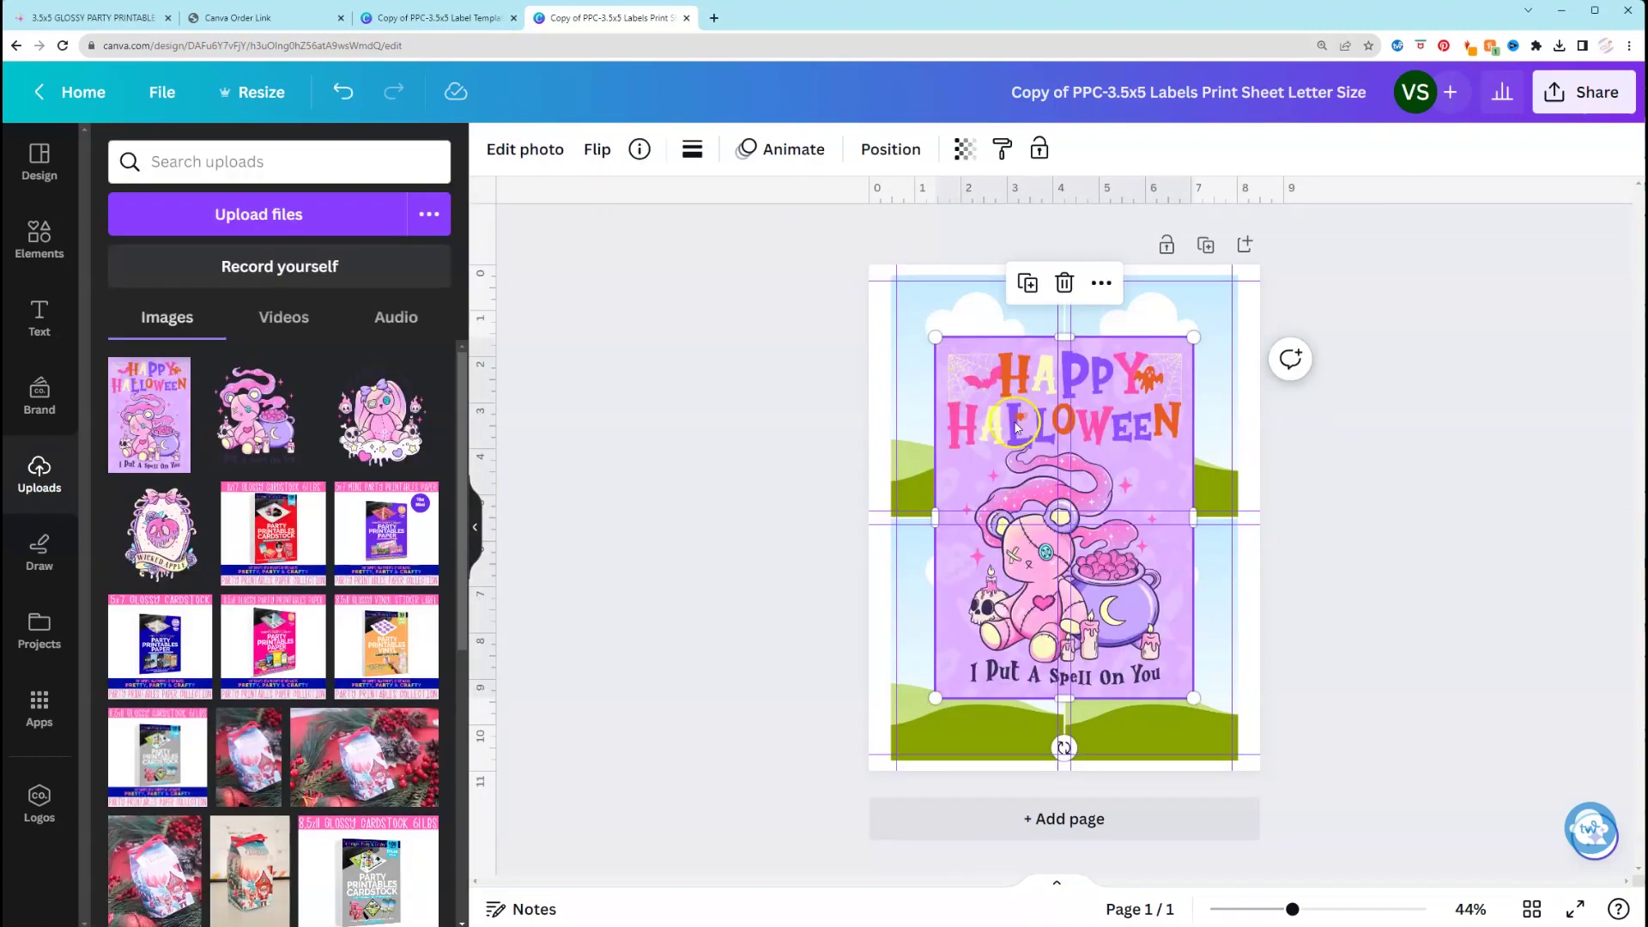
Step: Fill all four frames of the print sheet with the uploaded Happy Halloween label image
mouse_move(1017, 436)
mouse_down()
mouse_move(1013, 456)
mouse_move(1000, 441)
mouse_up()
drag(158, 447, 1150, 394)
drag(150, 415, 1150, 644)
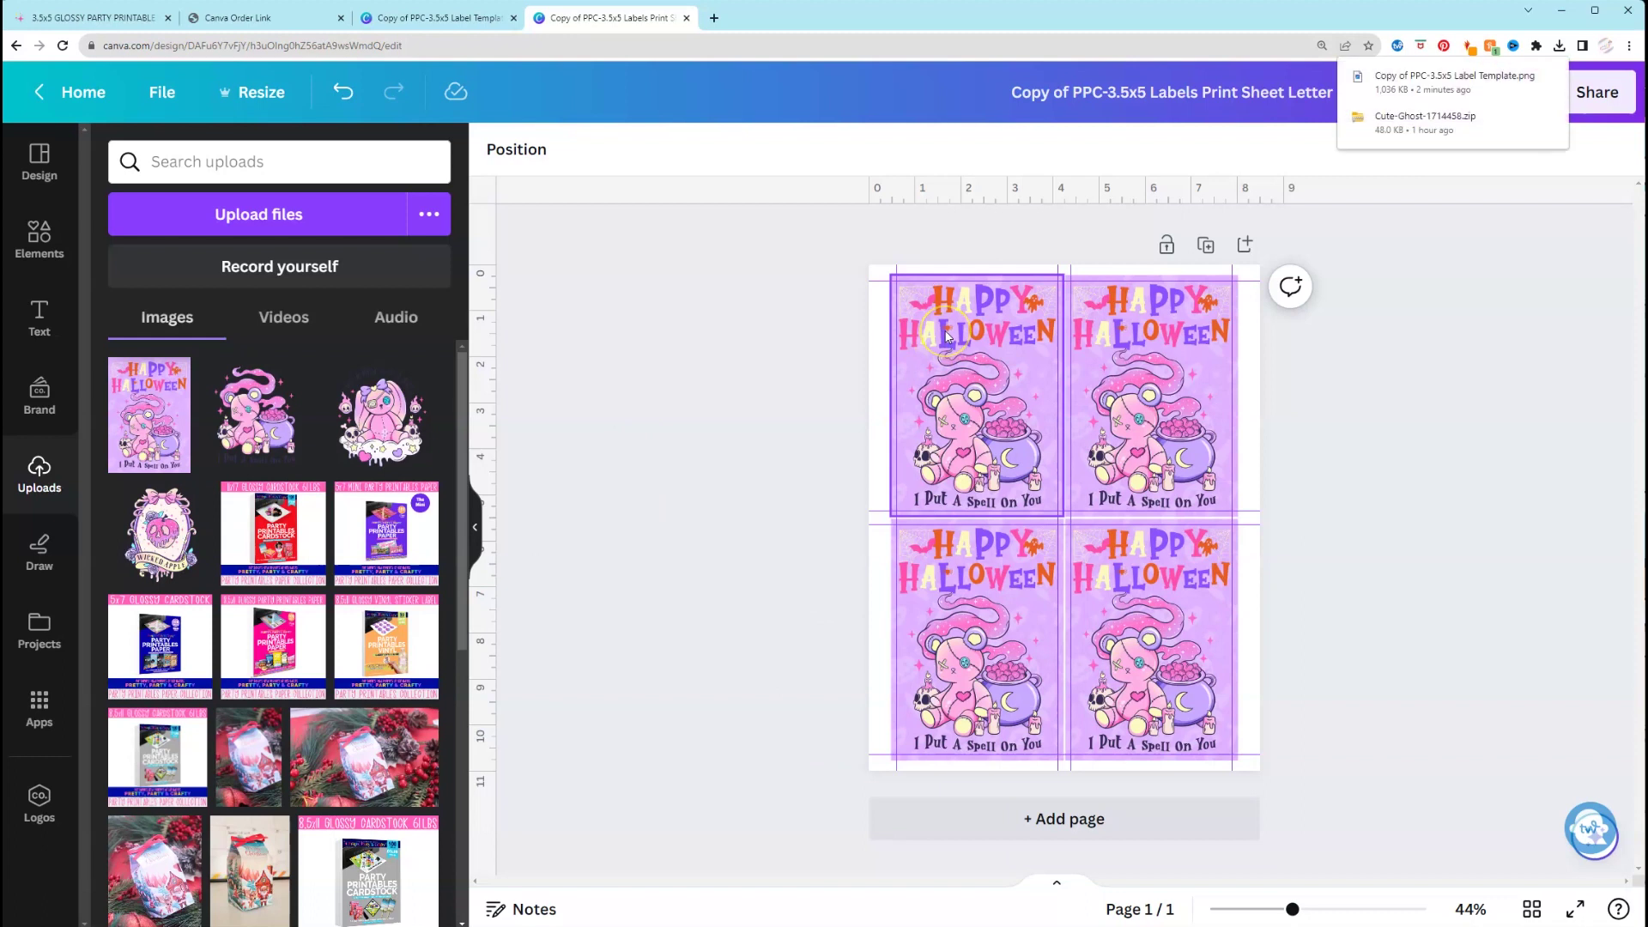
Step: Download the print sheet as PDF Print with Flatten PDF enabled and the RGB color profile
click(1115, 159)
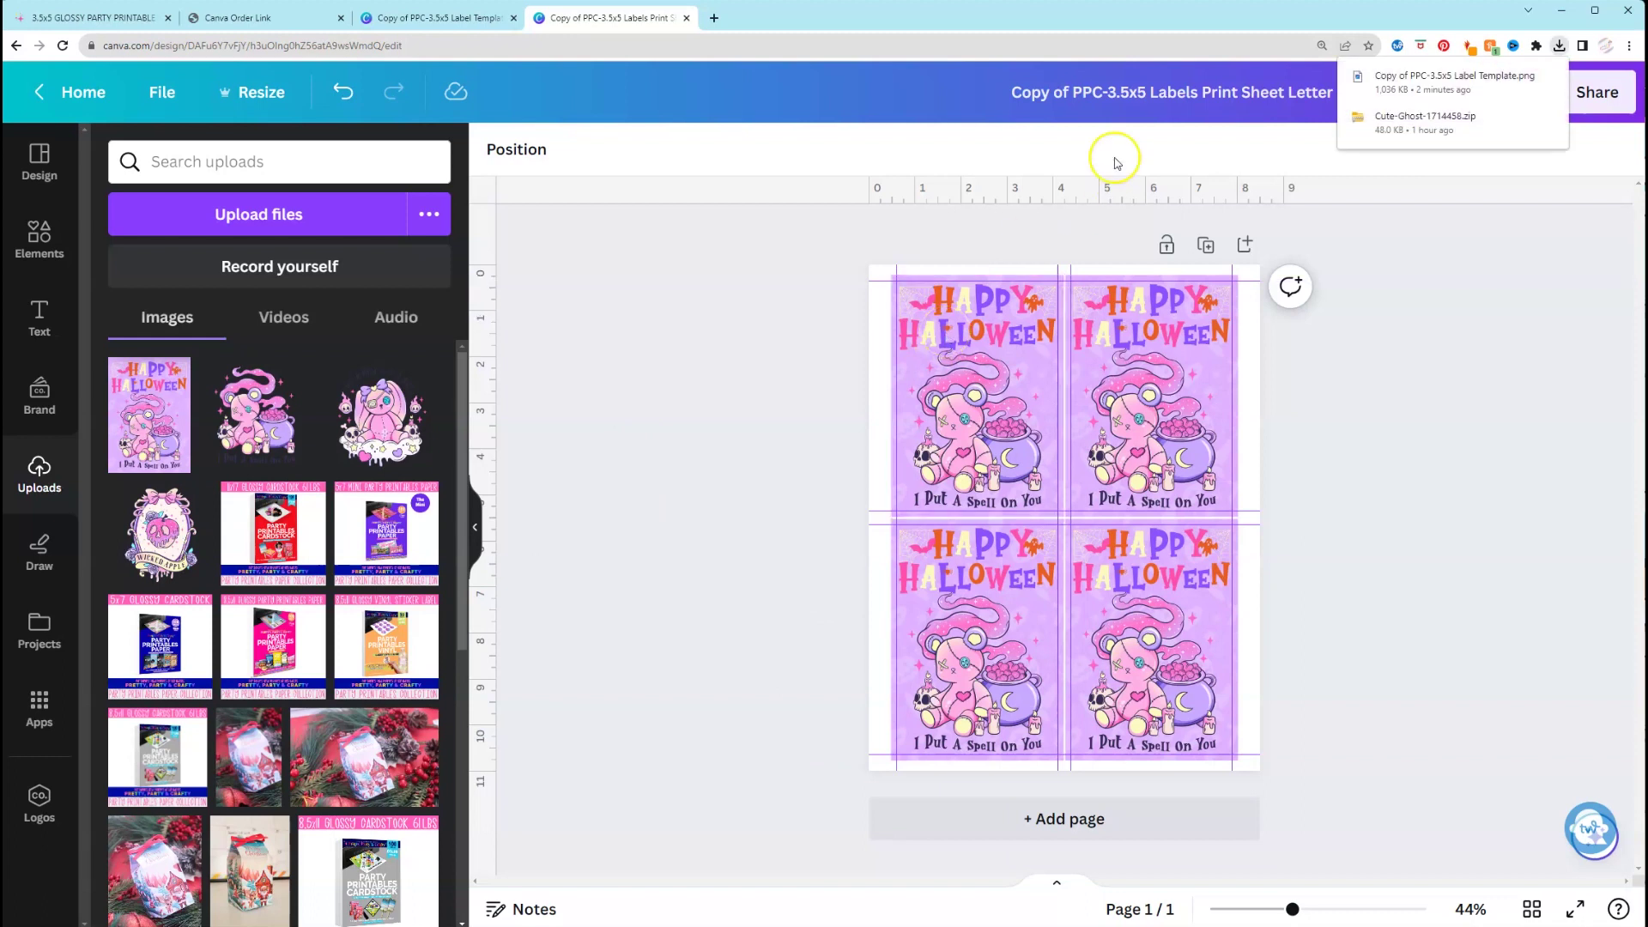
click(1604, 101)
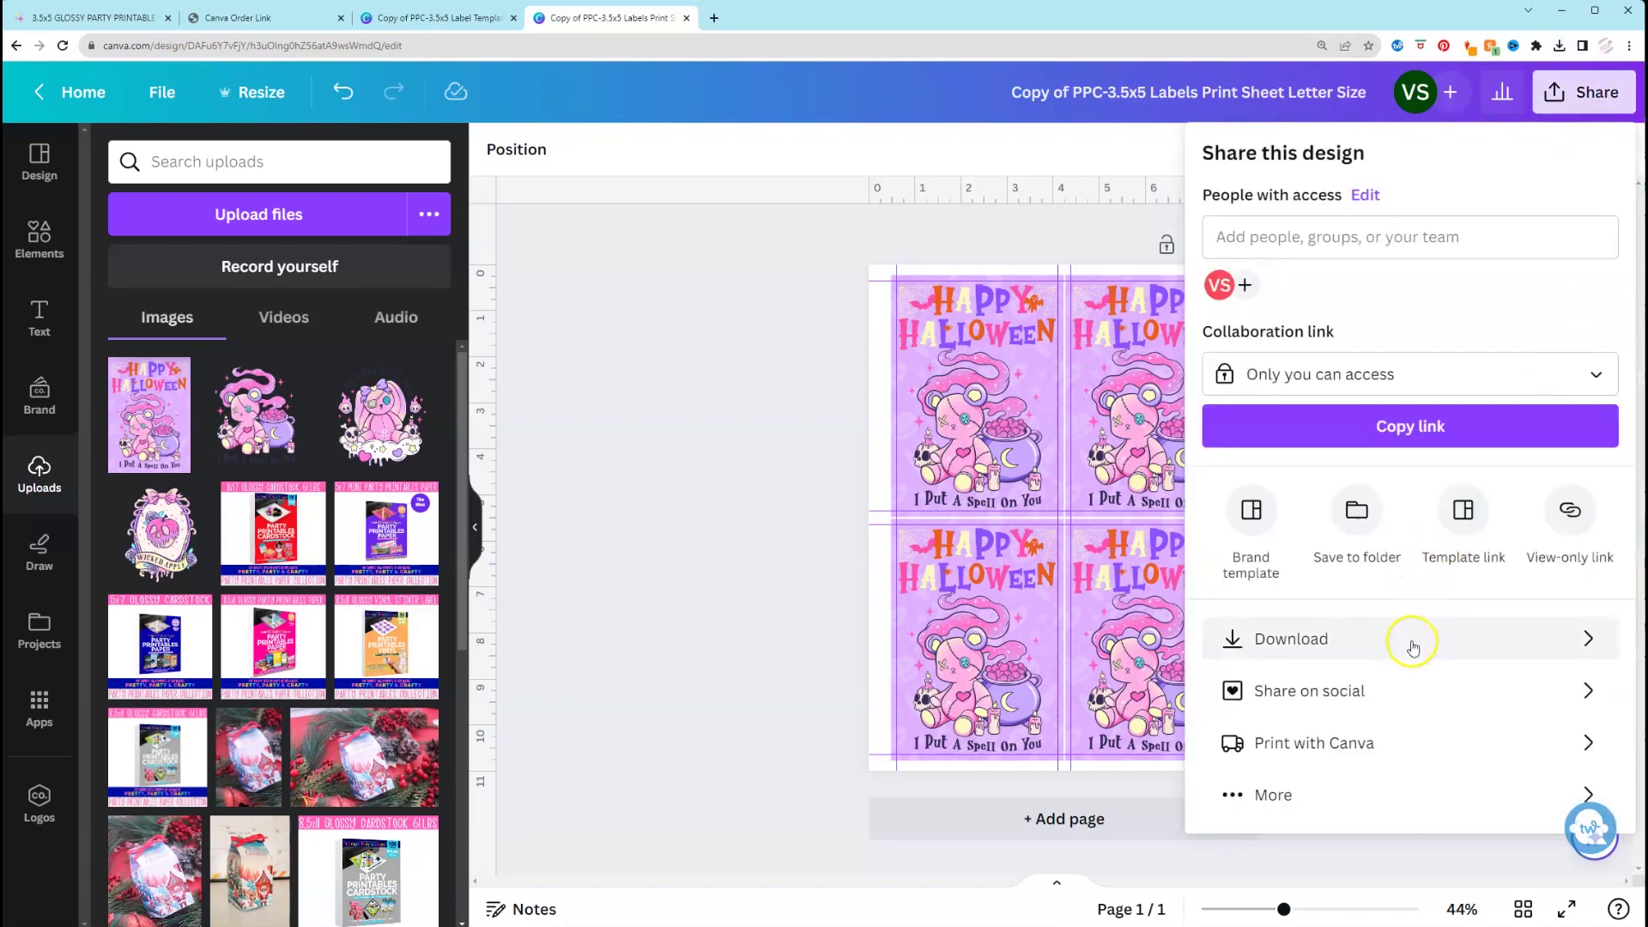
click(1412, 646)
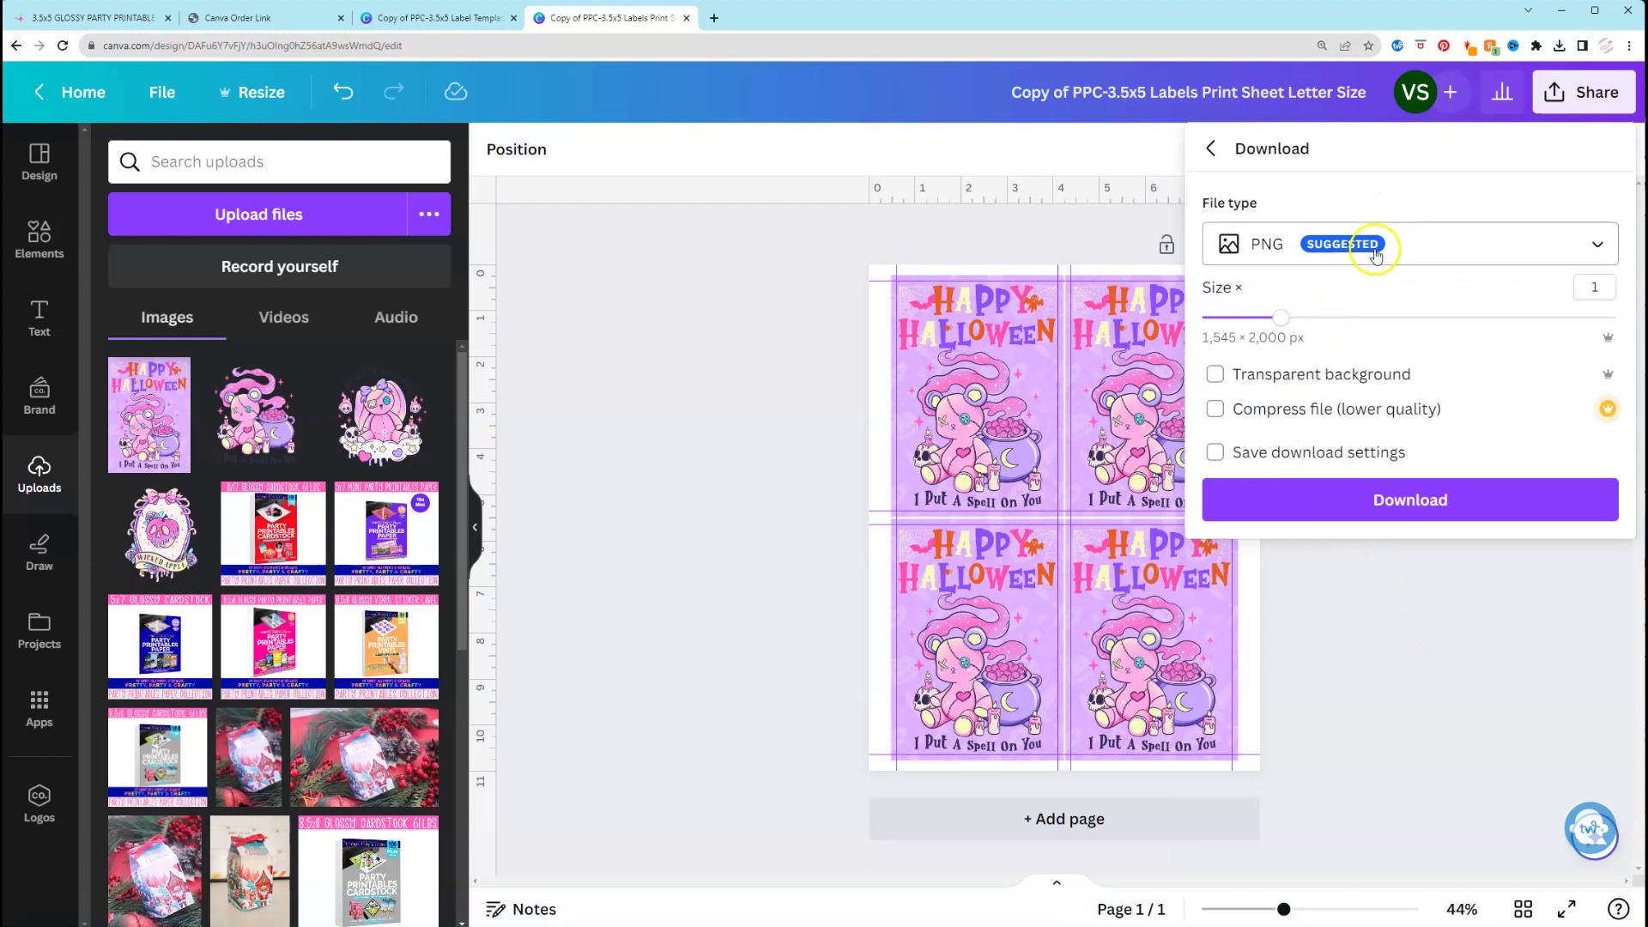
click(1375, 249)
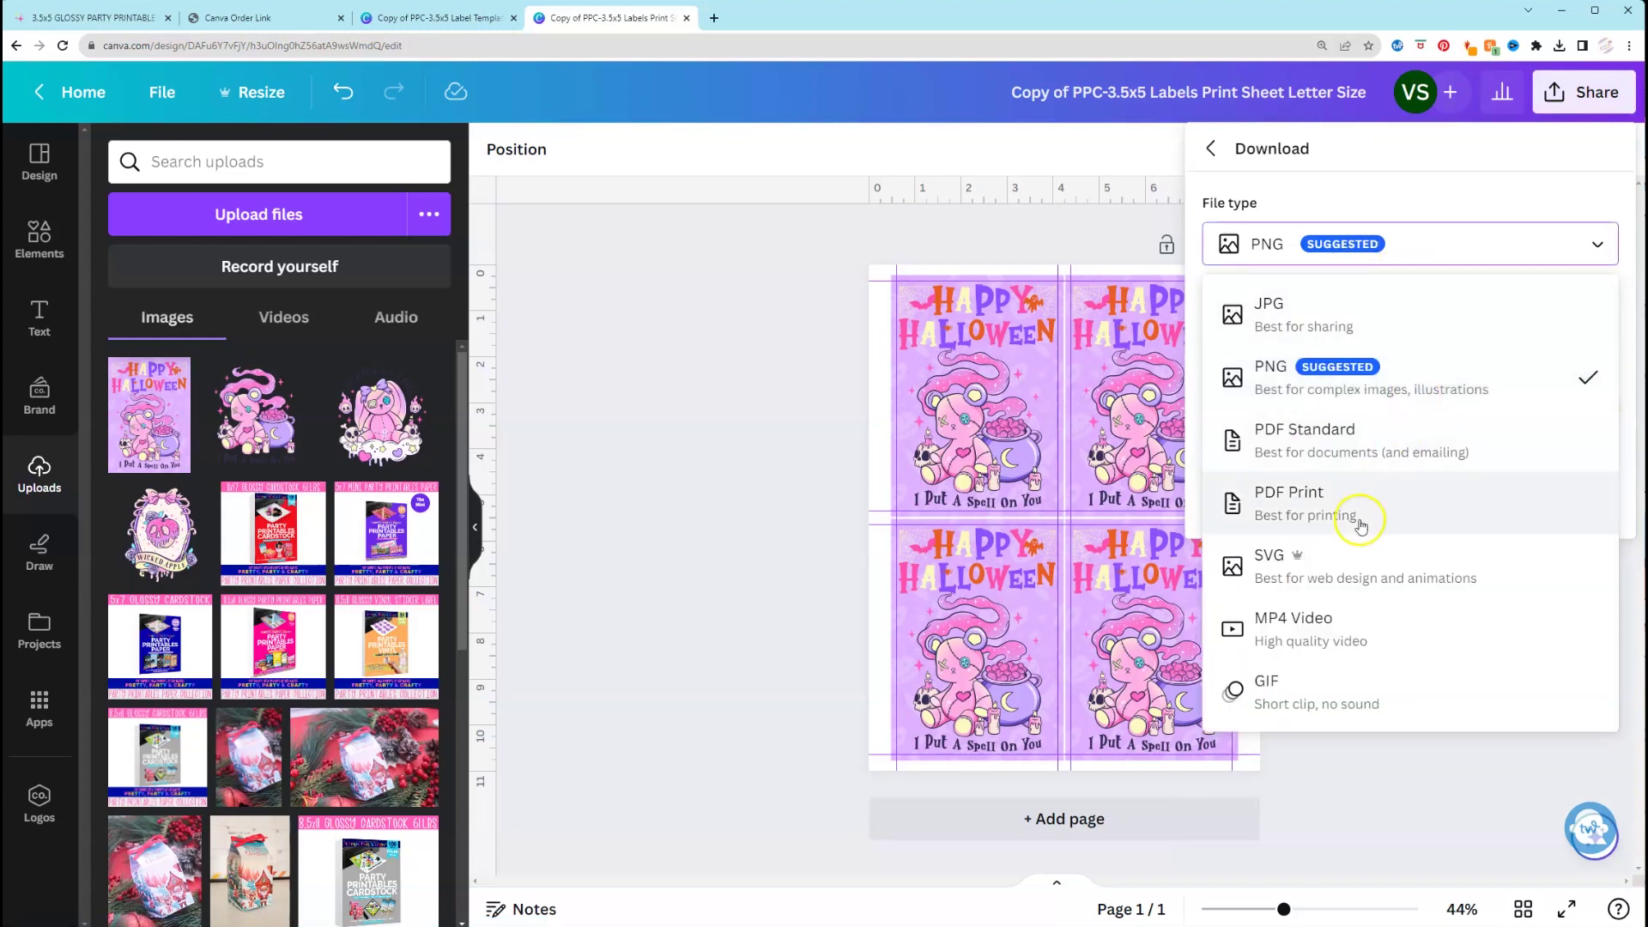
click(1360, 524)
click(1215, 328)
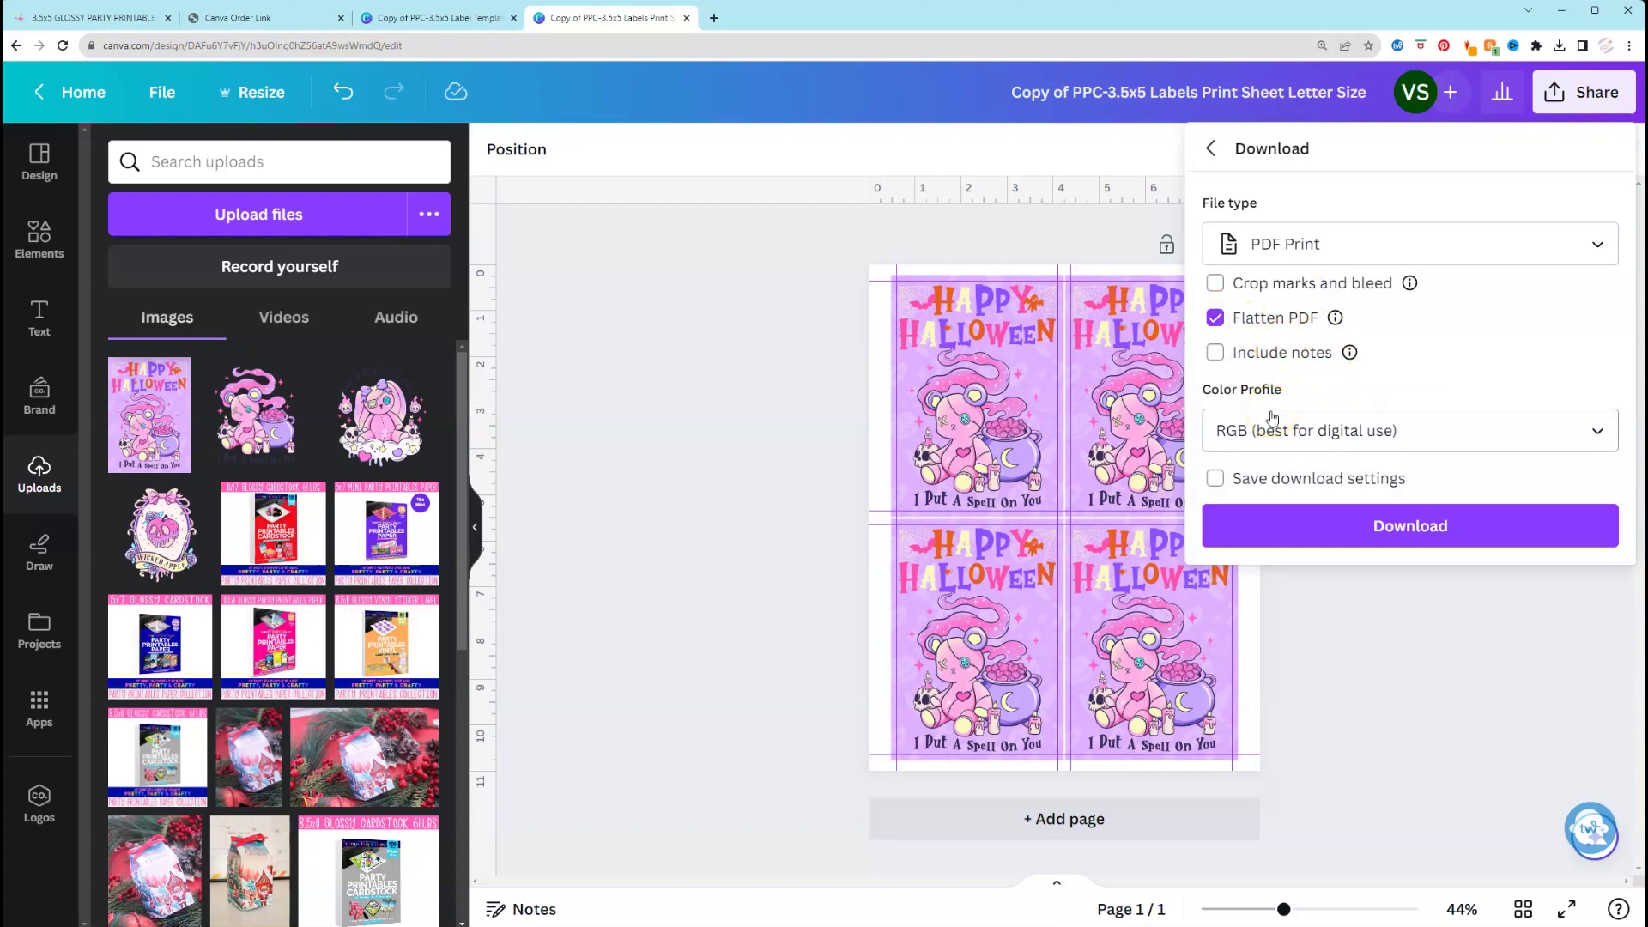
click(1389, 529)
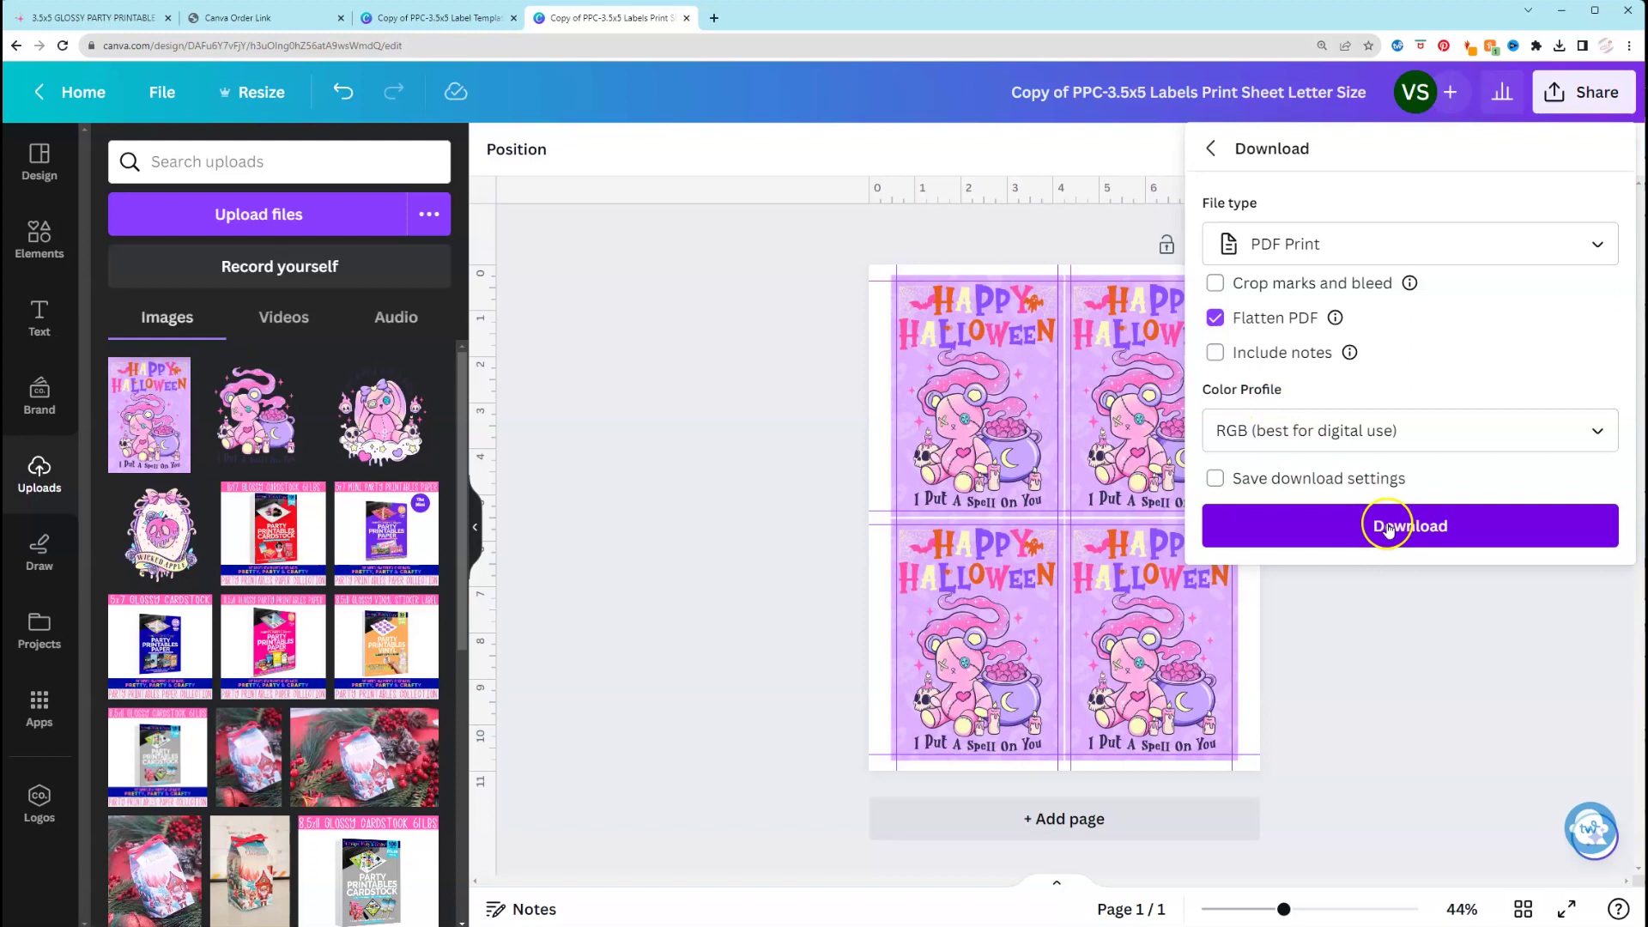
Step: Open the downloaded print sheet PDF in the browser and bring up its print settings
click(1562, 45)
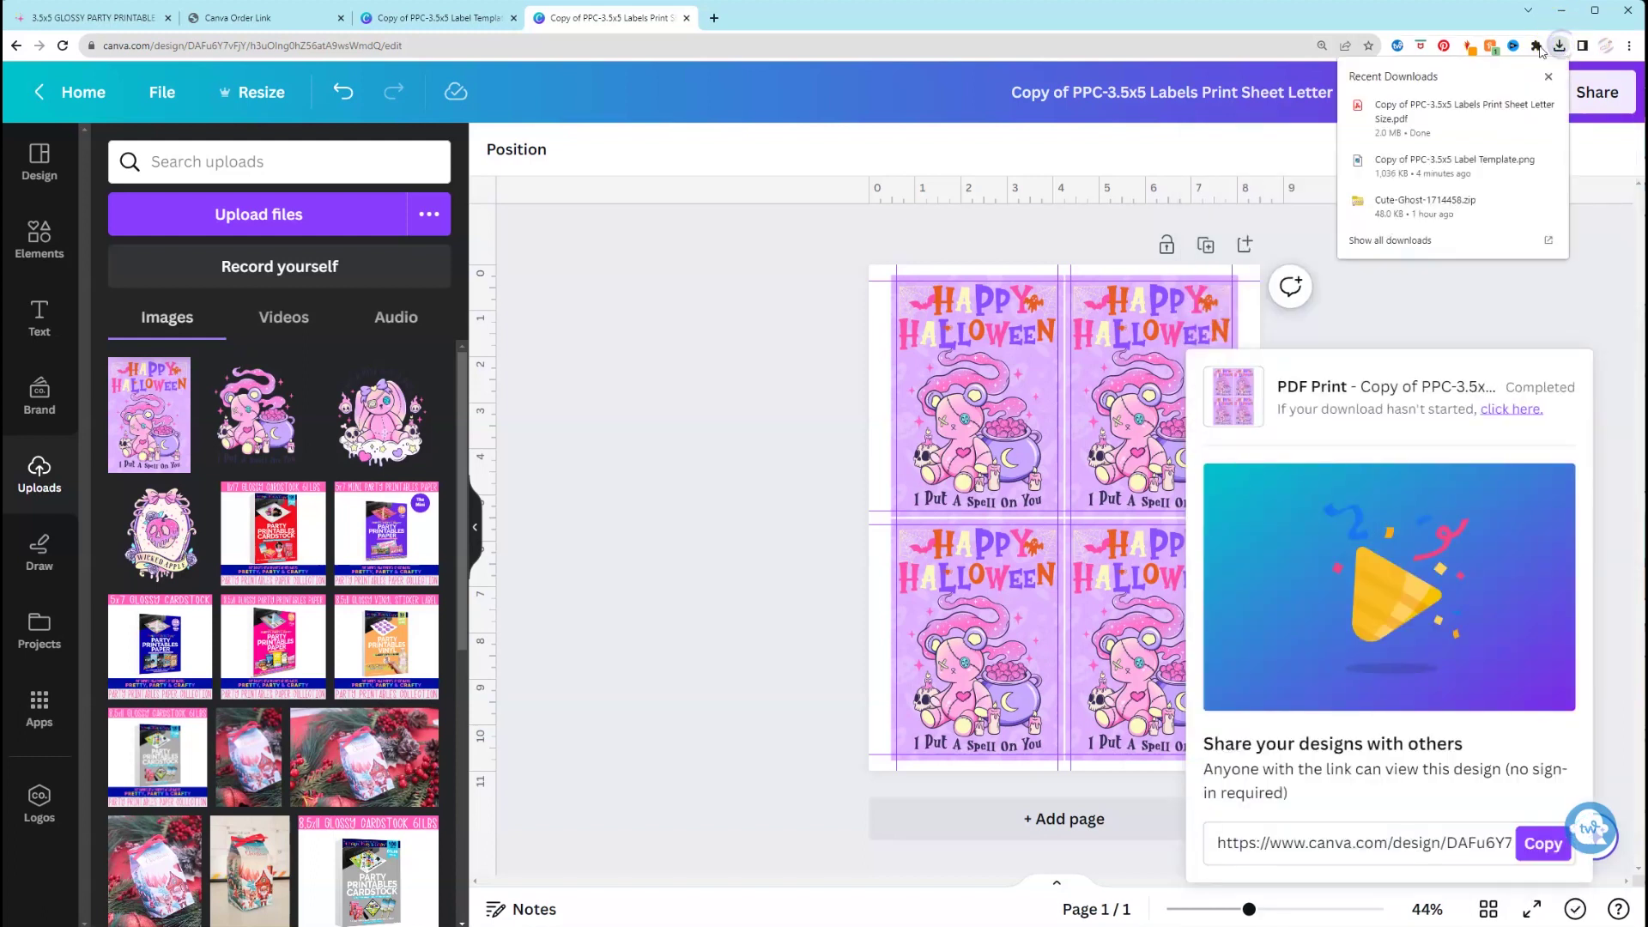
click(1408, 121)
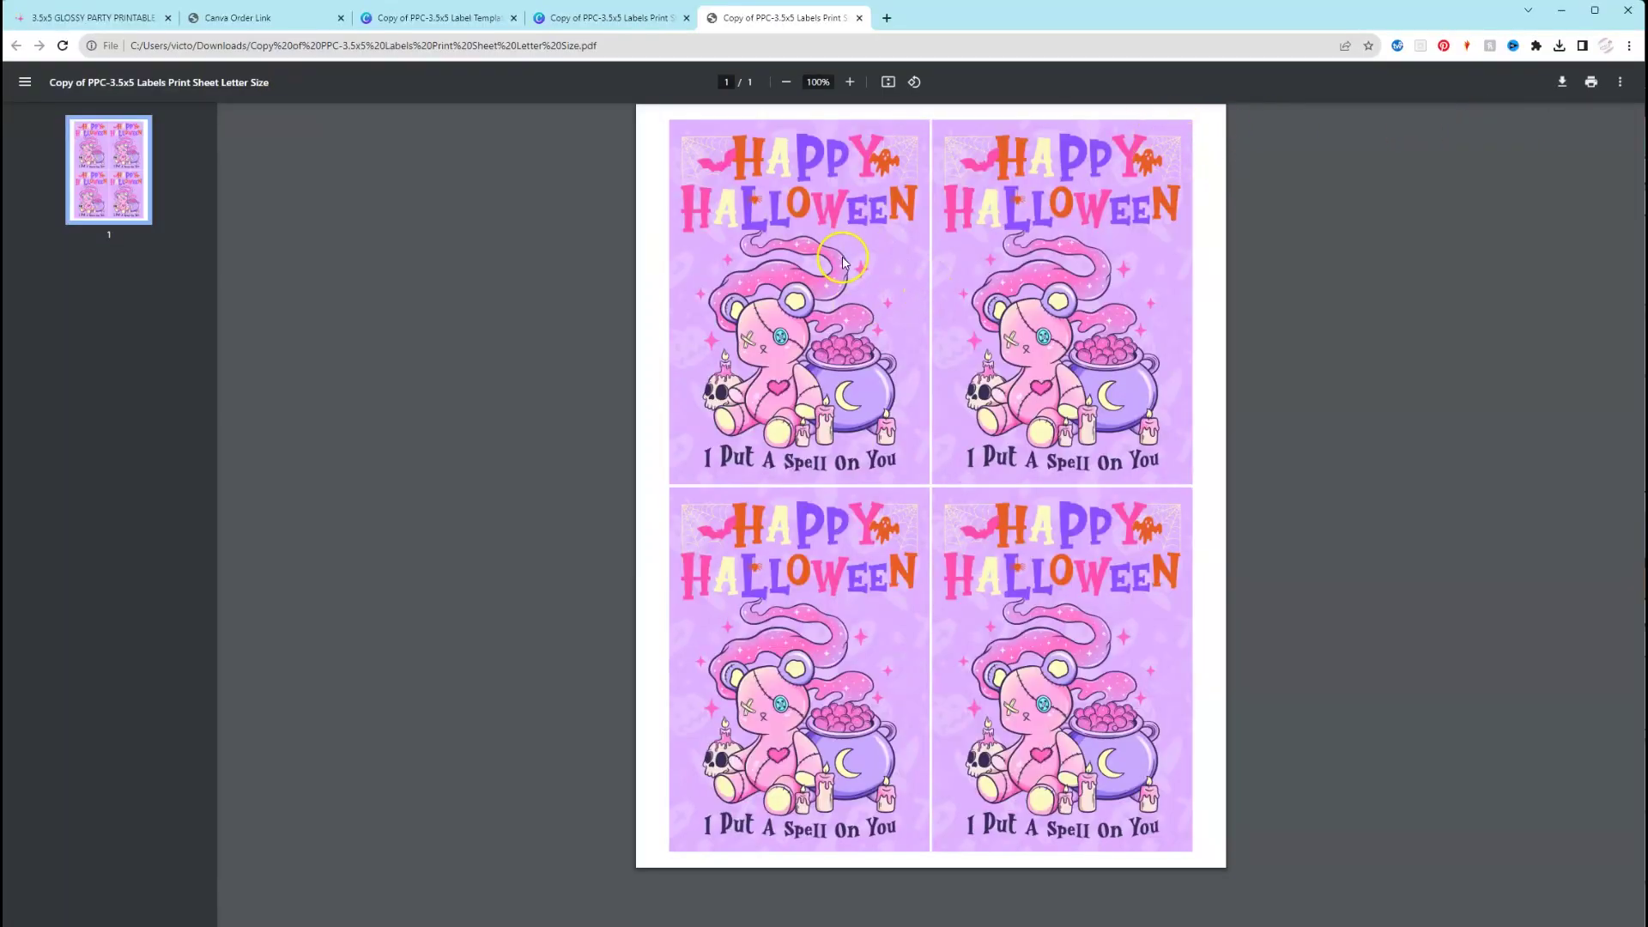
click(1590, 83)
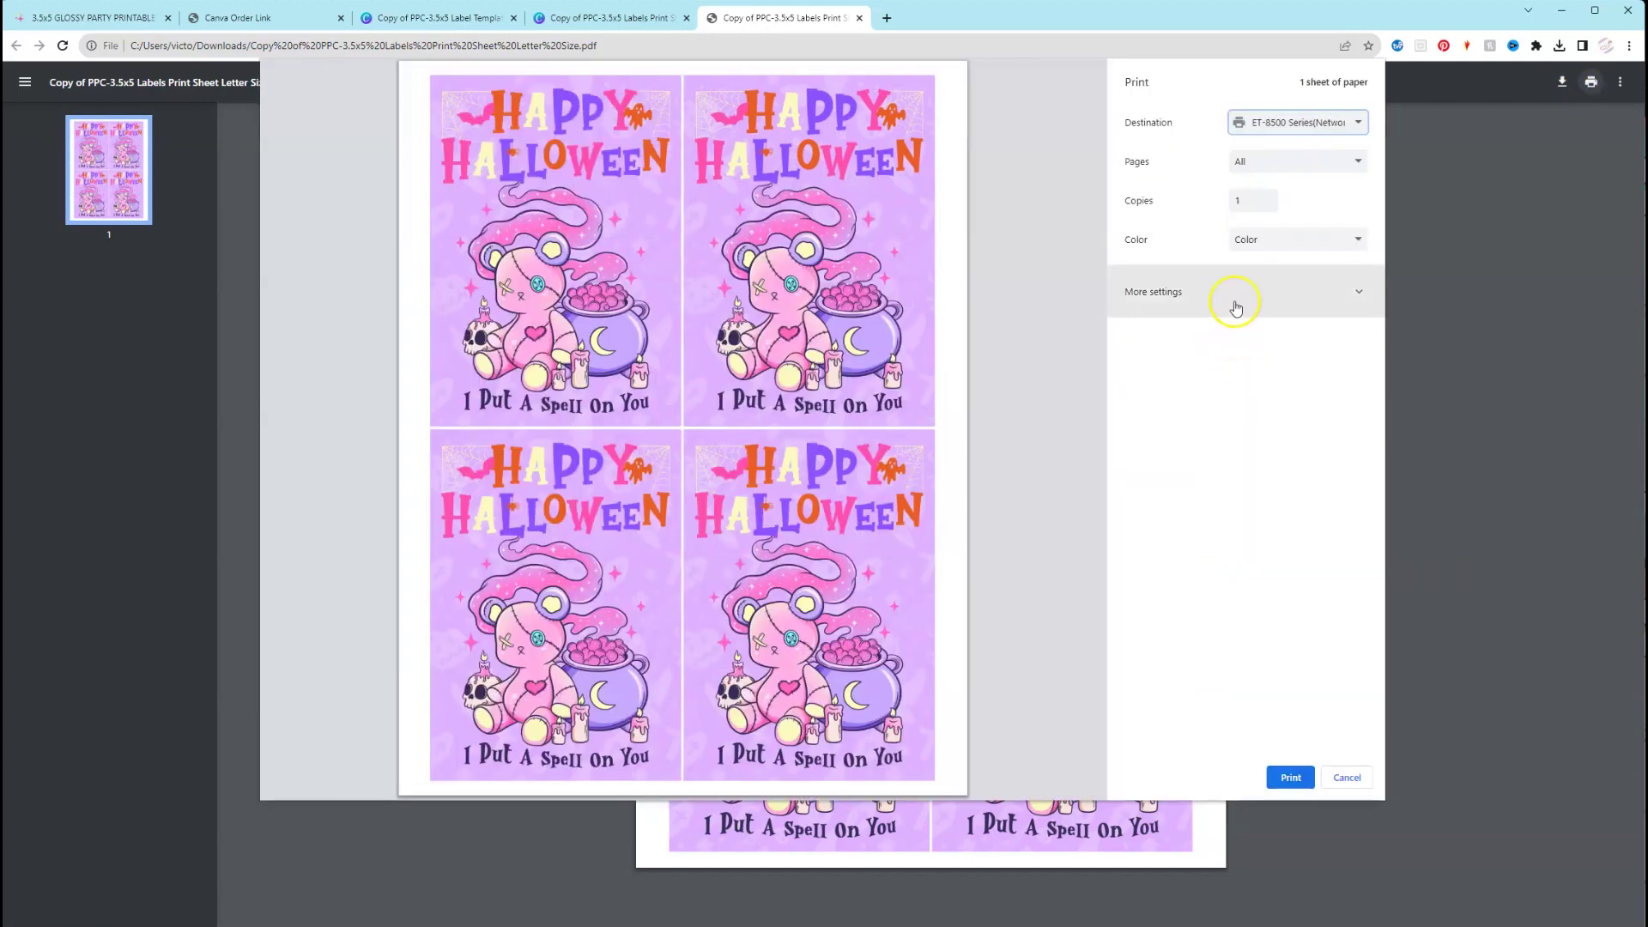
Step: Keep the print scale at Default in the additional print settings and continue in the system print dialog
click(1236, 304)
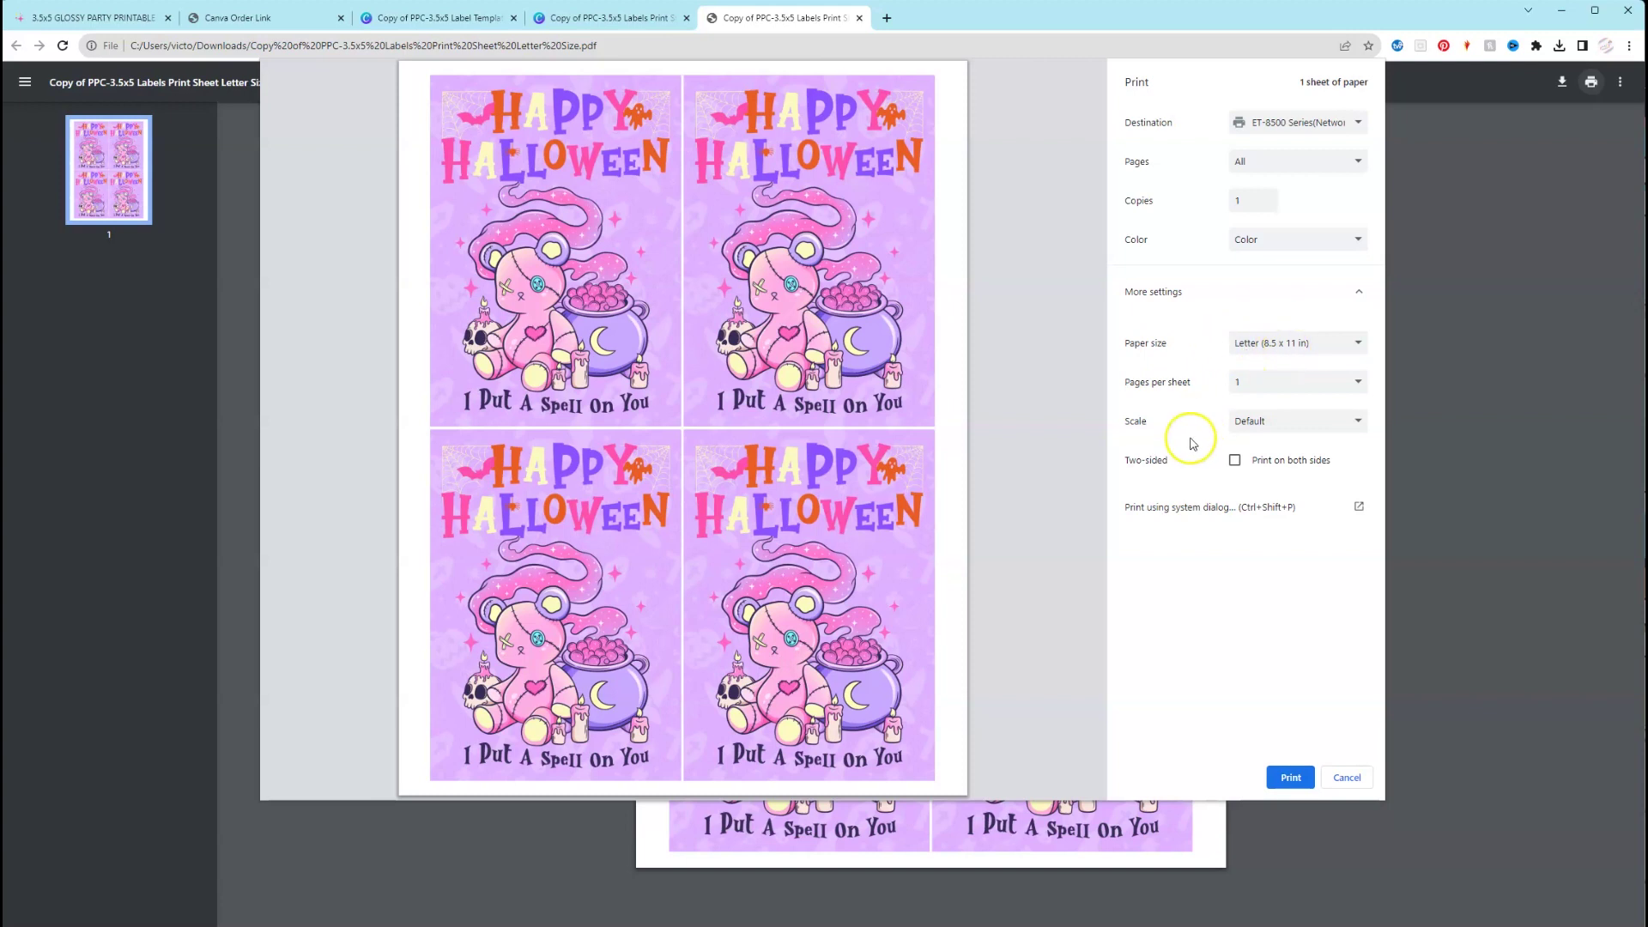
click(1289, 429)
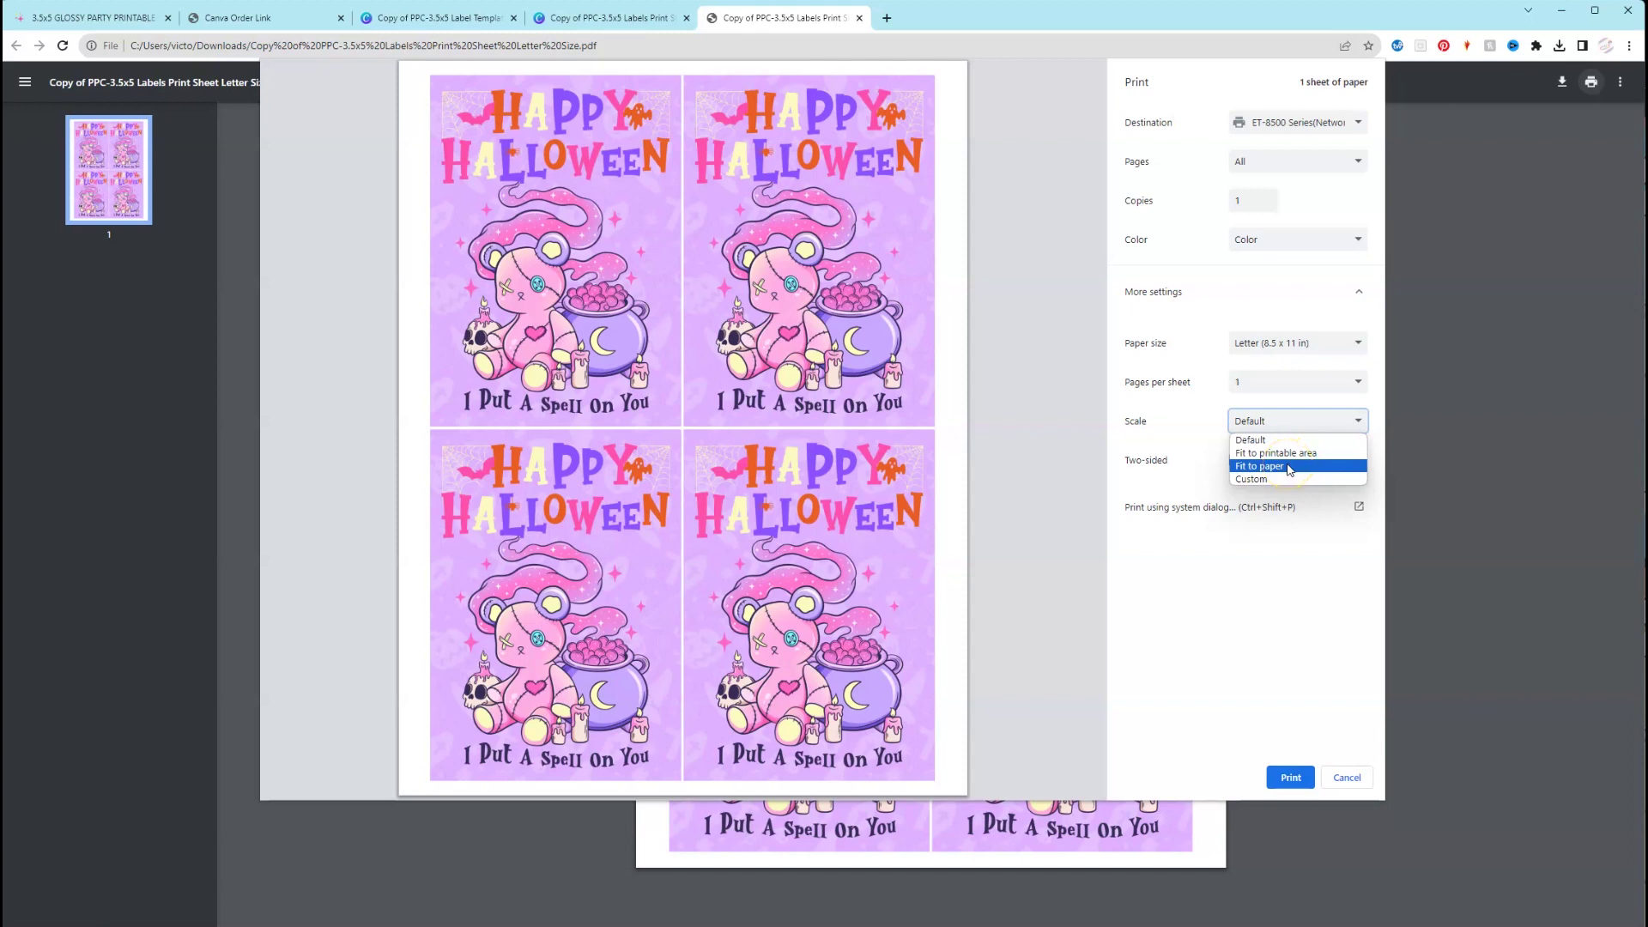
click(1256, 440)
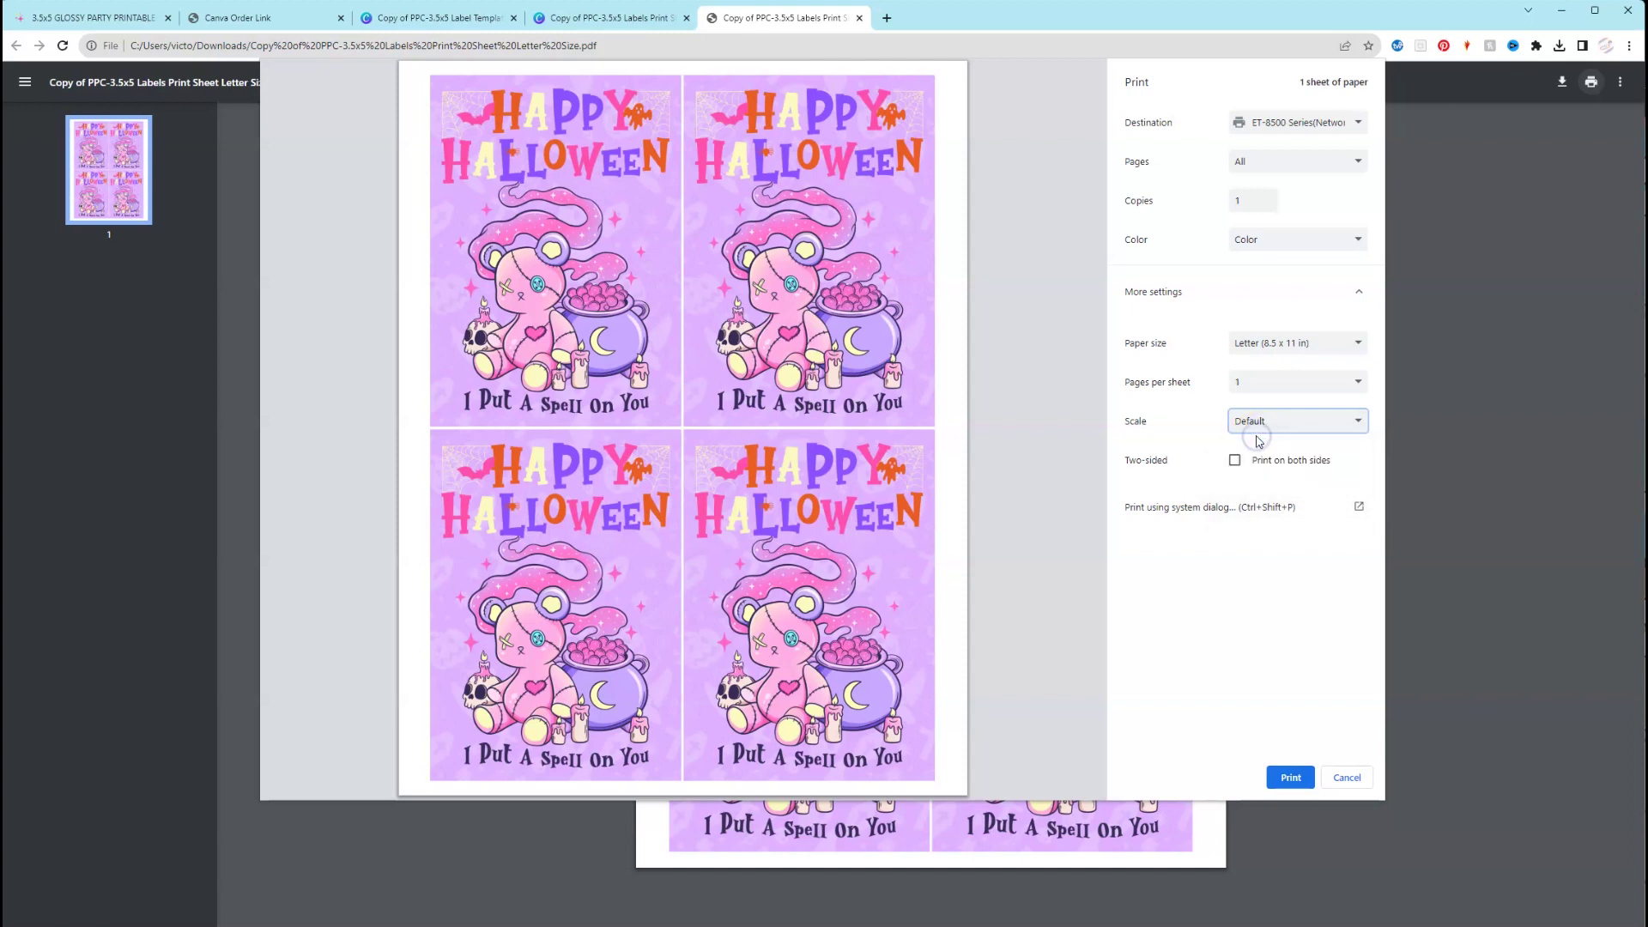
click(1192, 508)
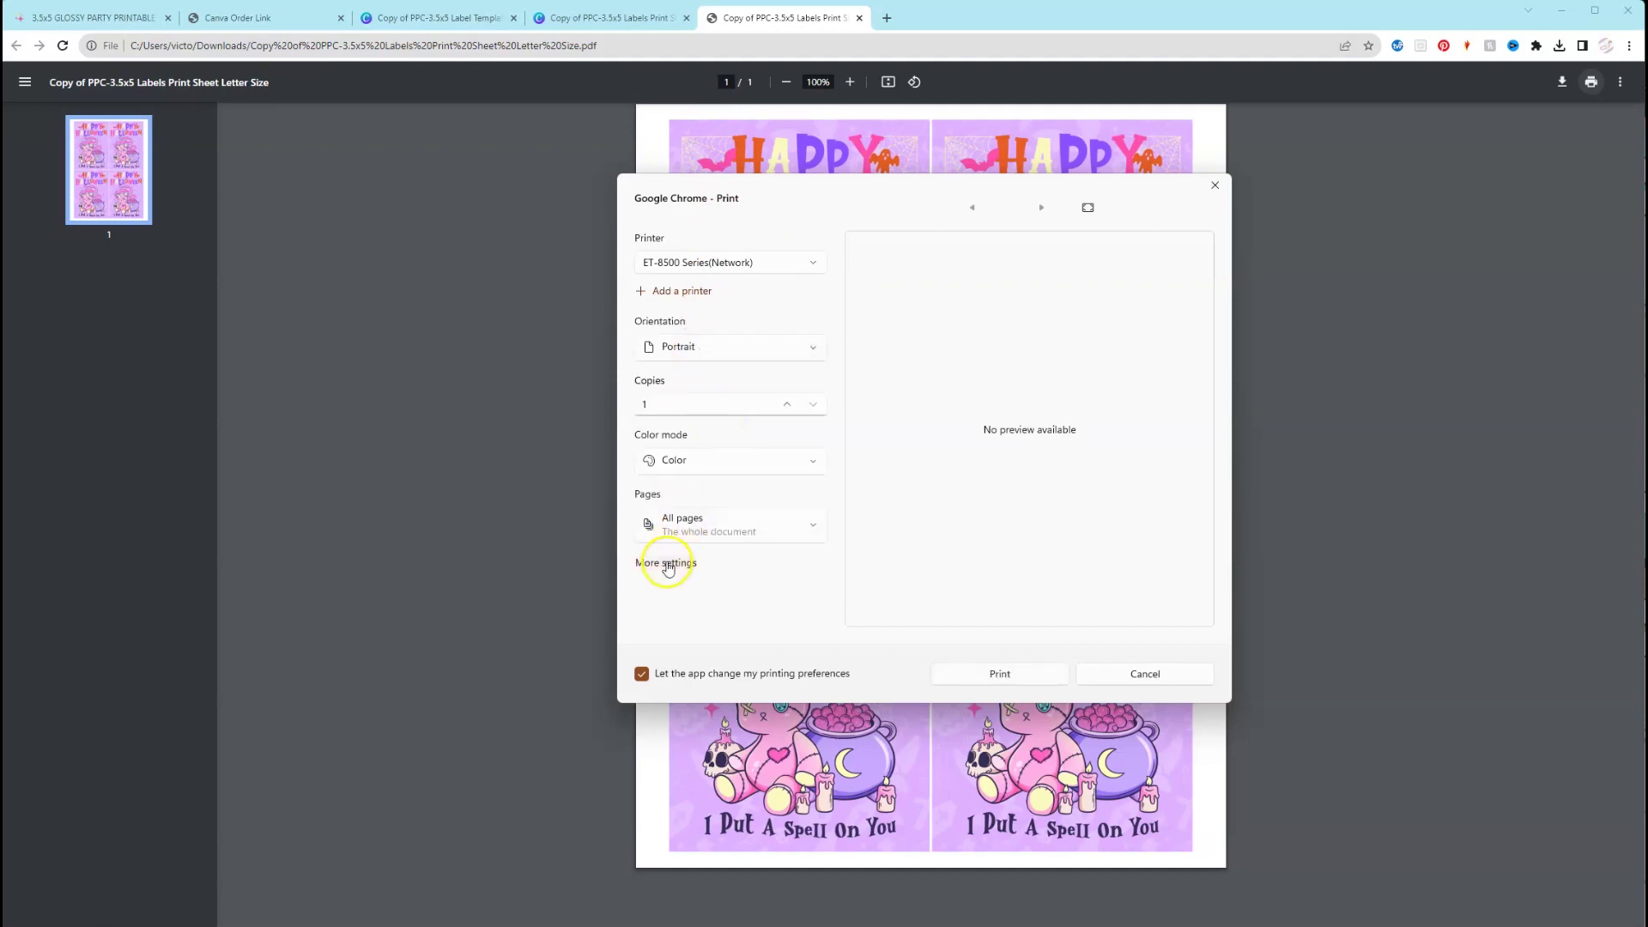
Step: Set the printer preferences to Rear Paper Feeder, Letter (8.5 x 11 in), Photo Paper Glossy and High quality
click(668, 563)
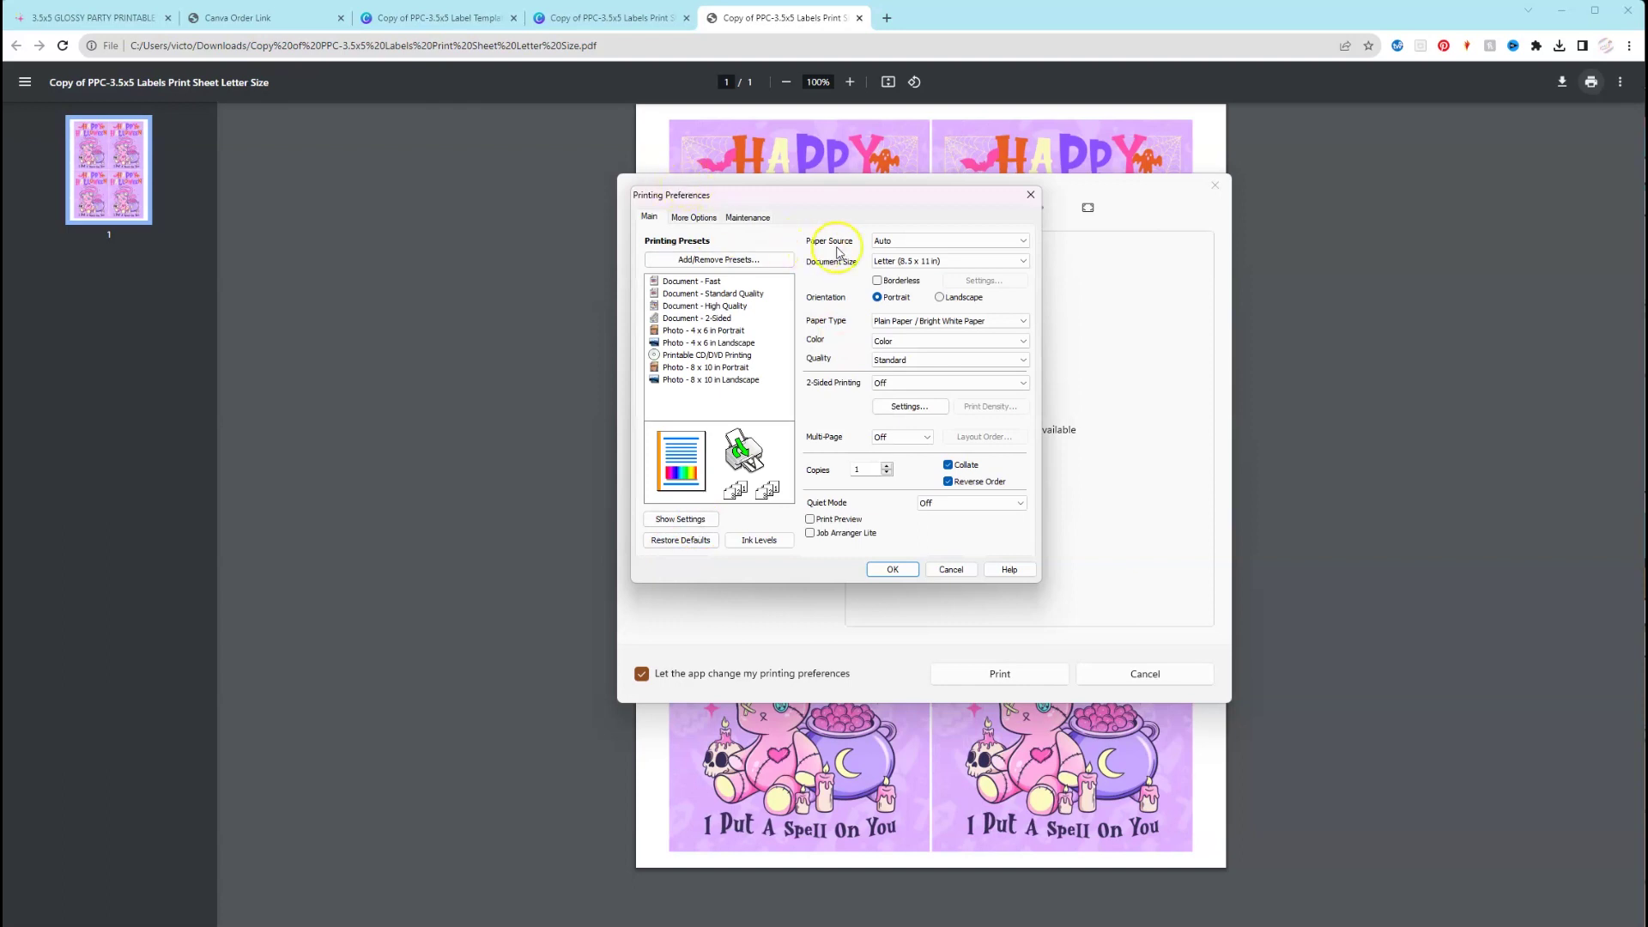
click(913, 249)
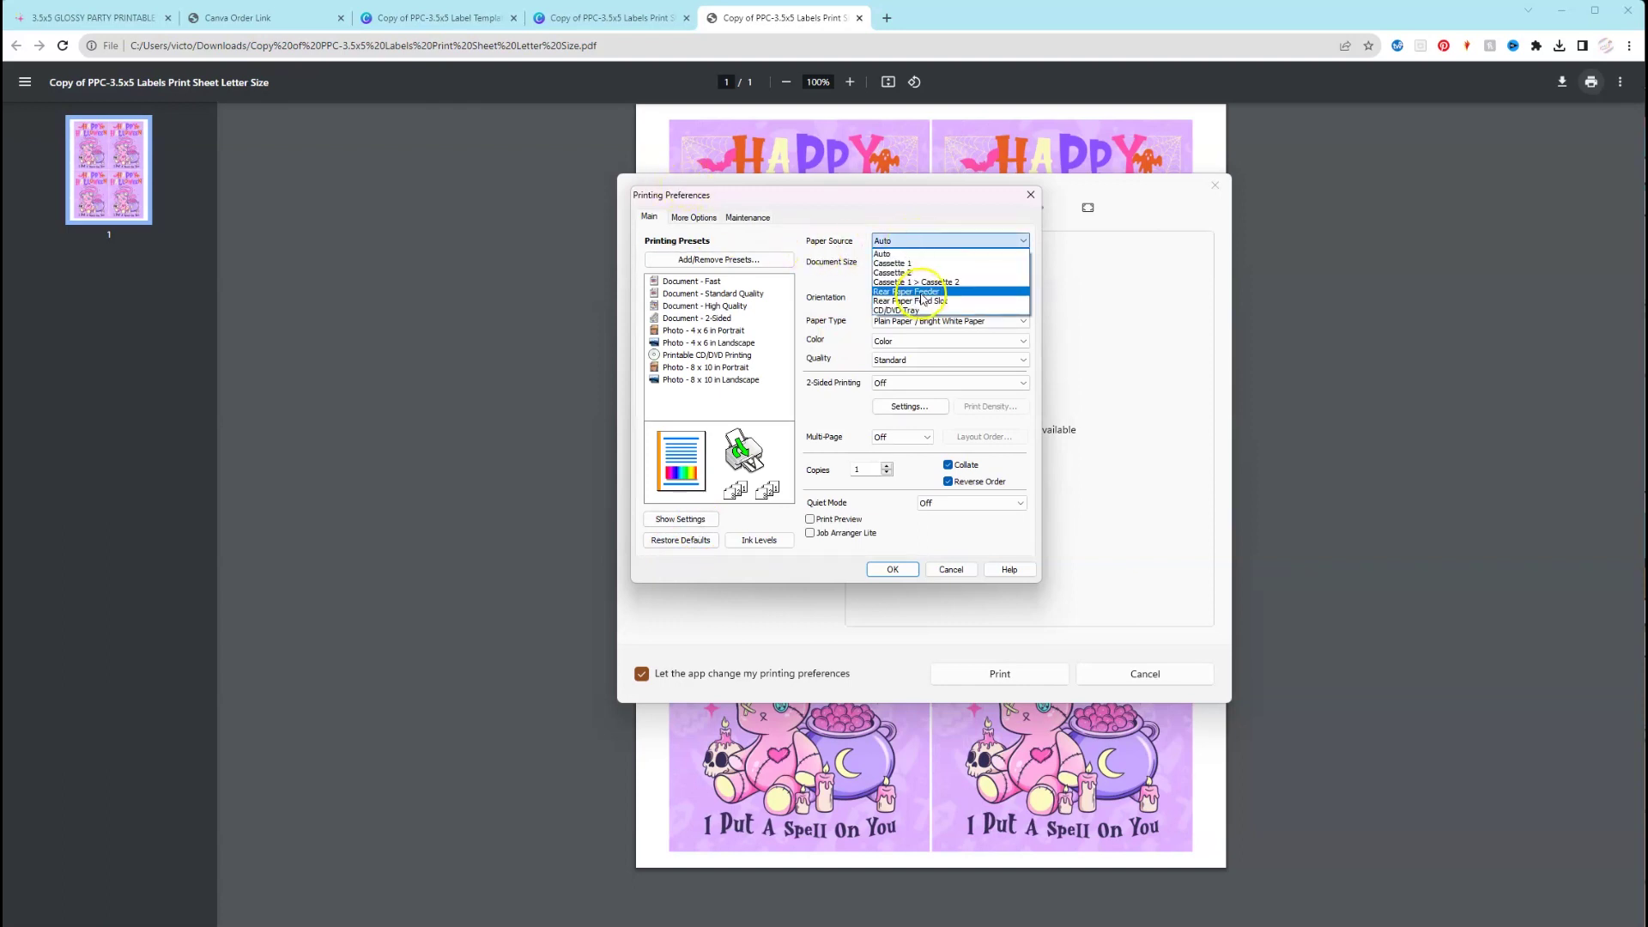
click(901, 284)
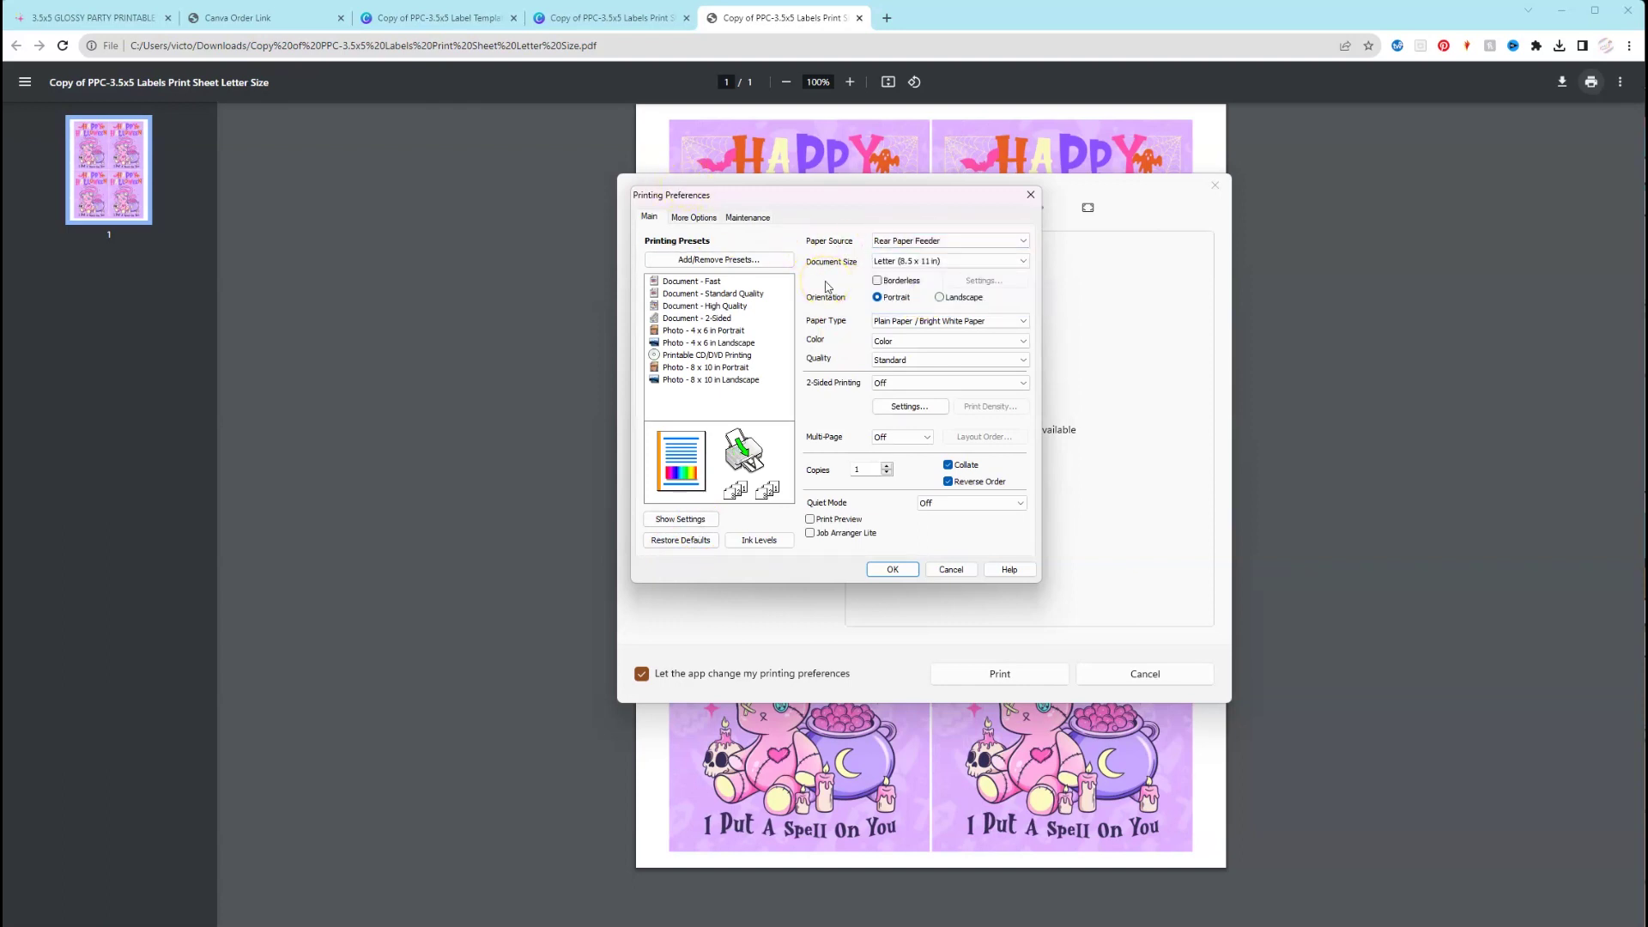
click(829, 269)
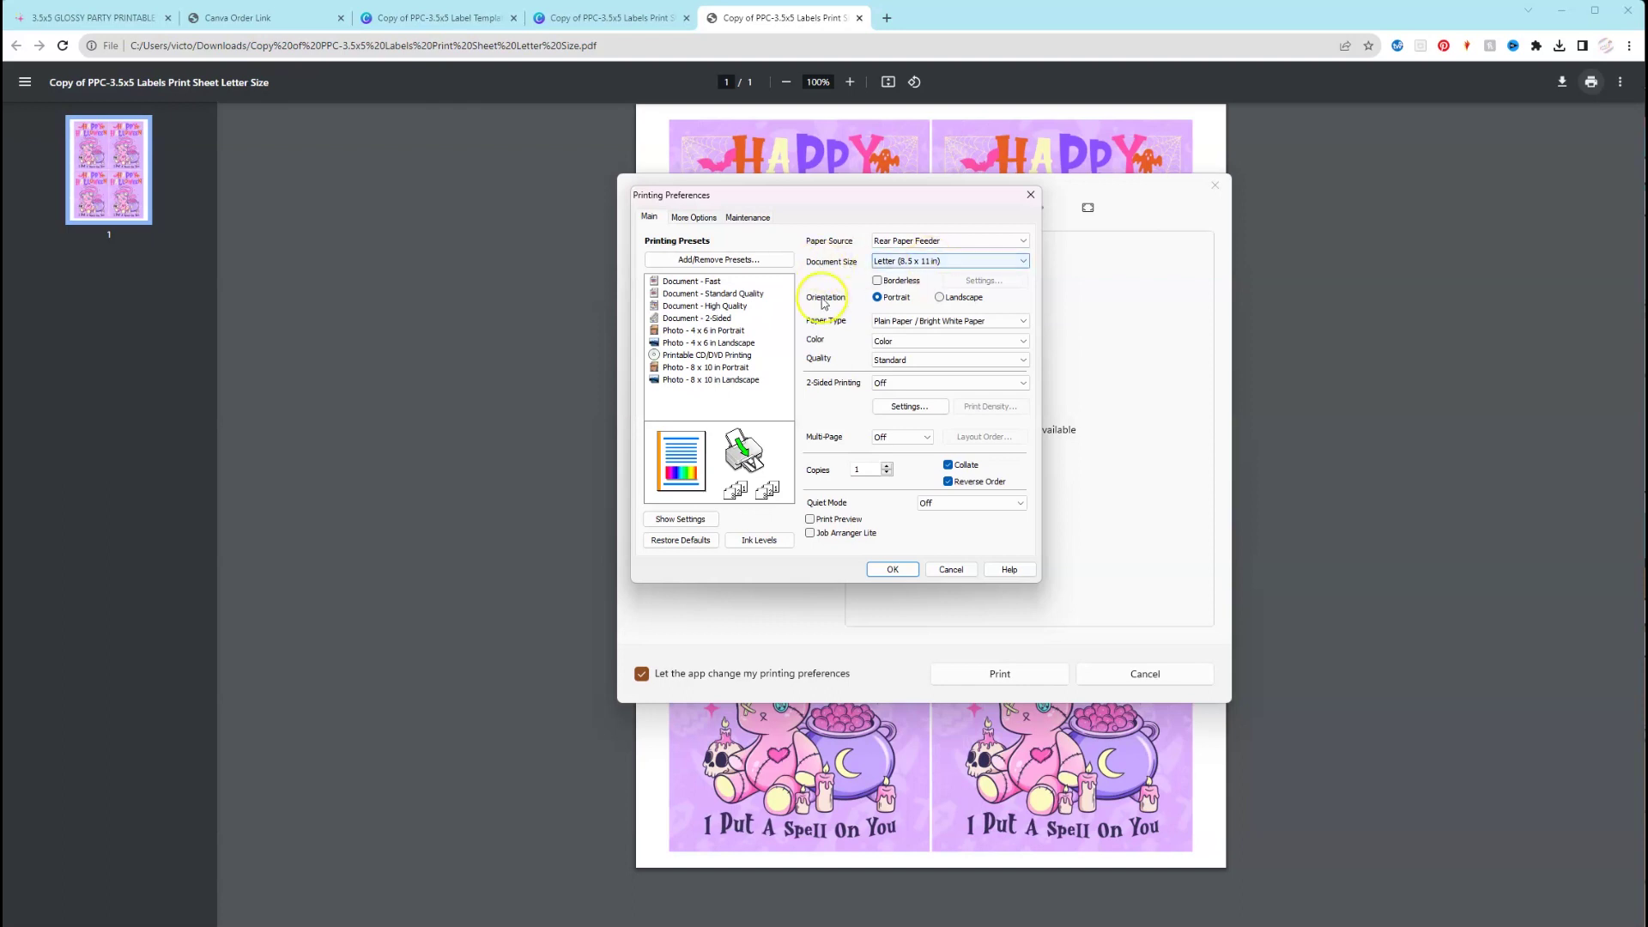
click(918, 321)
click(908, 381)
click(948, 359)
click(841, 411)
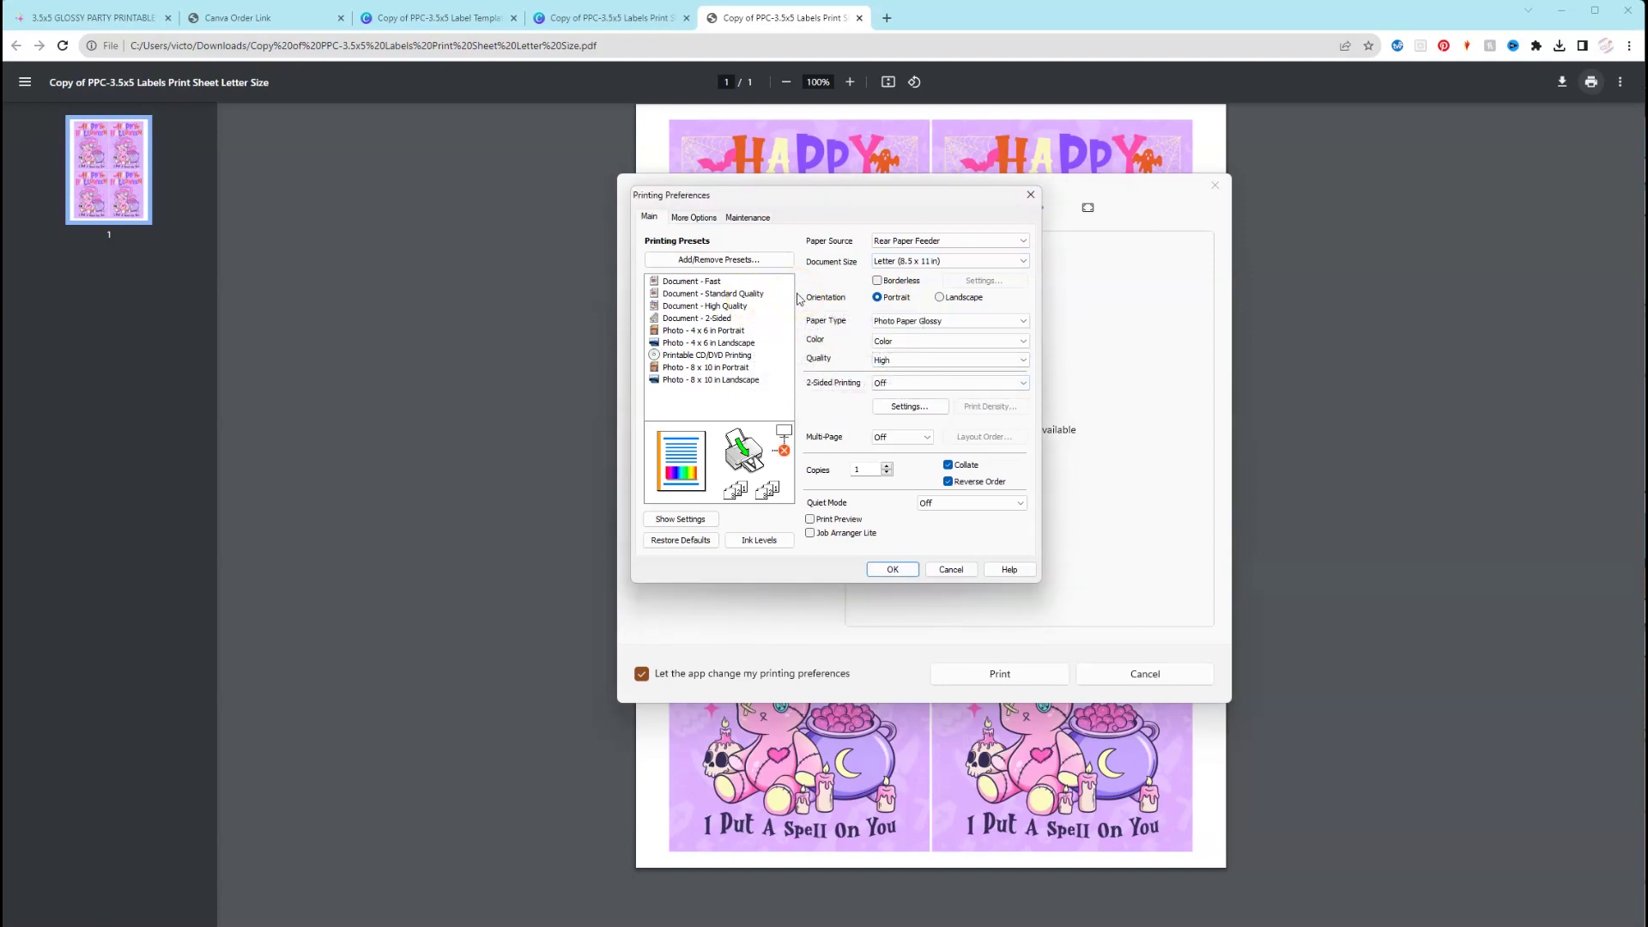
Step: Set custom color correction using Color Controls with Adobe RGB color mode and gamma 1.8
click(699, 217)
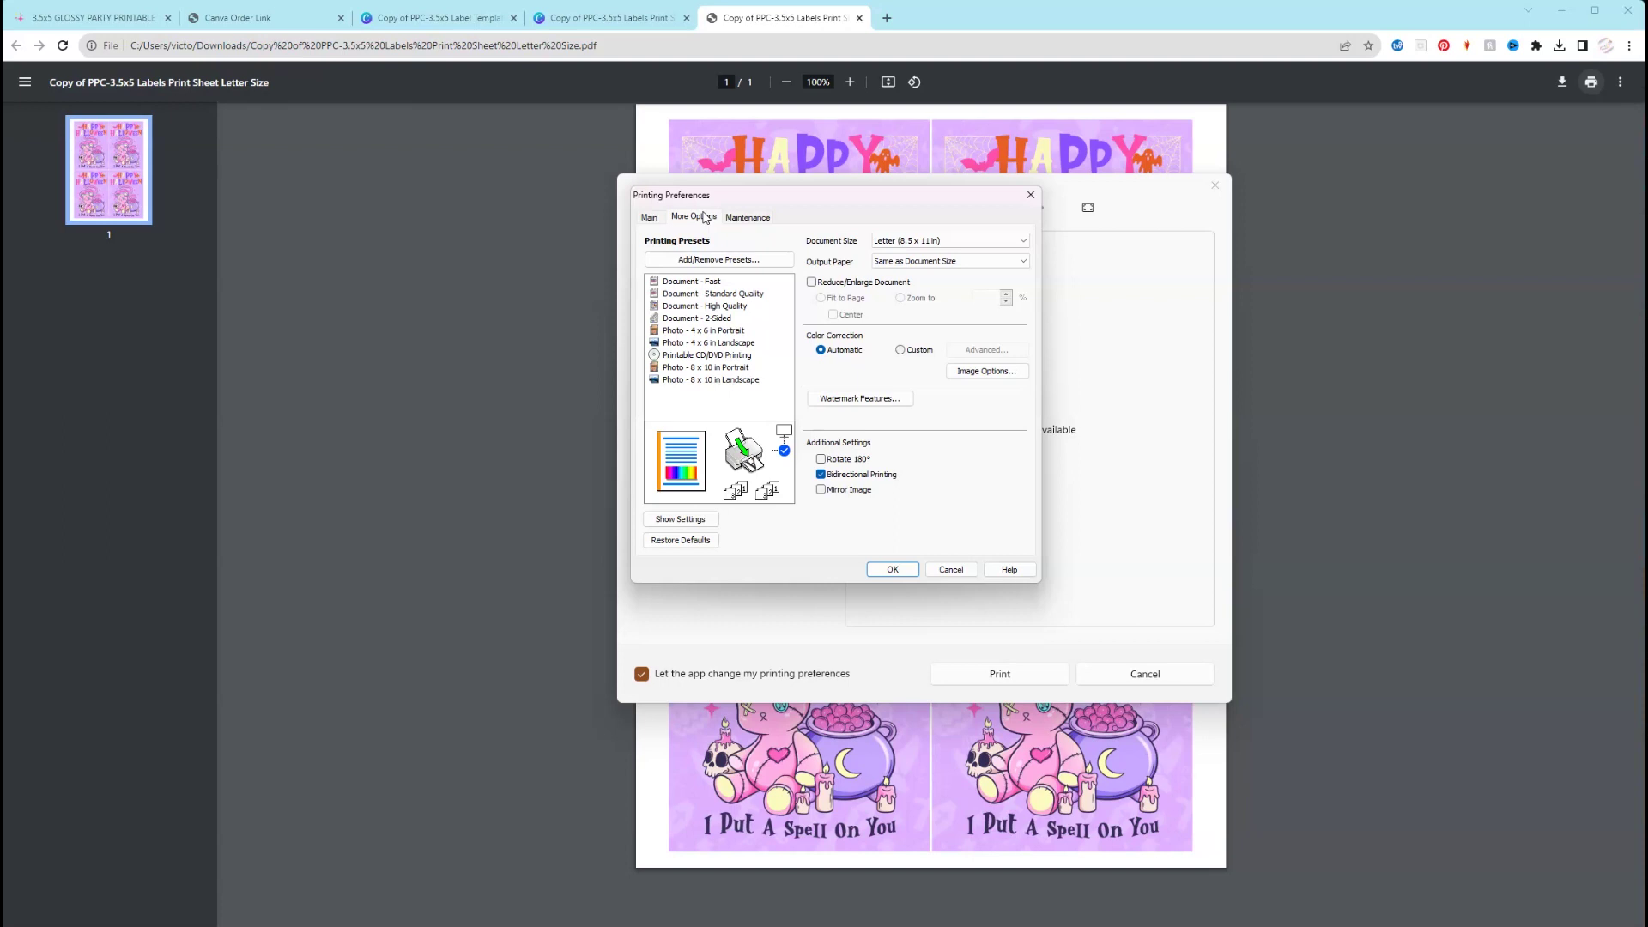
click(900, 349)
click(985, 351)
click(691, 208)
click(669, 250)
click(782, 318)
click(786, 348)
click(795, 341)
click(791, 361)
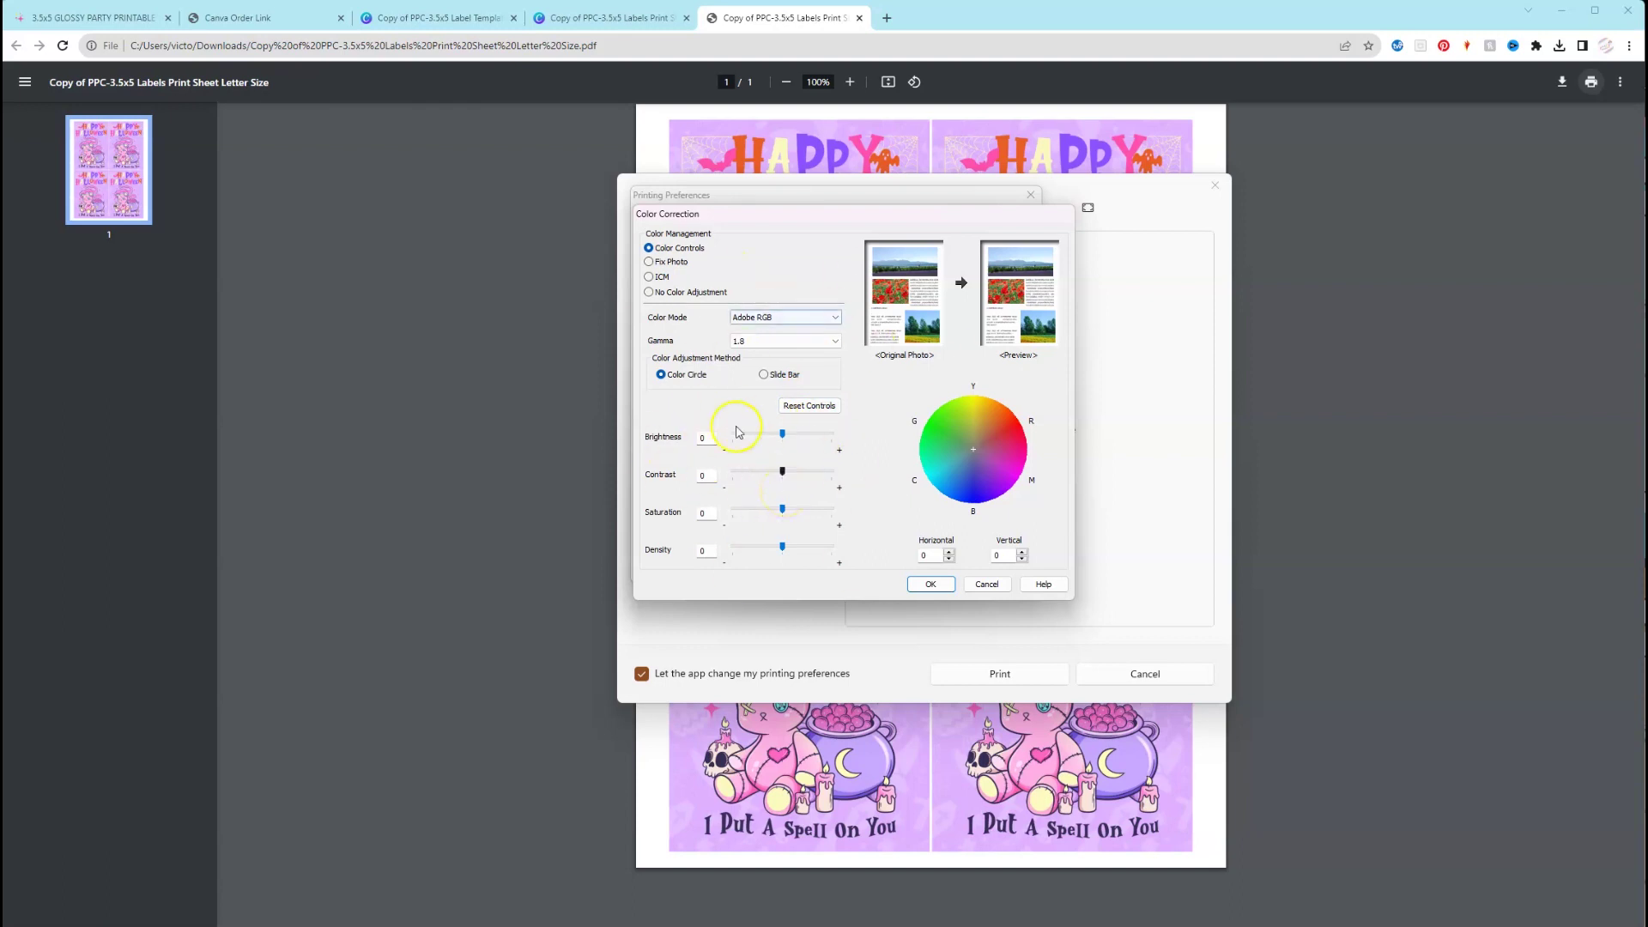
click(930, 583)
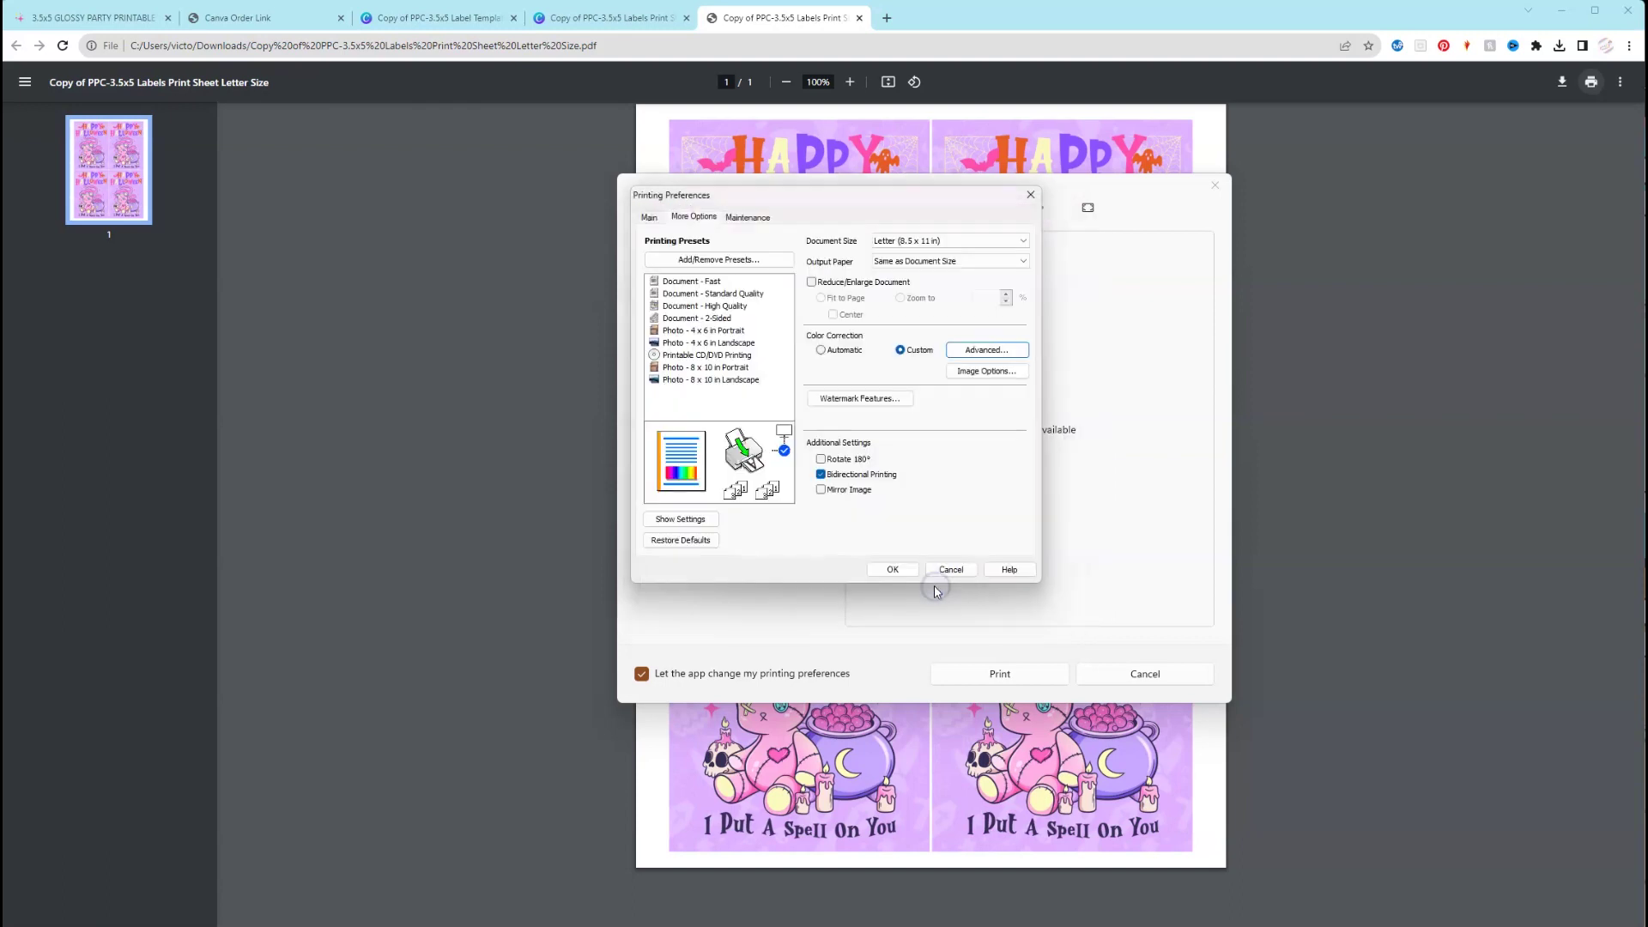
Step: Apply the printing preferences and print the label sheet on the ET-8500 printer
click(891, 568)
click(1015, 686)
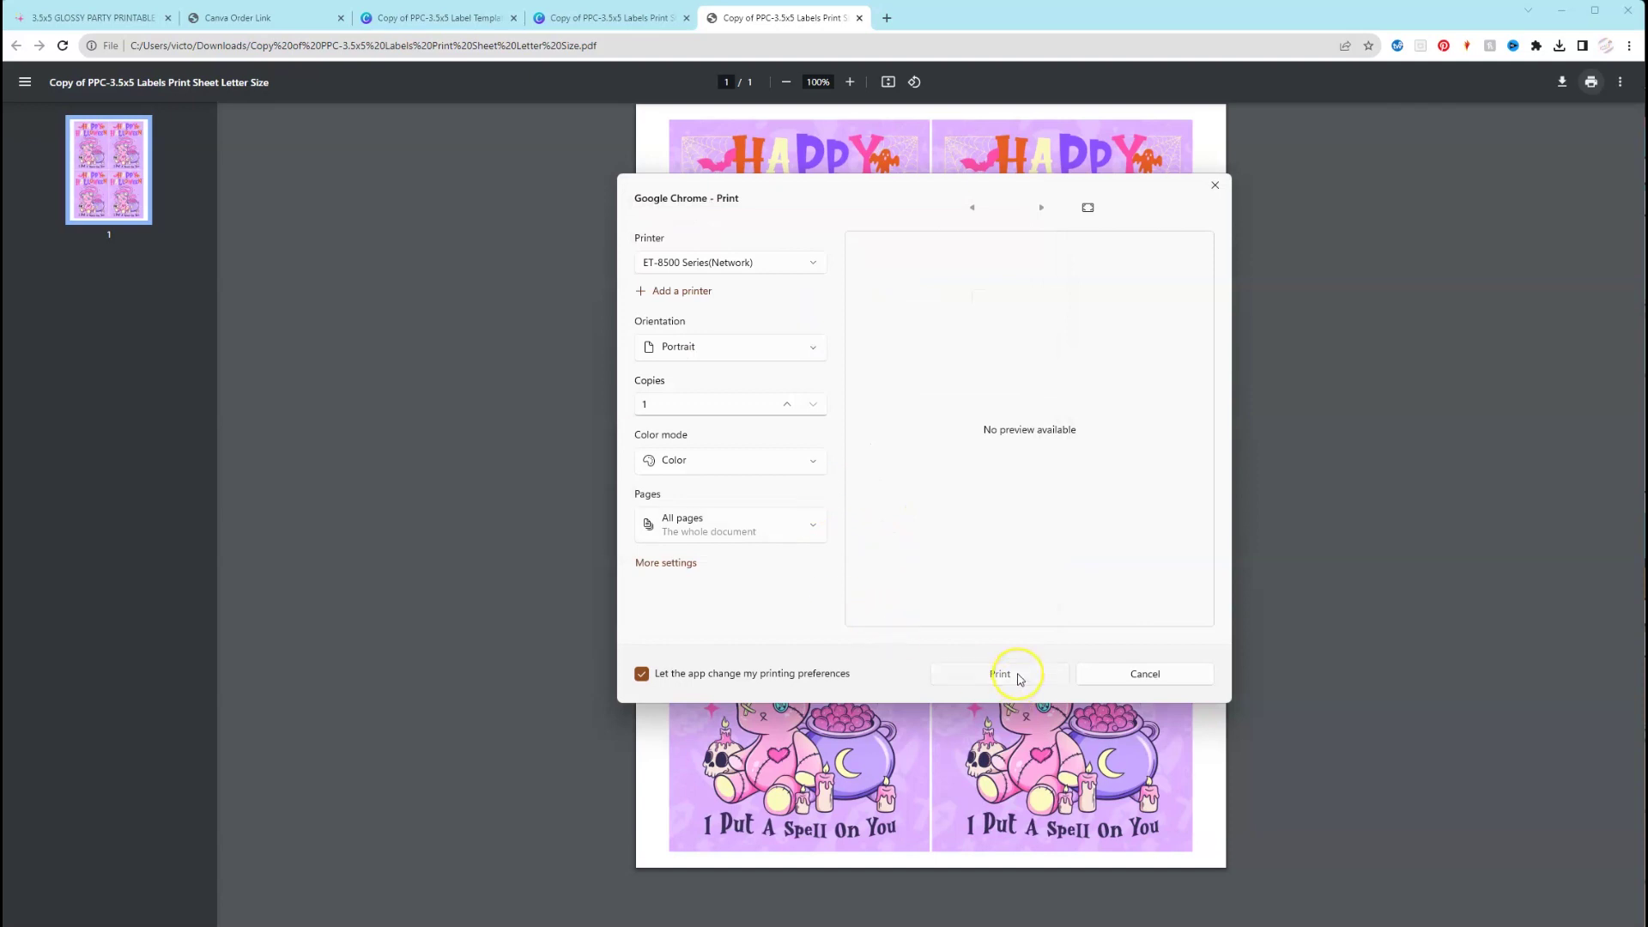